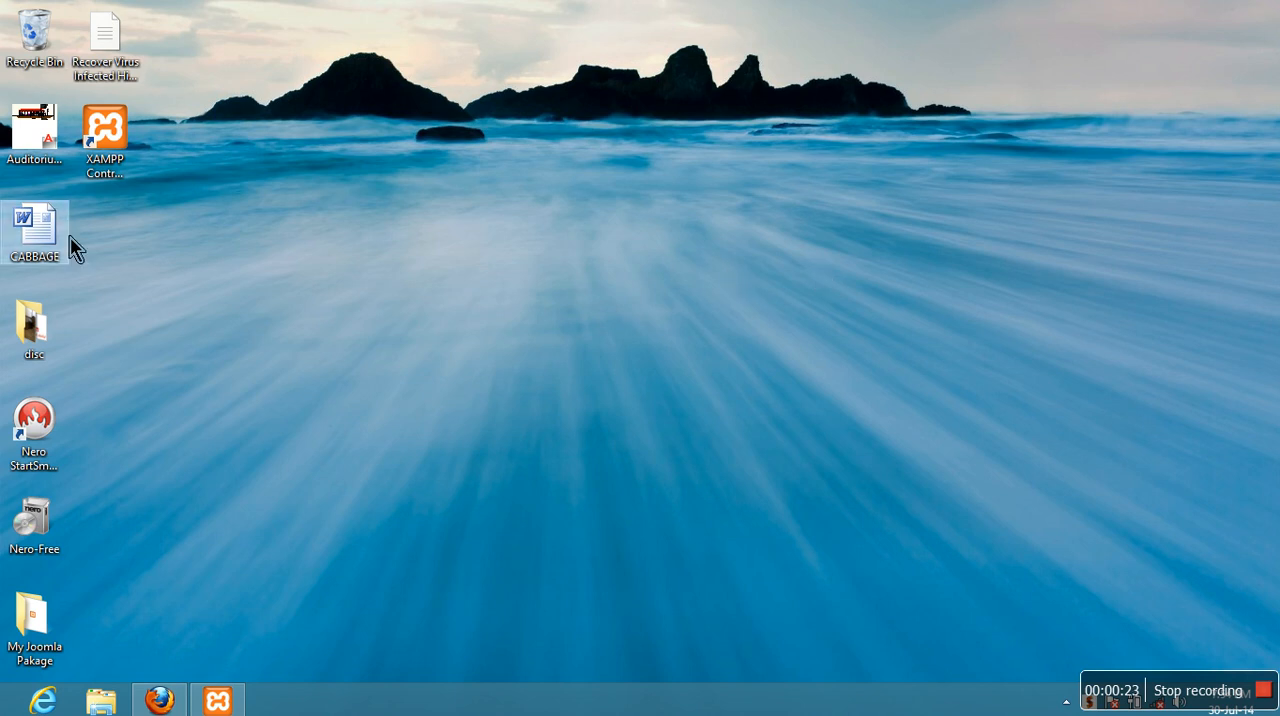
- Check the Apache and MySQL services in the XAMPP Control Panel, minimize it, and switch to Firefox
{"action": "left_click", "coordinate": [210, 700]}
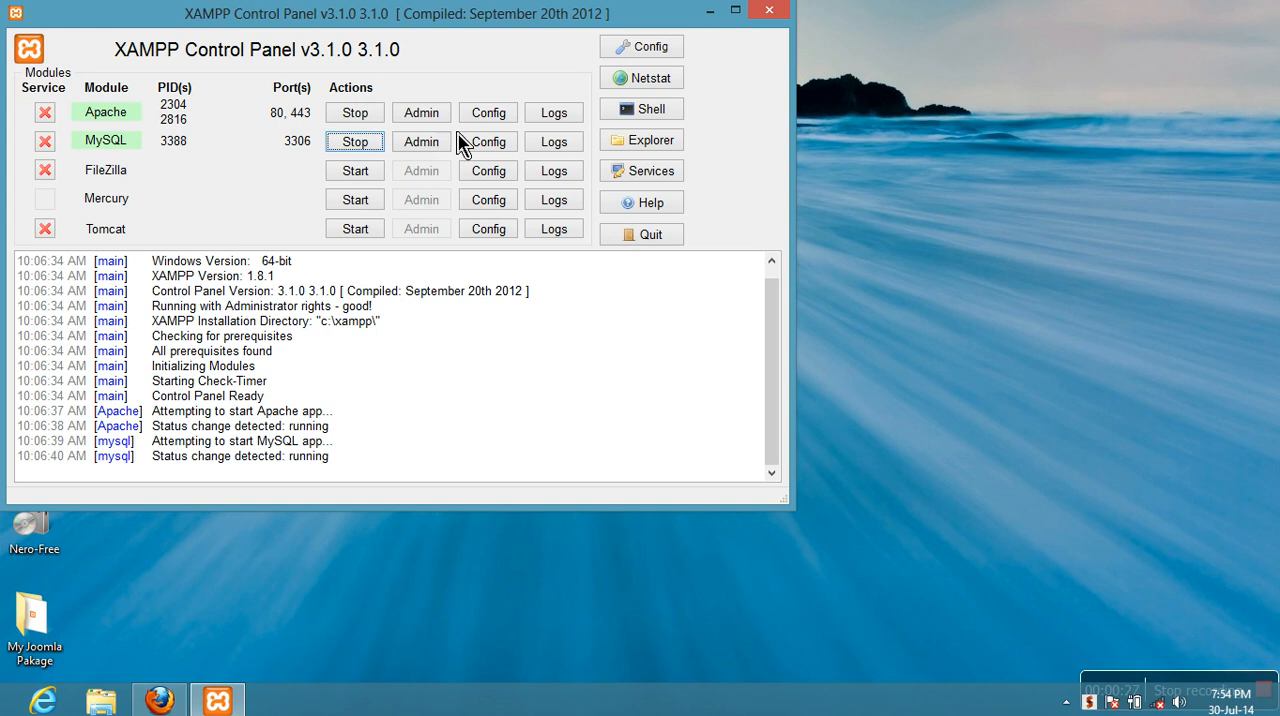
{"action": "left_click", "coordinate": [708, 12]}
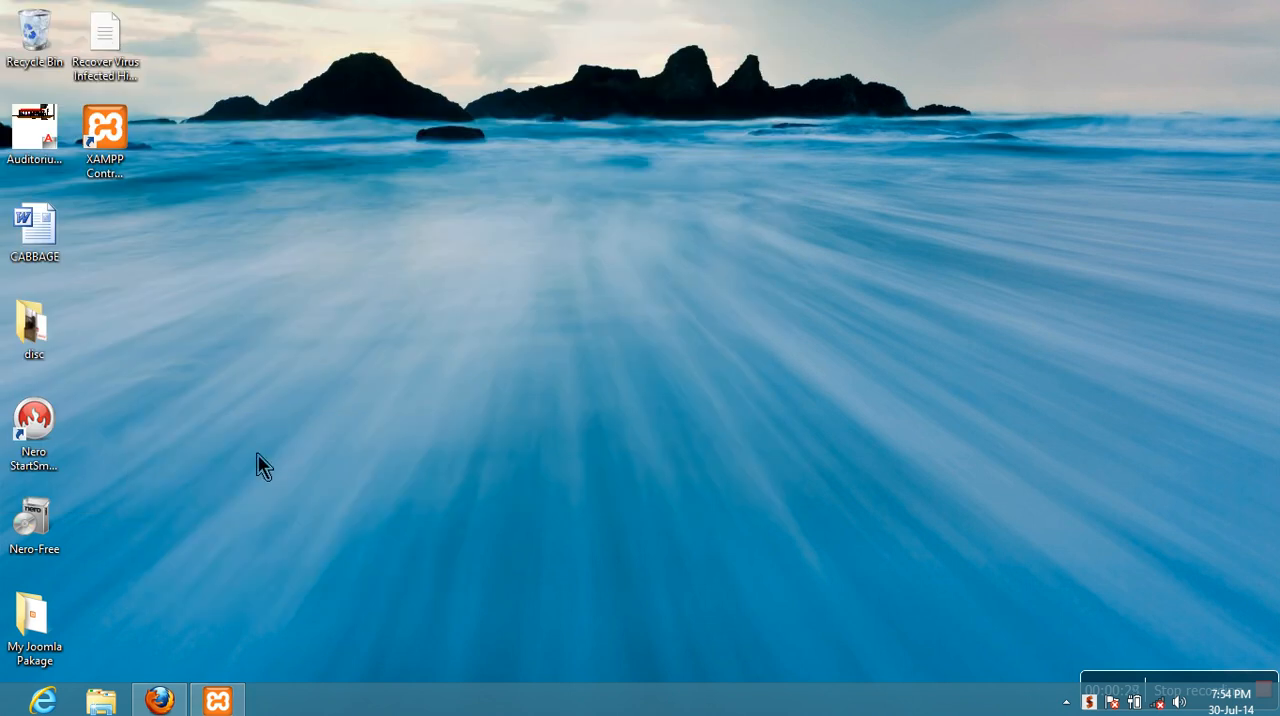
{"action": "left_click", "coordinate": [150, 700]}
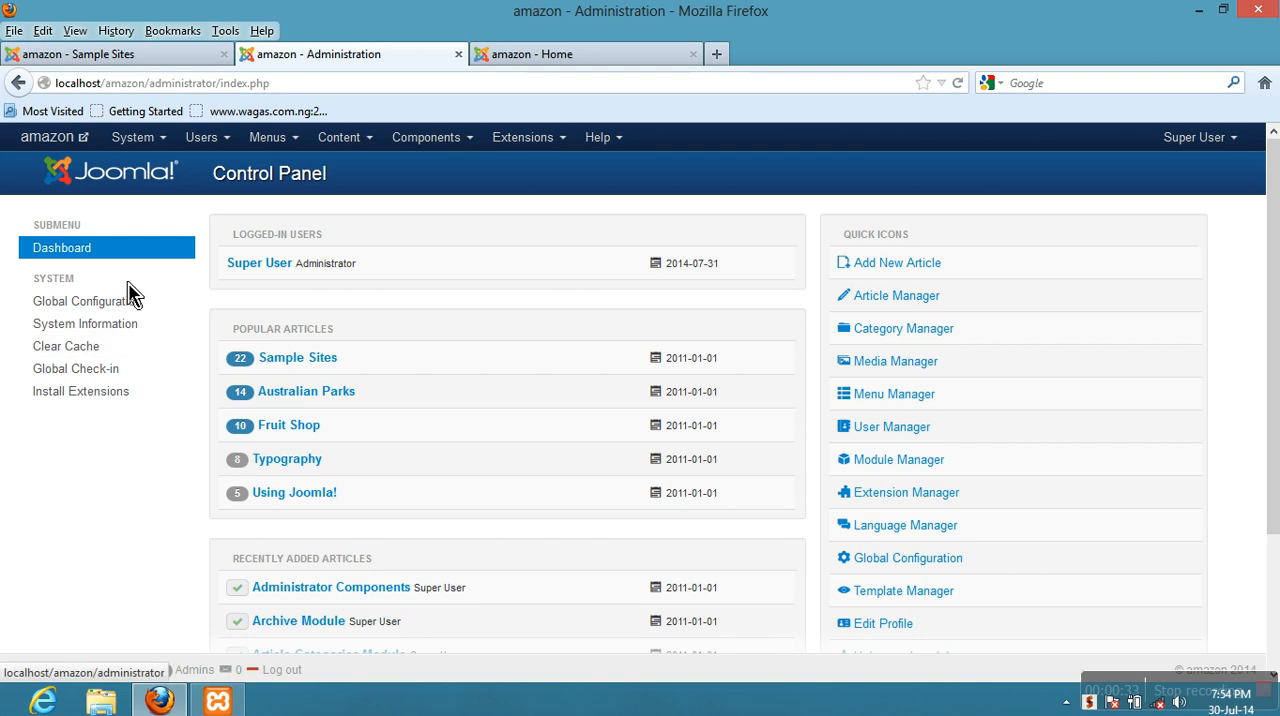
- Examine the Sample Sites and Home pages of the Amazon site, including the Login Form module
{"action": "left_click", "coordinate": [133, 62]}
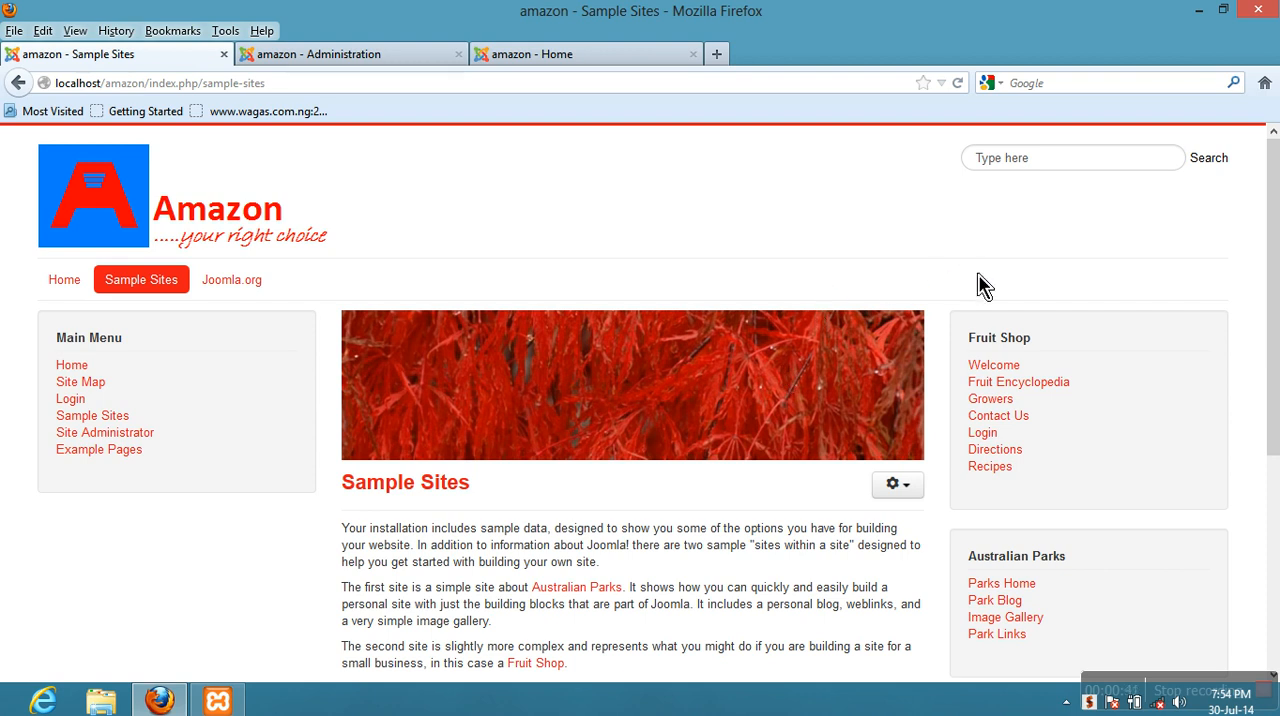
{"action": "scroll", "coordinate": [949, 292], "scroll_direction": "down", "scroll_amount": 5}
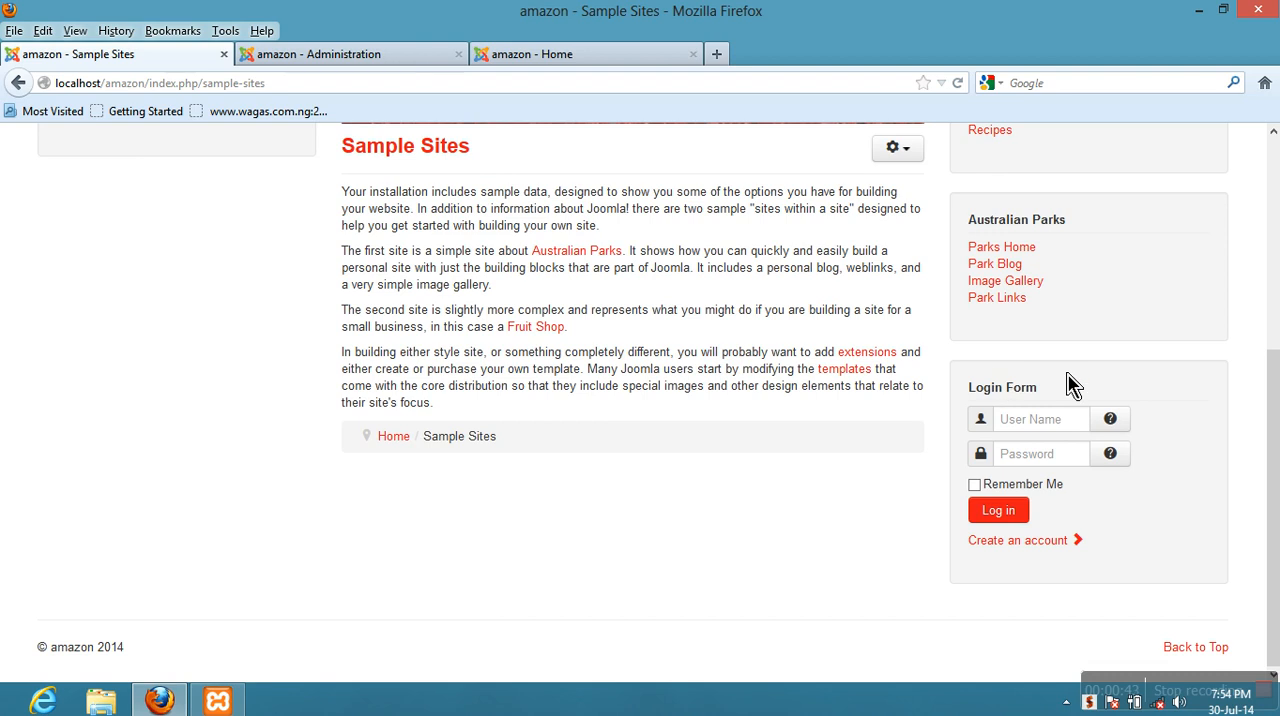
{"action": "scroll", "coordinate": [950, 425], "scroll_direction": "up", "scroll_amount": 1}
{"action": "scroll", "coordinate": [950, 425], "scroll_direction": "up", "scroll_amount": 5}
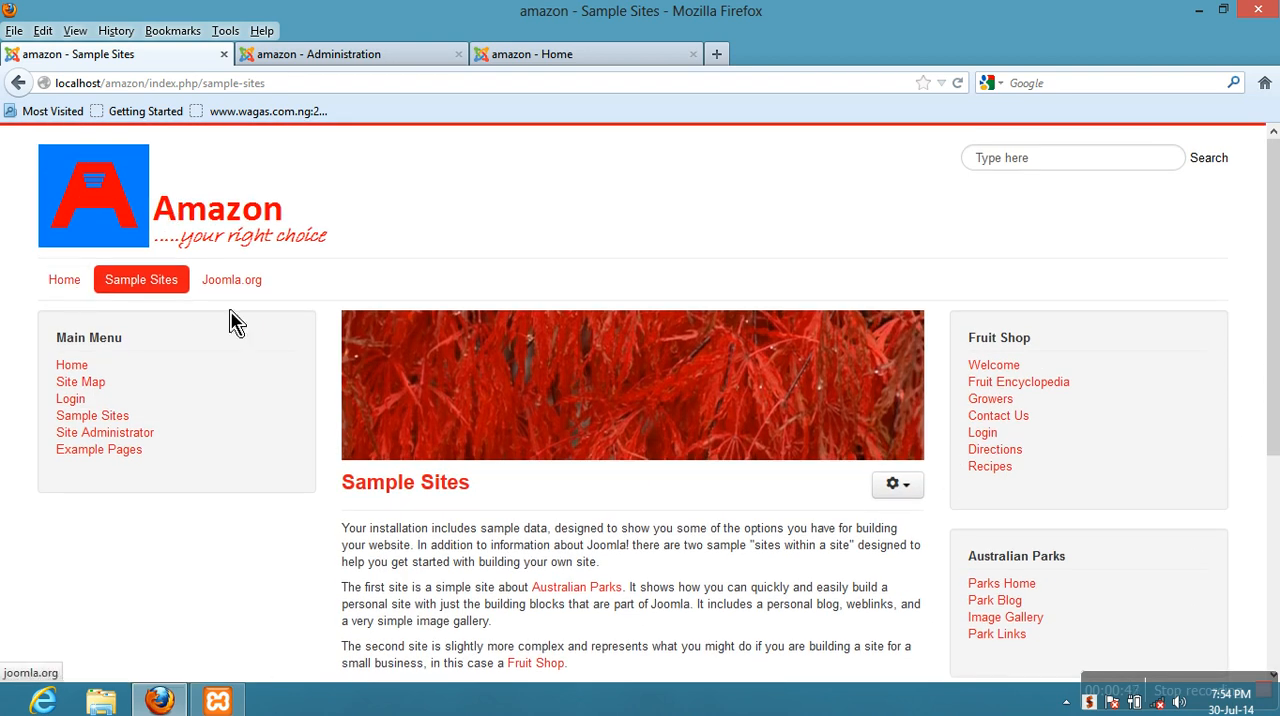
{"action": "left_click", "coordinate": [75, 290]}
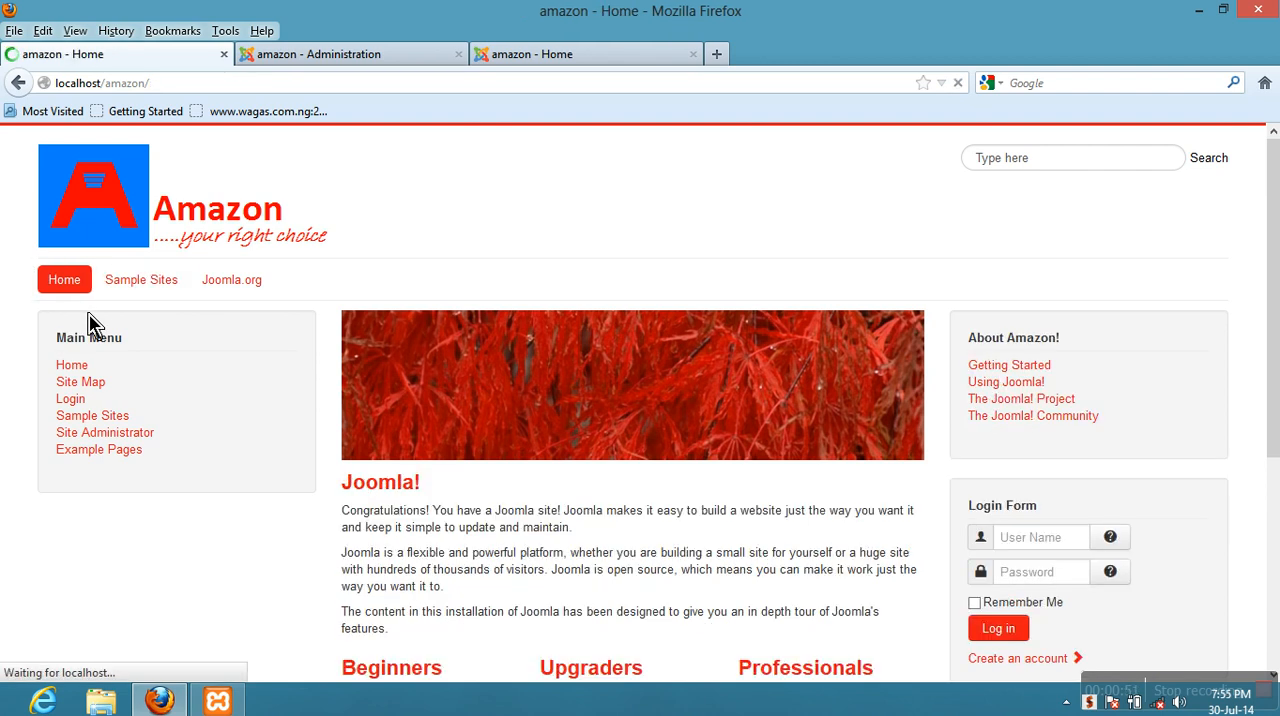
{"action": "scroll", "coordinate": [352, 284], "scroll_direction": "down", "scroll_amount": 5}
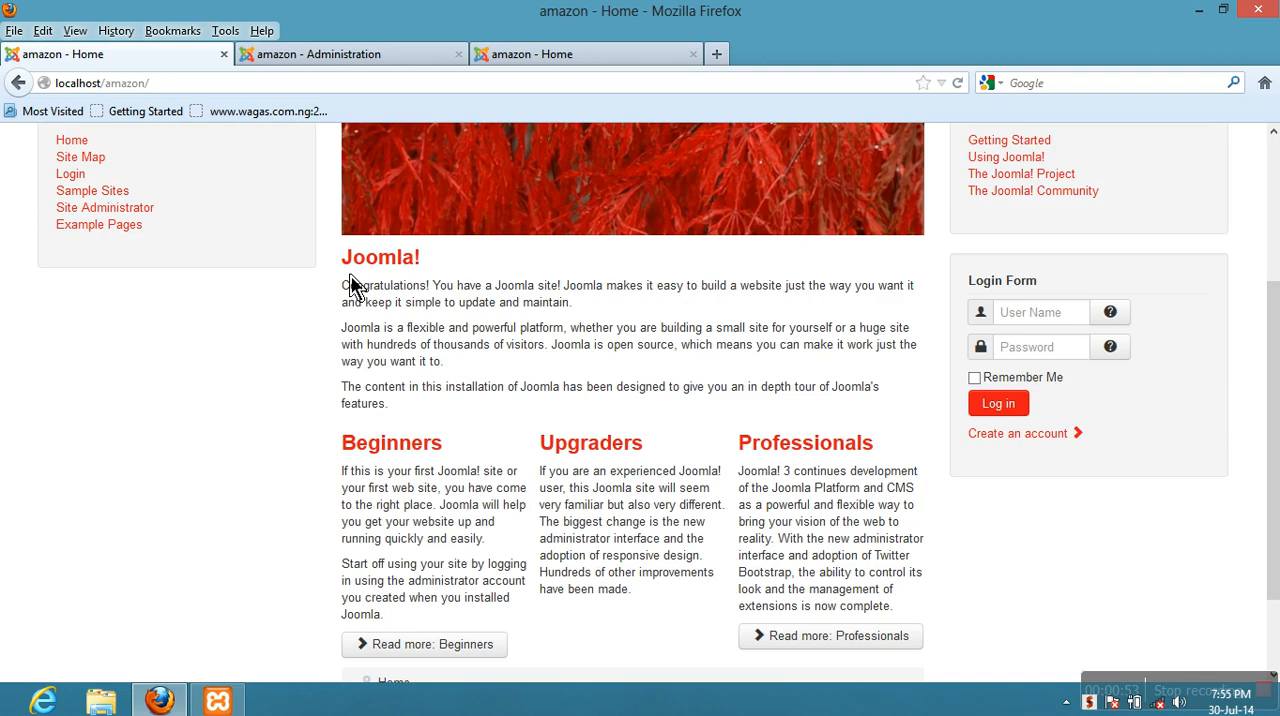
{"action": "scroll", "coordinate": [352, 284], "scroll_direction": "up", "scroll_amount": 5}
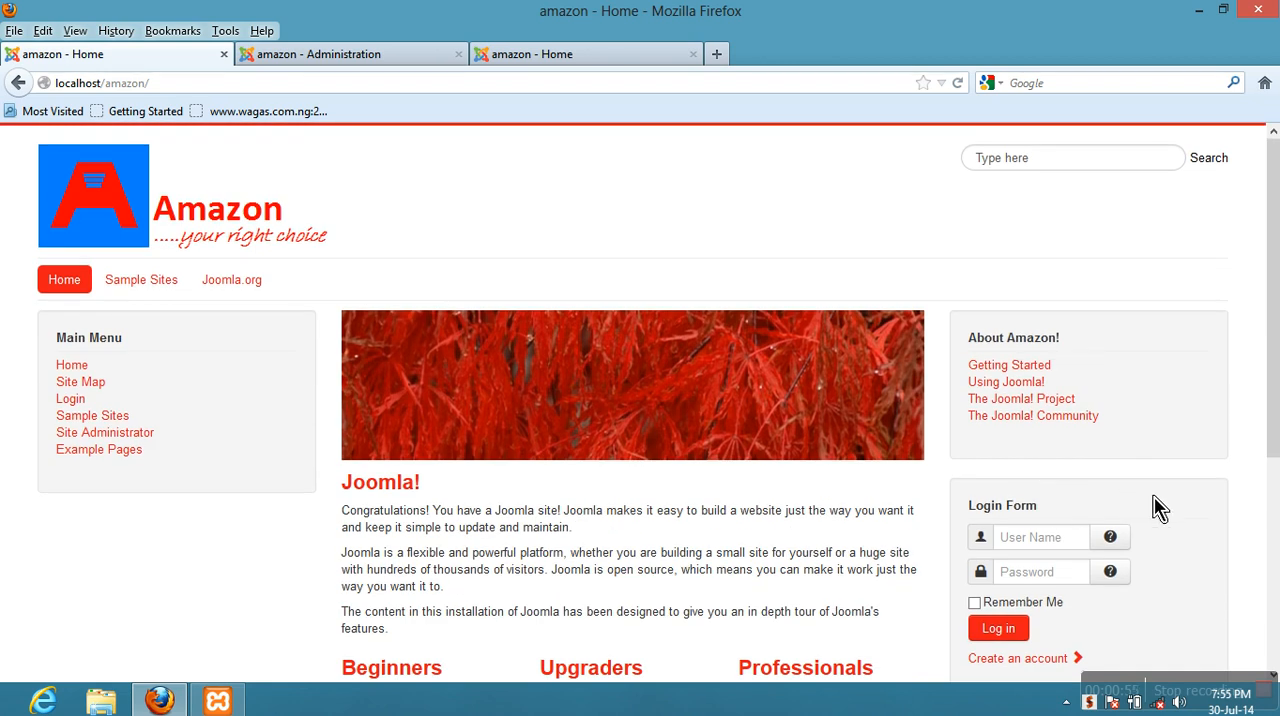
{"action": "scroll", "coordinate": [1057, 608], "scroll_direction": "down", "scroll_amount": 6}
{"action": "scroll", "coordinate": [1057, 612], "scroll_direction": "up", "scroll_amount": 3}
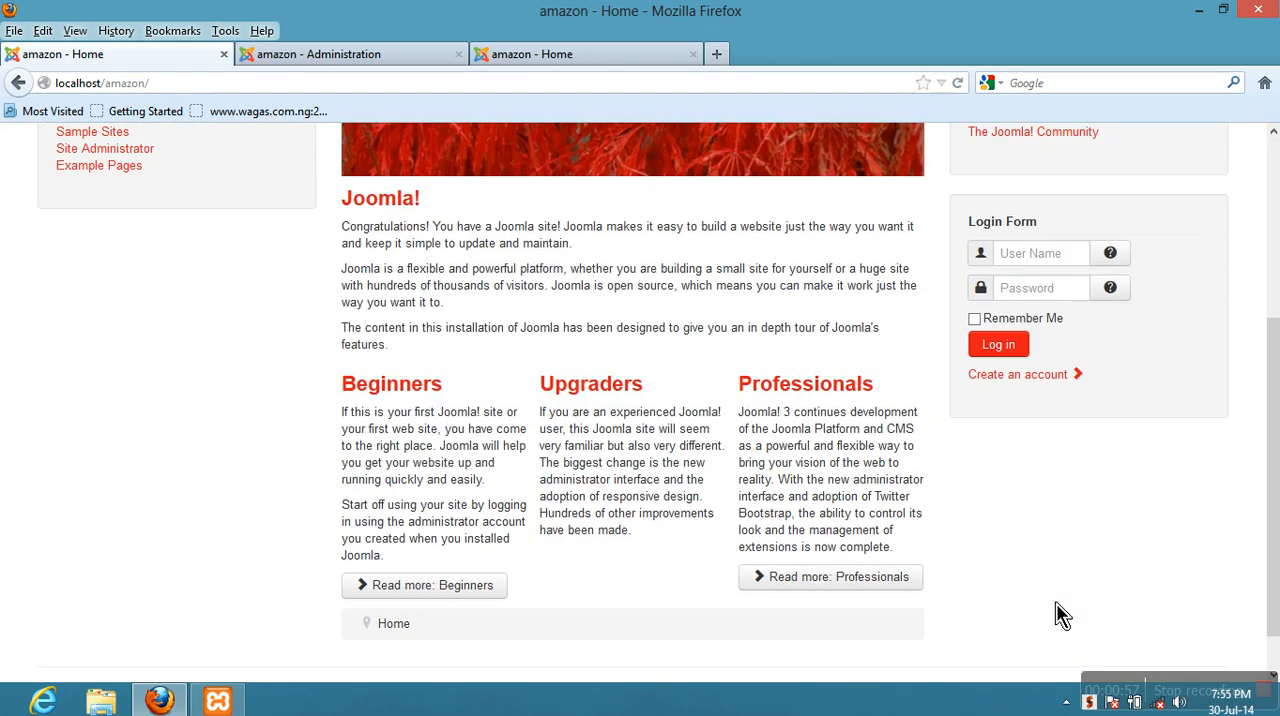
{"action": "scroll", "coordinate": [1045, 615], "scroll_direction": "up", "scroll_amount": 3}
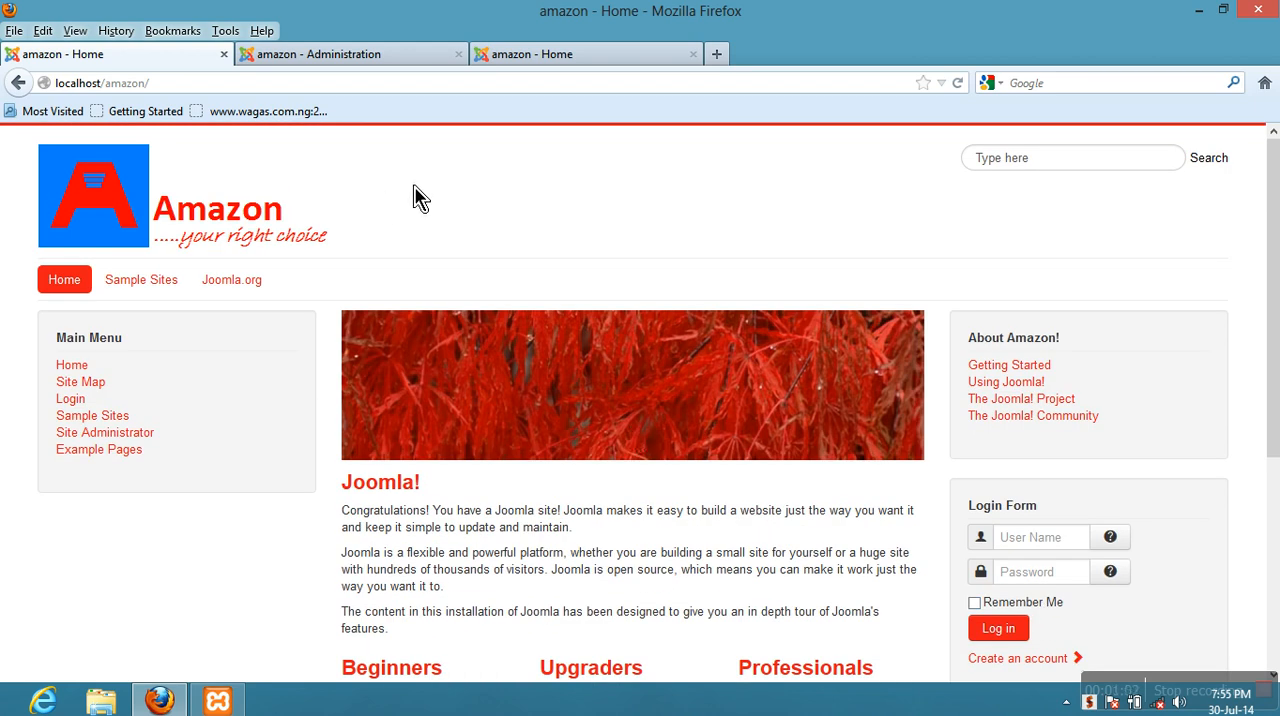
- Open the Module Manager in the Amazon site's Joomla administration
{"action": "left_click", "coordinate": [281, 64]}
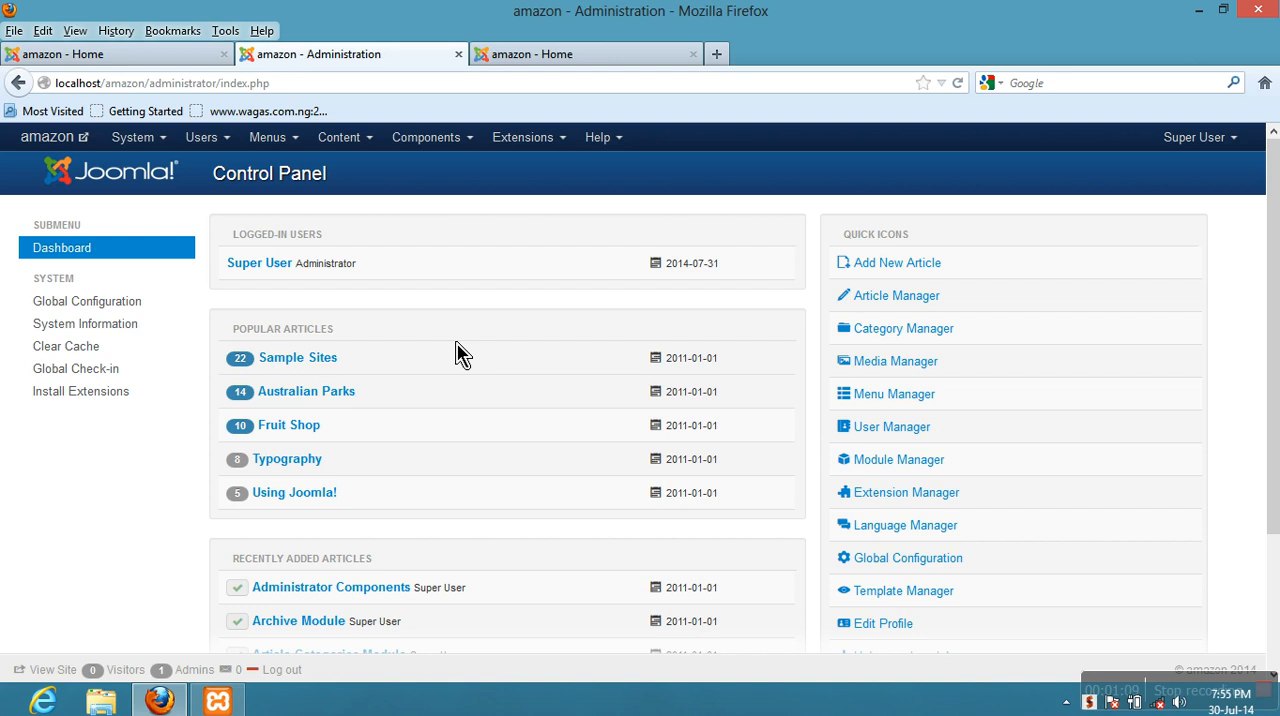
{"action": "left_click", "coordinate": [556, 148]}
{"action": "left_click", "coordinate": [531, 220]}
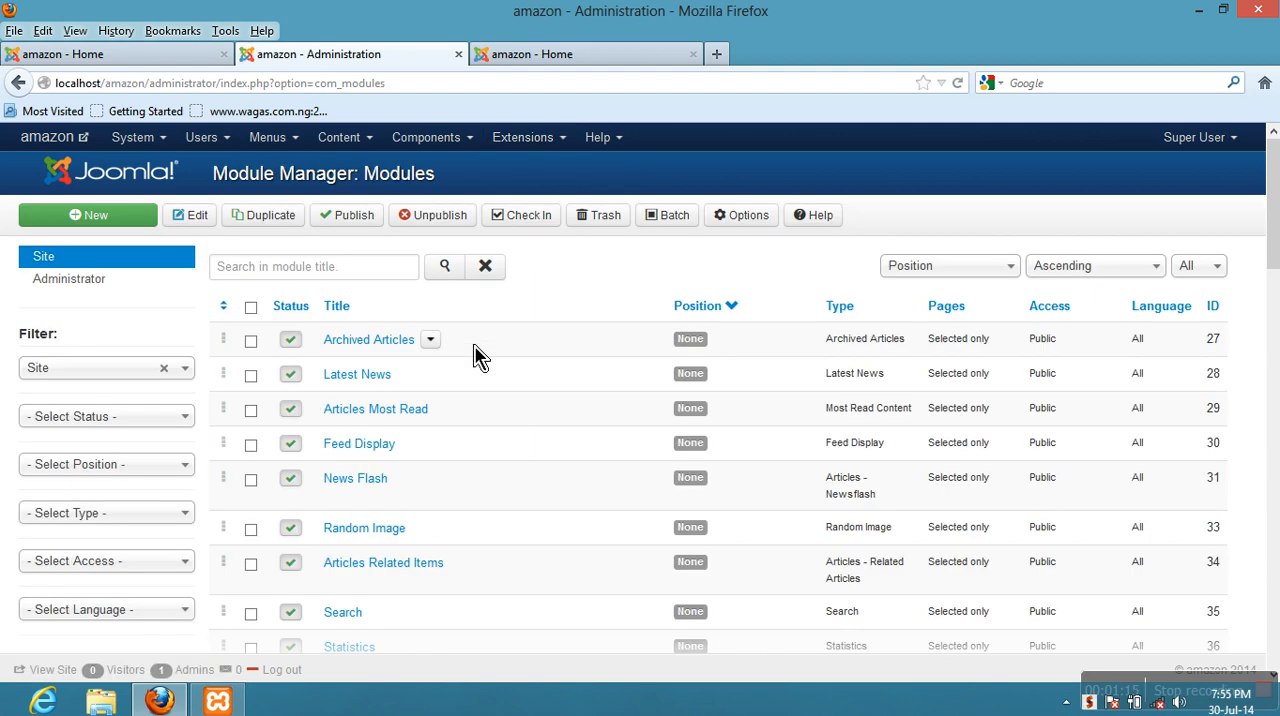
- Find the Login Form module assigned to position-7 in the module list and open it for editing
{"action": "scroll", "coordinate": [477, 350], "scroll_direction": "down", "scroll_amount": 5}
{"action": "scroll", "coordinate": [432, 277], "scroll_direction": "down", "scroll_amount": 4}
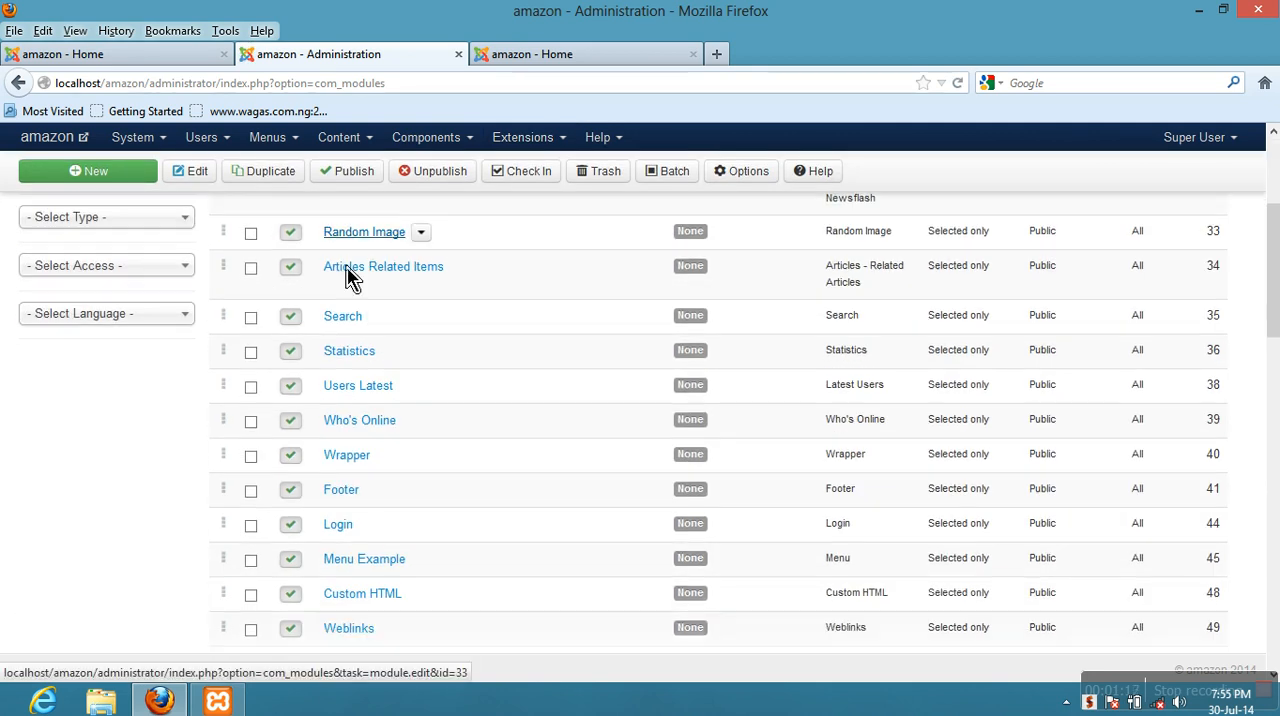
{"action": "scroll", "coordinate": [347, 278], "scroll_direction": "down", "scroll_amount": 3}
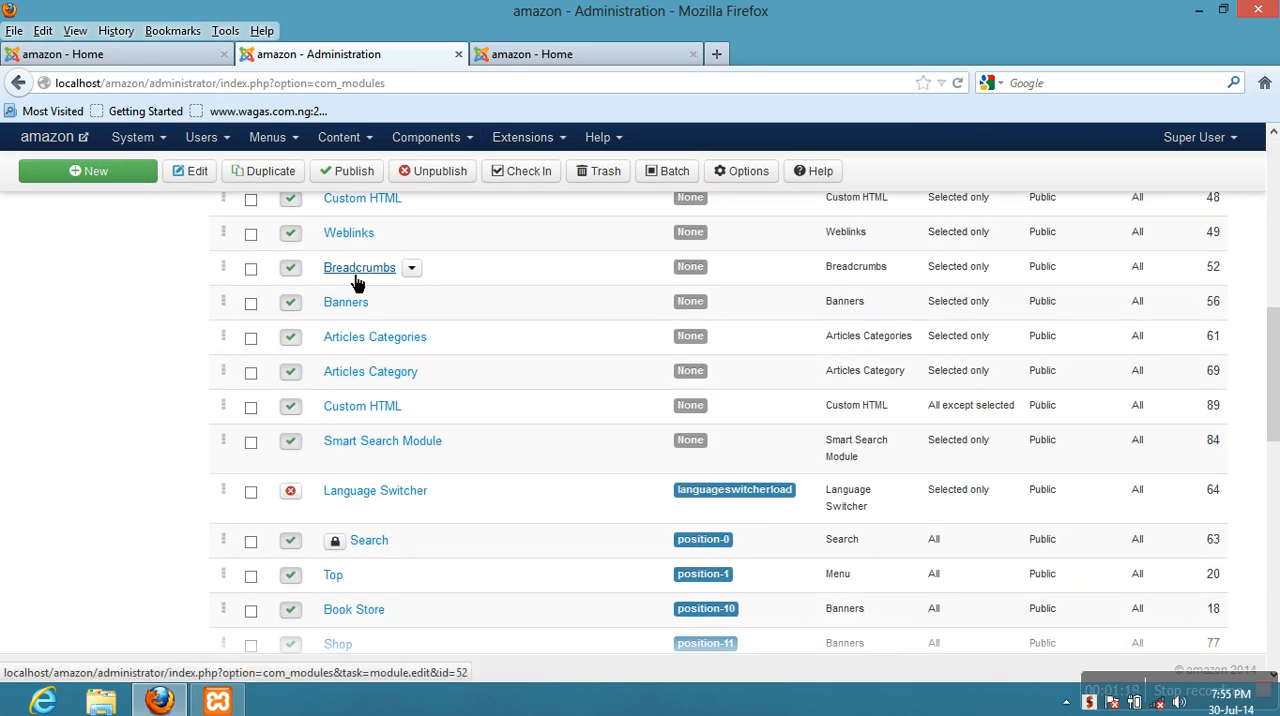
{"action": "scroll", "coordinate": [357, 283], "scroll_direction": "down", "scroll_amount": 4}
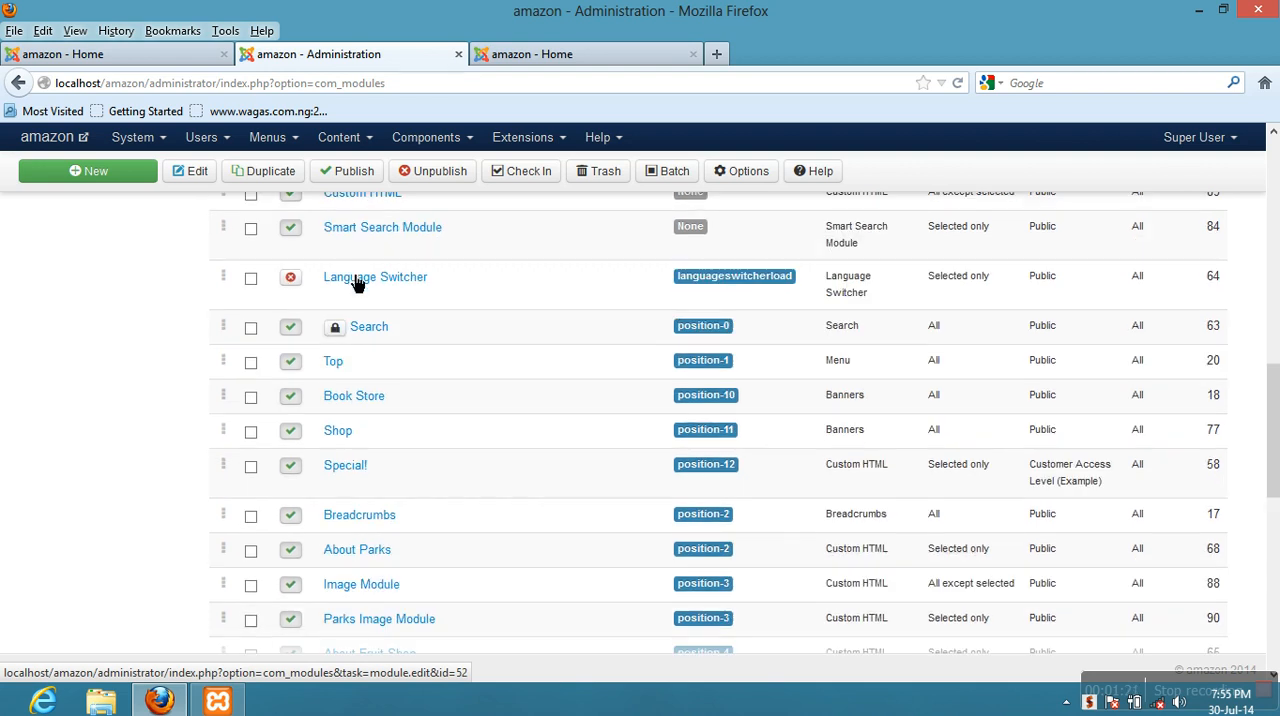
{"action": "scroll", "coordinate": [357, 283], "scroll_direction": "up", "scroll_amount": 5}
{"action": "scroll", "coordinate": [357, 280], "scroll_direction": "up", "scroll_amount": 6}
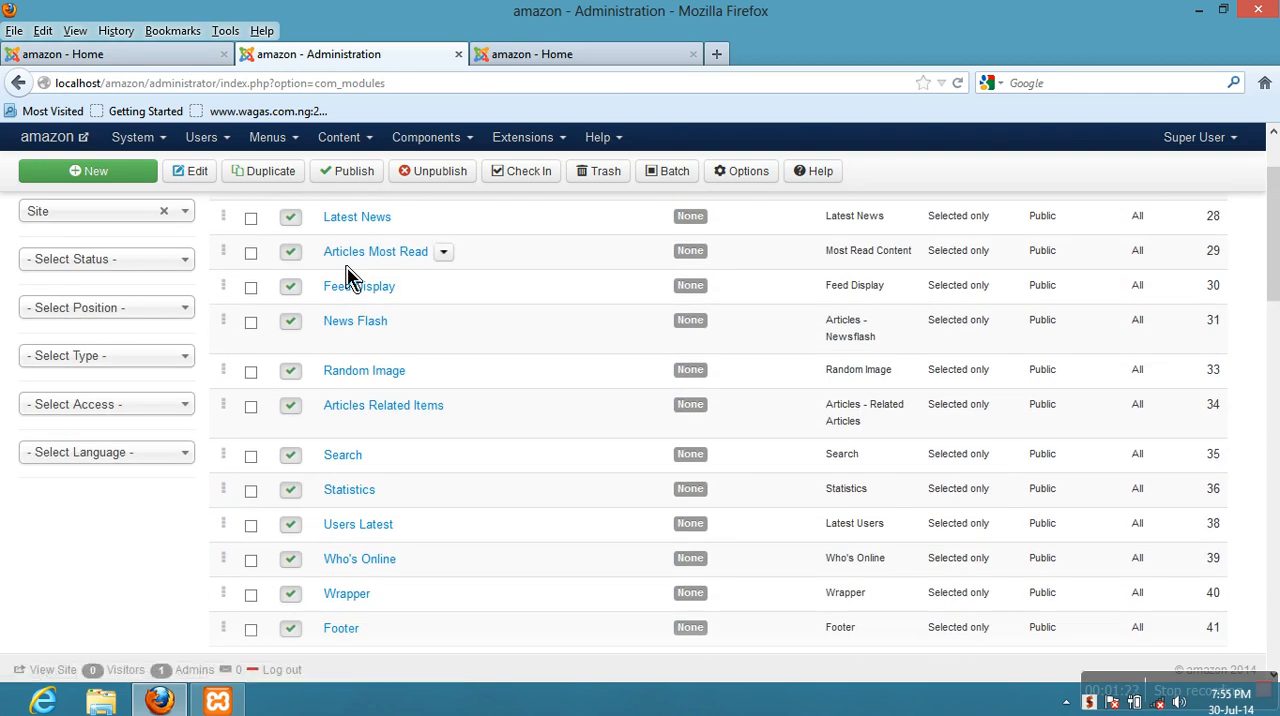
{"action": "scroll", "coordinate": [360, 290], "scroll_direction": "down", "scroll_amount": 2}
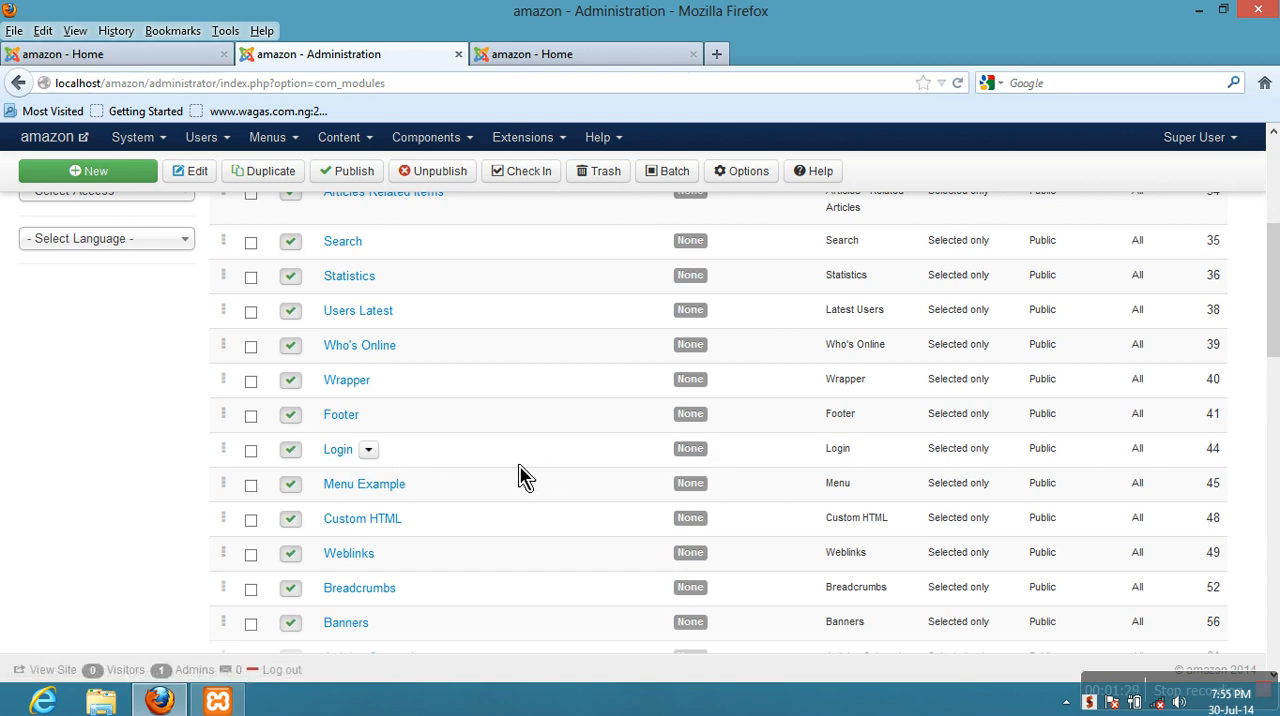
{"action": "scroll", "coordinate": [340, 470], "scroll_direction": "down", "scroll_amount": 1}
{"action": "scroll", "coordinate": [337, 470], "scroll_direction": "down", "scroll_amount": 10}
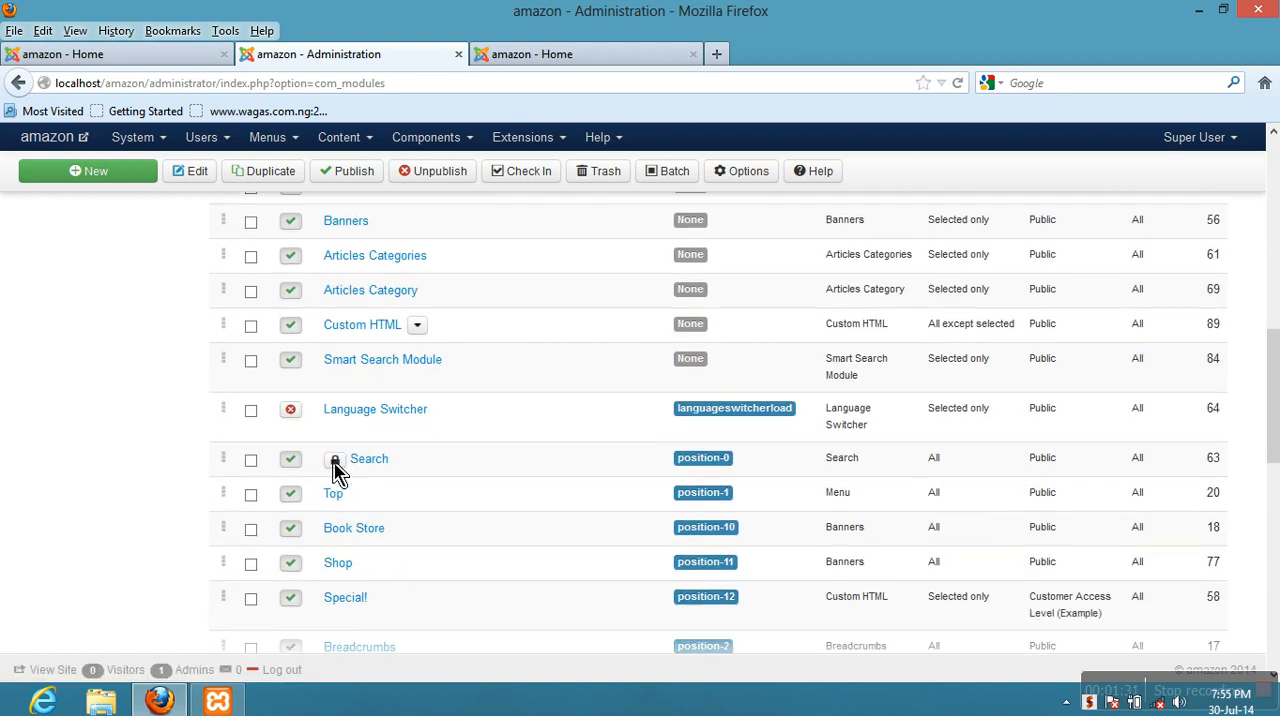
{"action": "scroll", "coordinate": [335, 462], "scroll_direction": "down", "scroll_amount": 2}
{"action": "scroll", "coordinate": [335, 462], "scroll_direction": "down", "scroll_amount": 2}
{"action": "scroll", "coordinate": [340, 473], "scroll_direction": "down", "scroll_amount": 3}
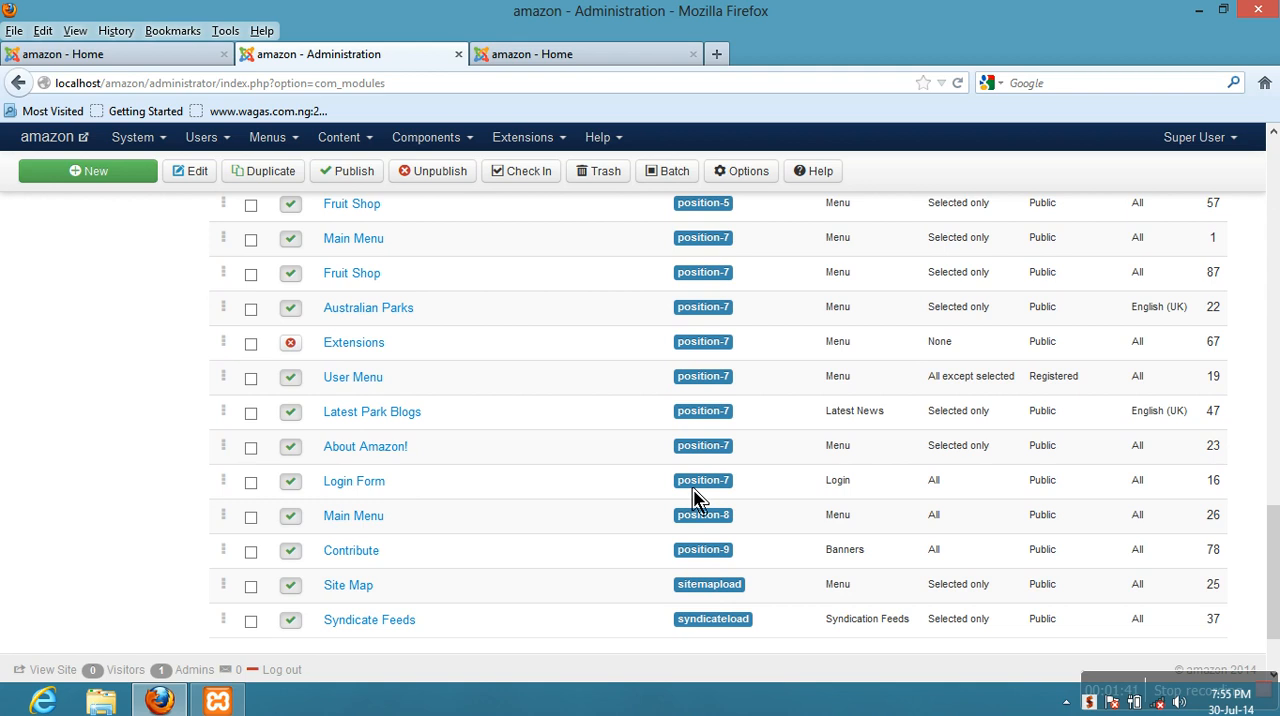
{"action": "left_click", "coordinate": [355, 490]}
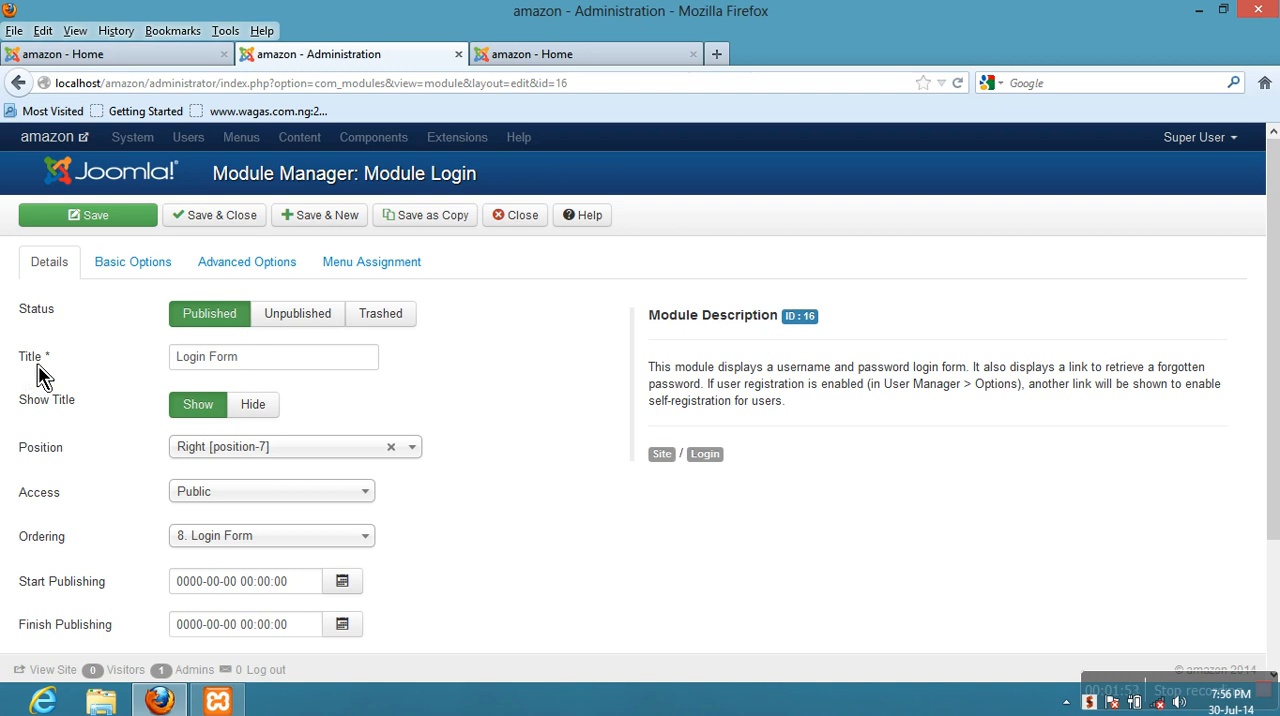
- Review the Login Form module's detail settings, and read the Pre-text description in its Basic Options
{"action": "scroll", "coordinate": [233, 375], "scroll_direction": "down", "scroll_amount": 3}
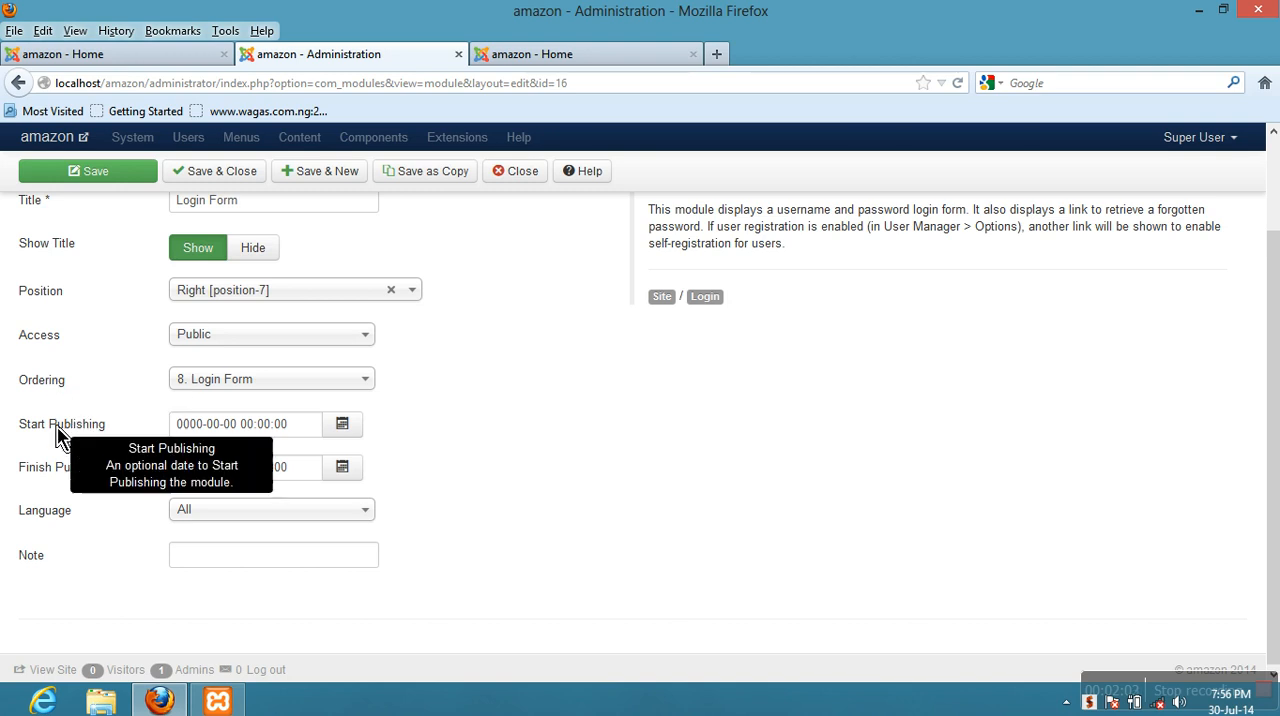
{"action": "scroll", "coordinate": [50, 488], "scroll_direction": "up", "scroll_amount": 3}
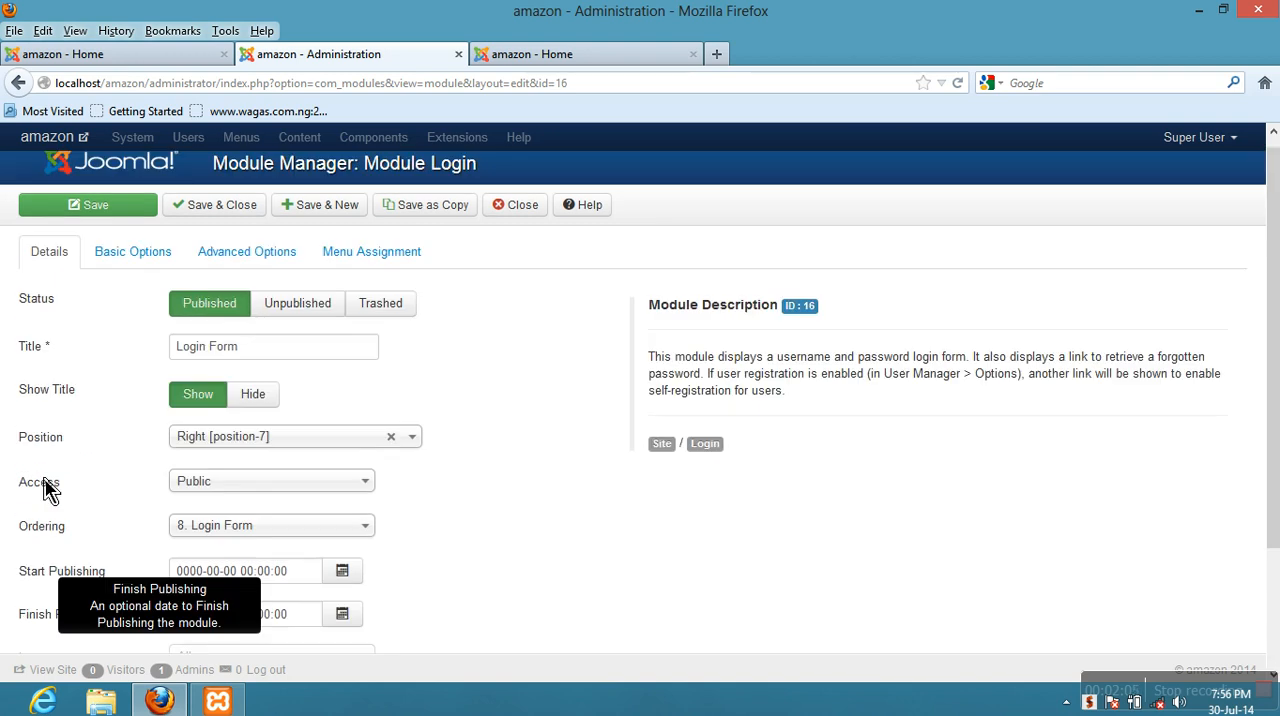
{"action": "left_click", "coordinate": [128, 264]}
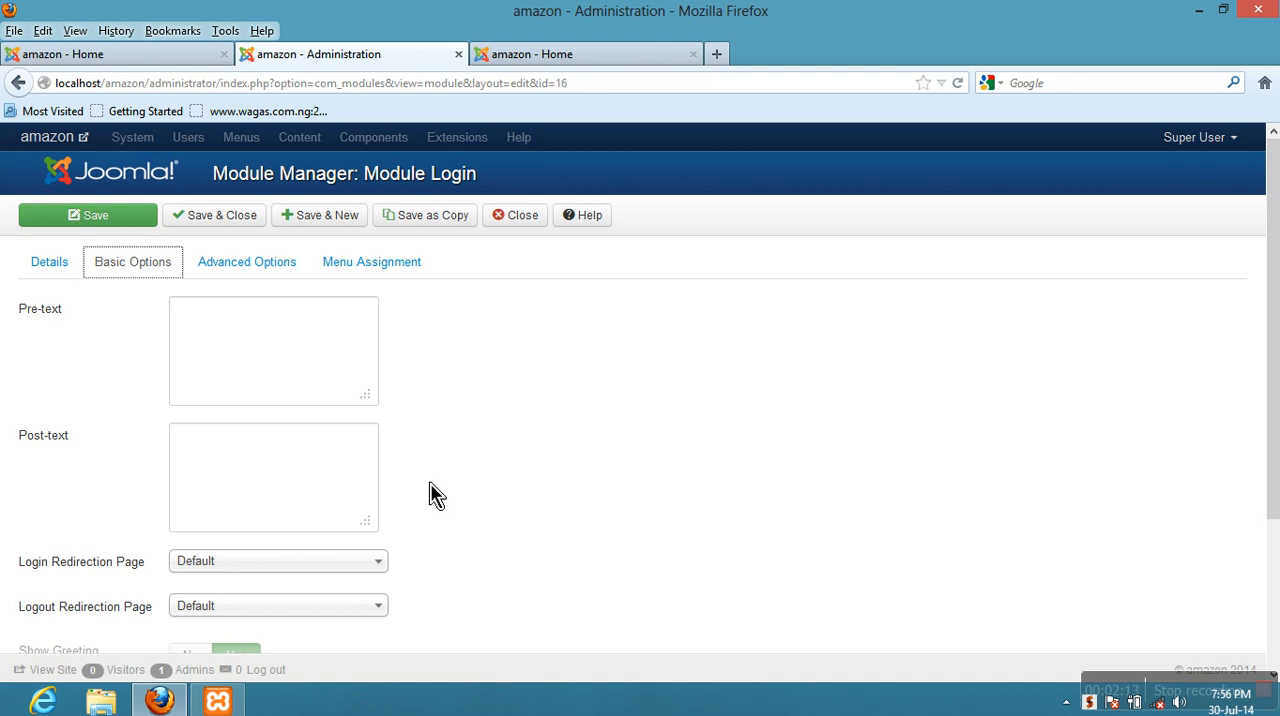
{"action": "left_click", "coordinate": [146, 280]}
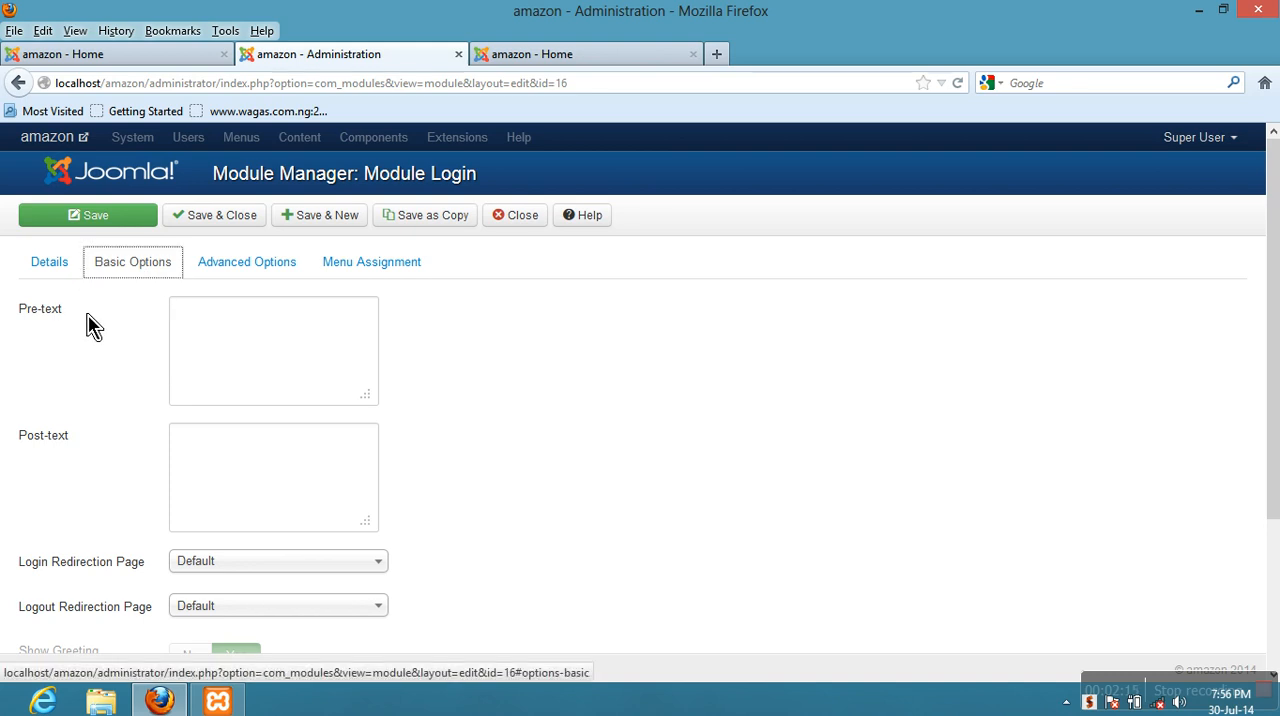
{"action": "mouse_move", "coordinate": [32, 328]}
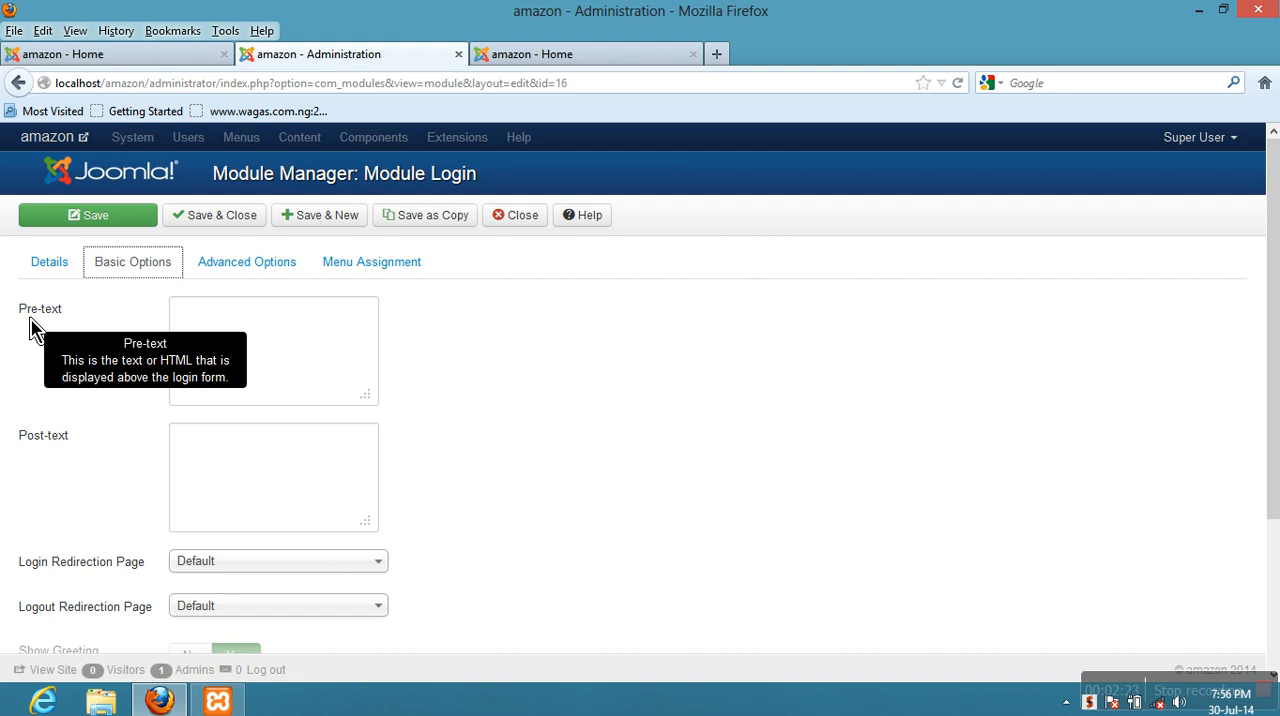
- Look at the Login Form on the site's home page and return to the module's Basic Options
{"action": "left_click", "coordinate": [122, 66]}
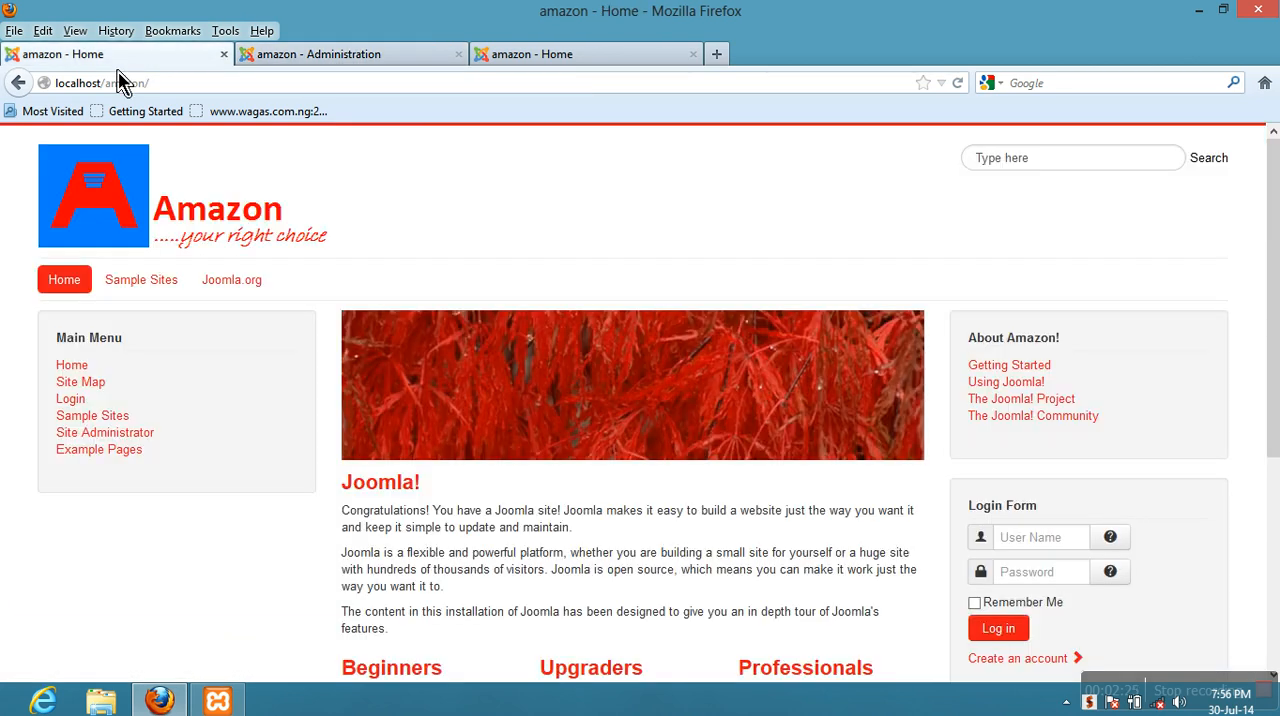
{"action": "scroll", "coordinate": [893, 420], "scroll_direction": "down", "scroll_amount": 4}
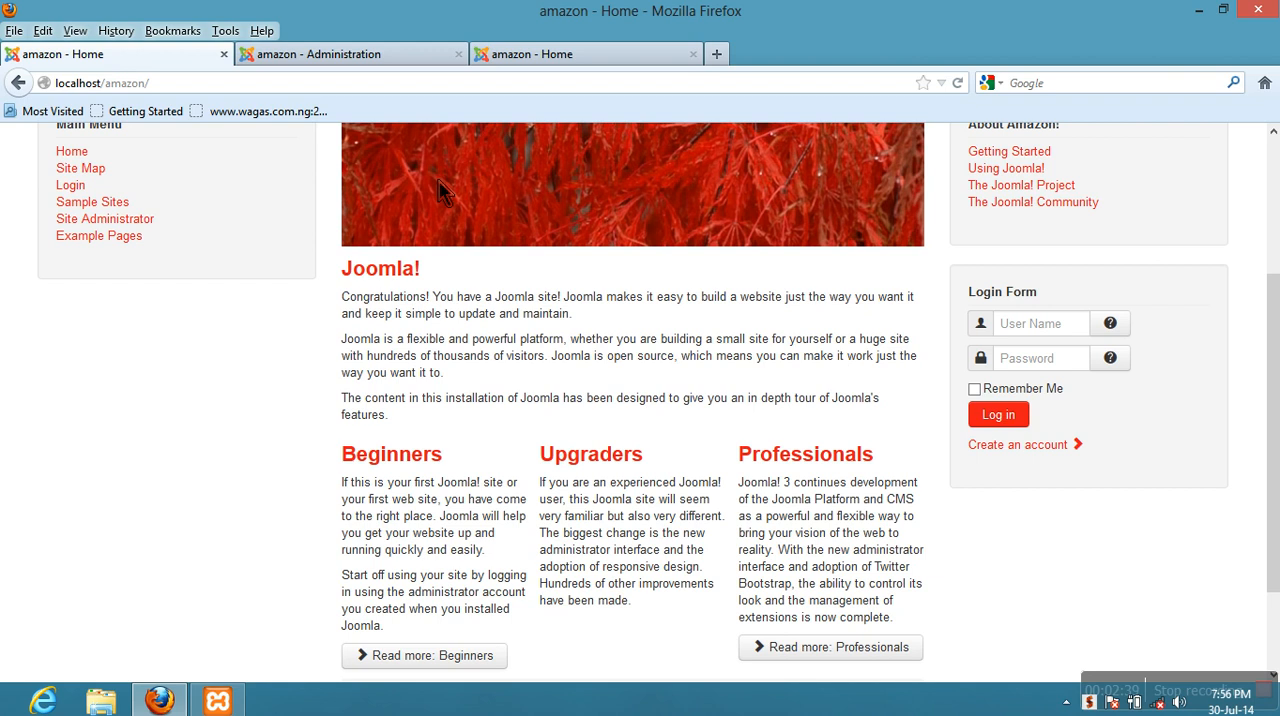
{"action": "left_click", "coordinate": [362, 56]}
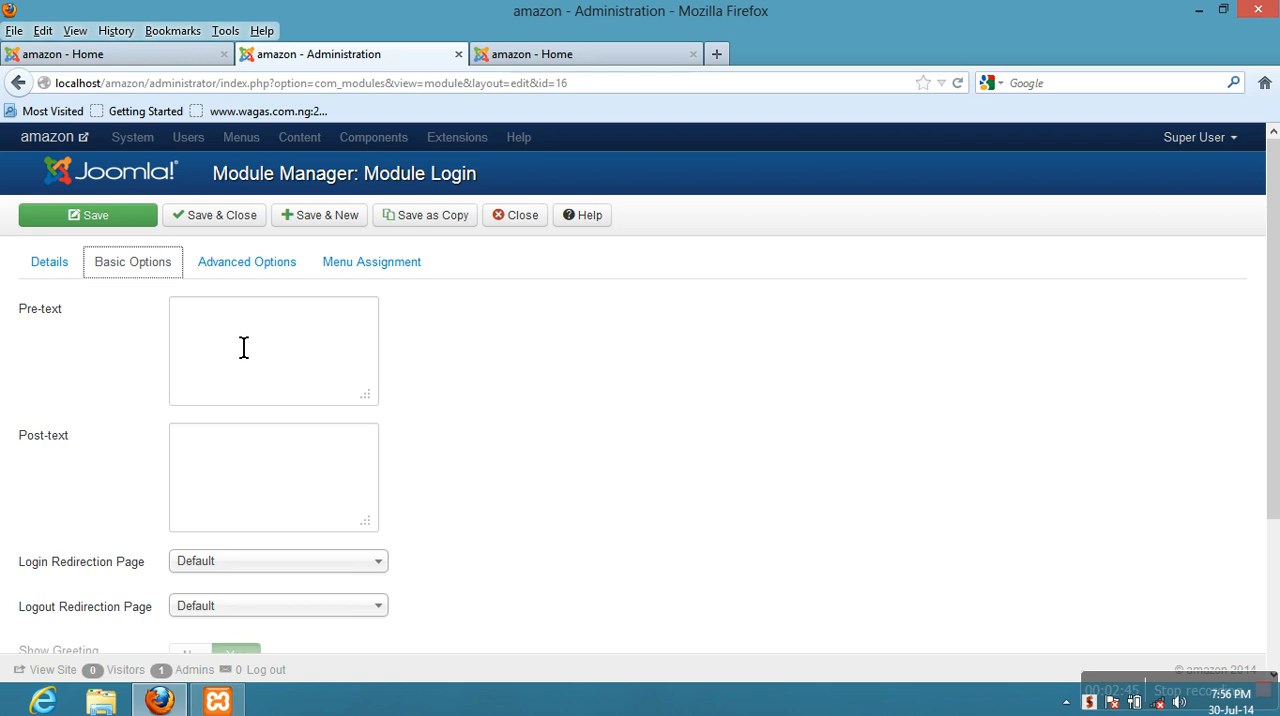
- Enter "Use the Login Form to enter your account" as the module's Pre-text and save the module
{"action": "left_click", "coordinate": [243, 347]}
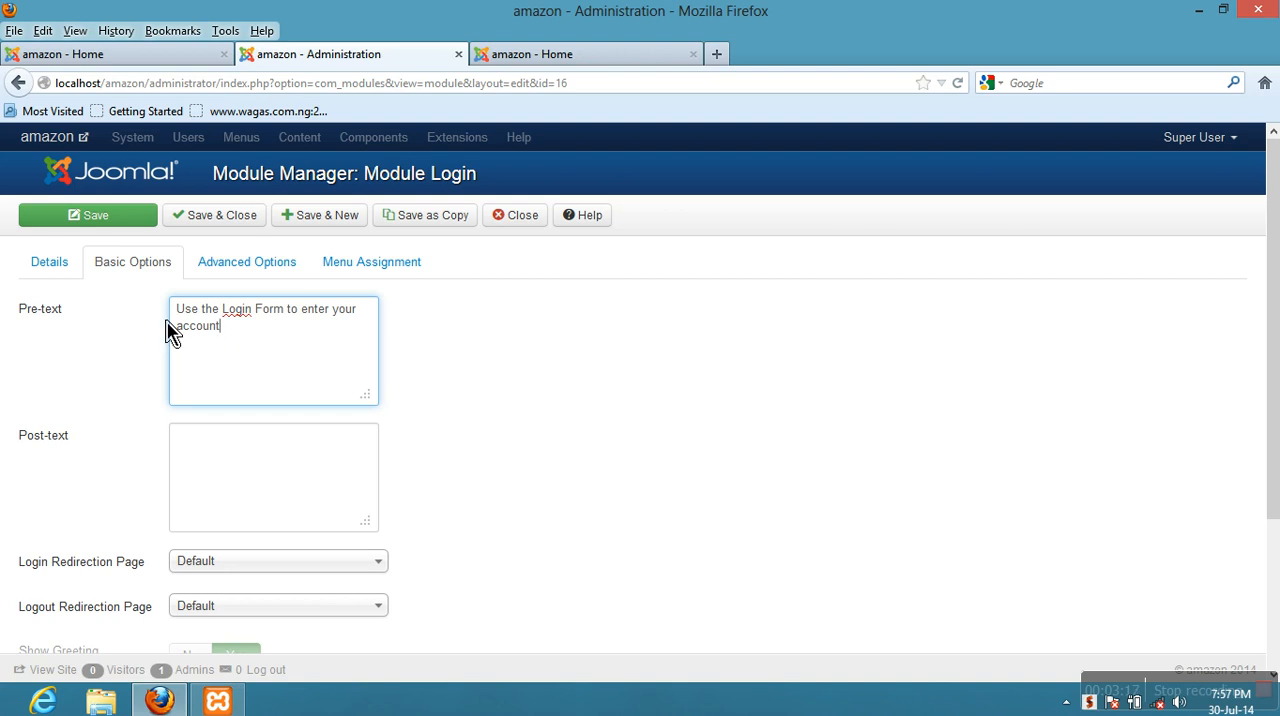
{"action": "left_click", "coordinate": [107, 229]}
{"action": "left_click", "coordinate": [106, 229]}
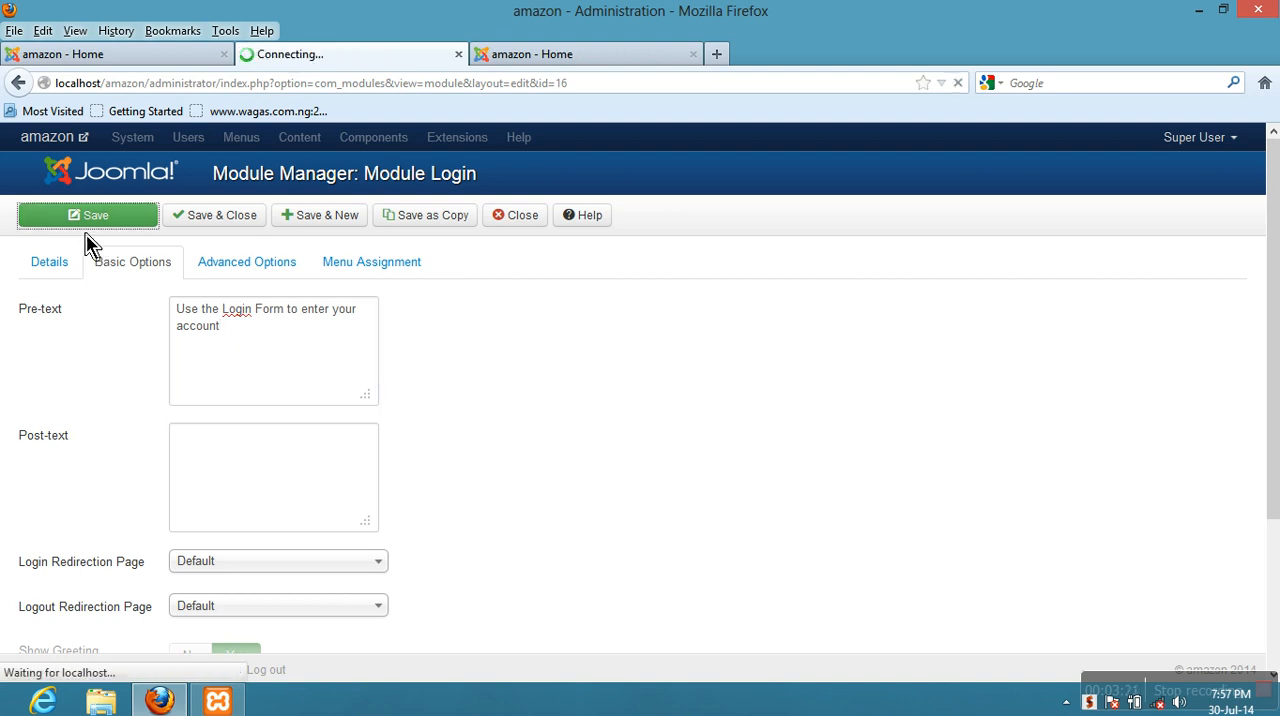
- Reload the site's home page to check the pre-text in the Login Form
{"action": "left_click", "coordinate": [140, 56]}
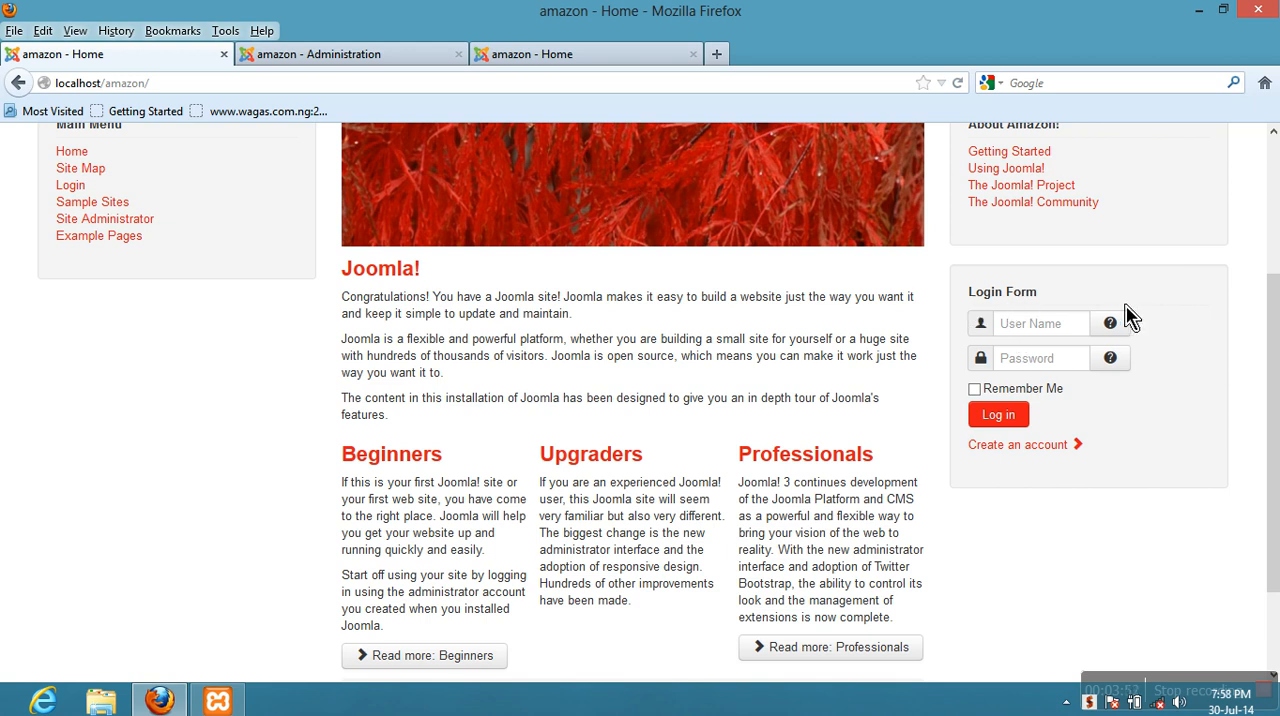
{"action": "left_click", "coordinate": [960, 86]}
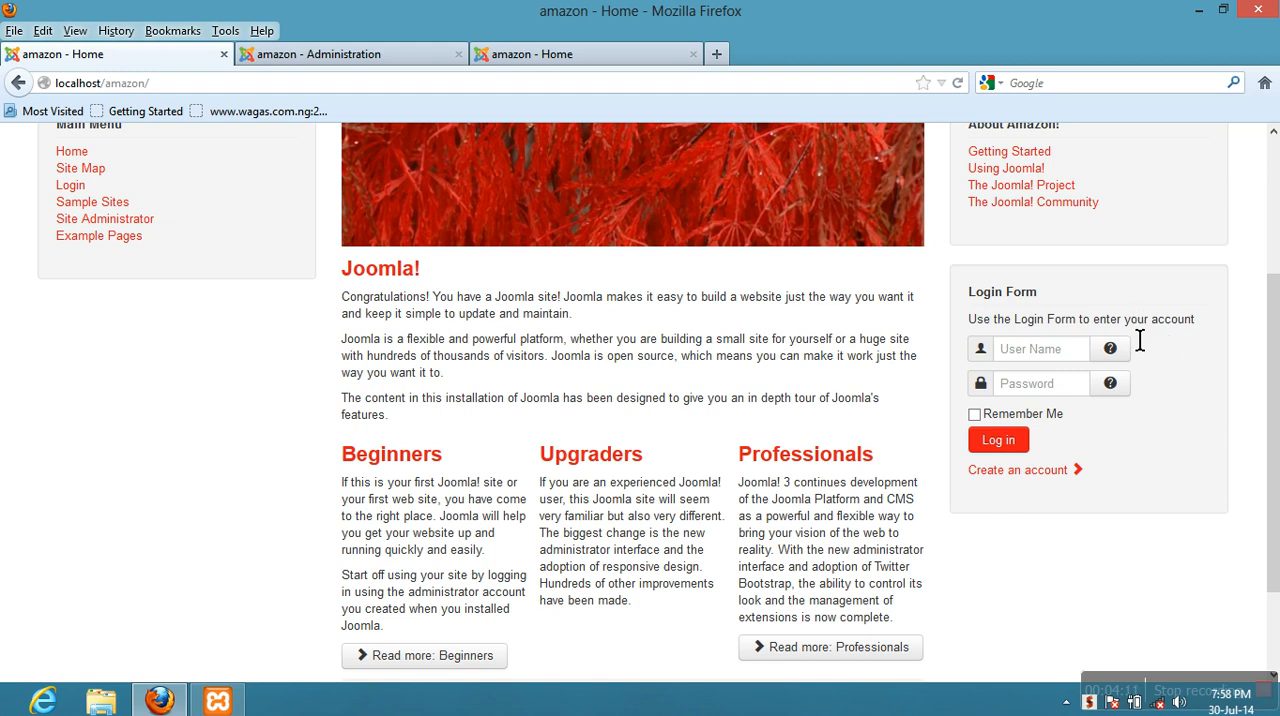
- Change the Login Form module's Pre-text to "Use the Login Form to enter into your account" and save the module
{"action": "left_click", "coordinate": [280, 62]}
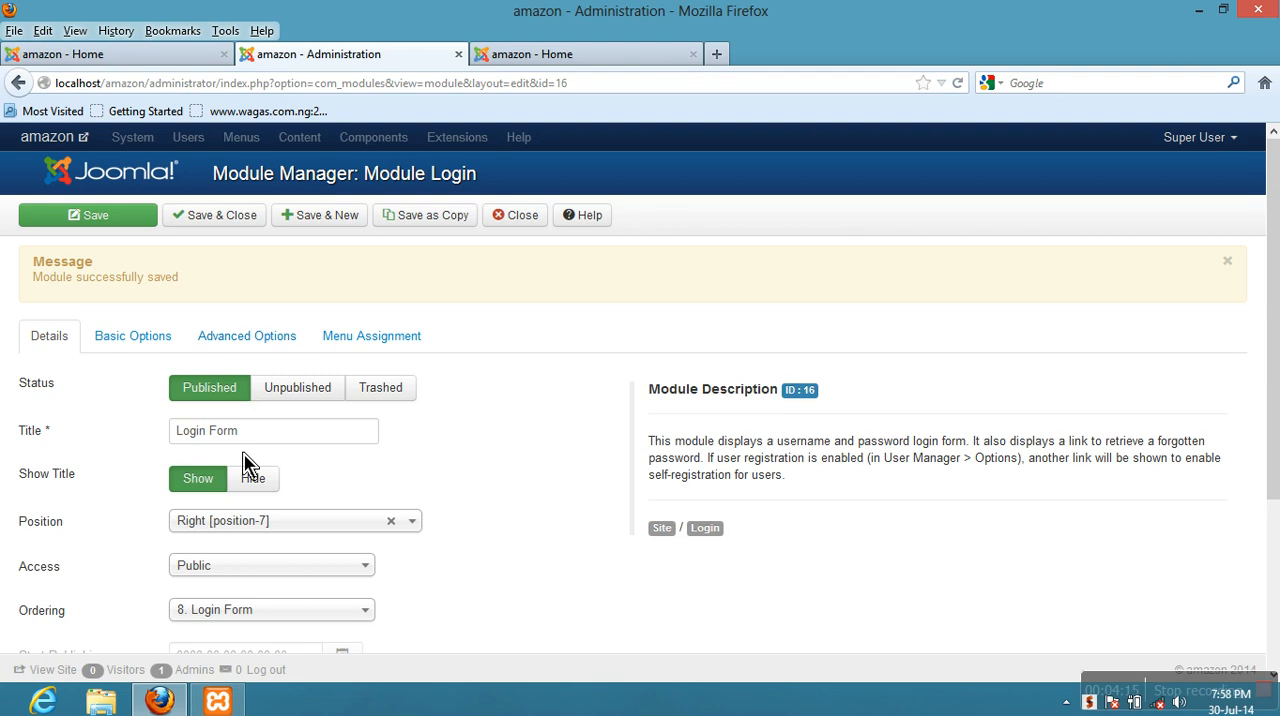
{"action": "left_click", "coordinate": [157, 348]}
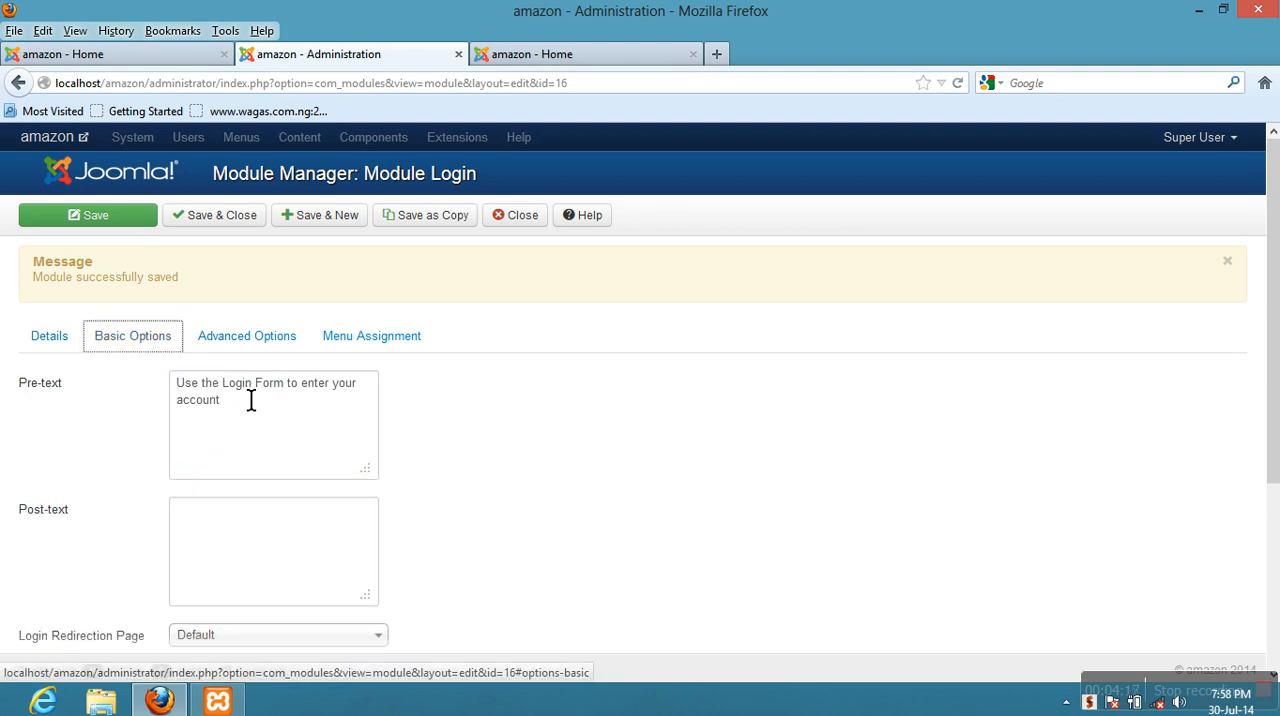
{"action": "left_click", "coordinate": [348, 402]}
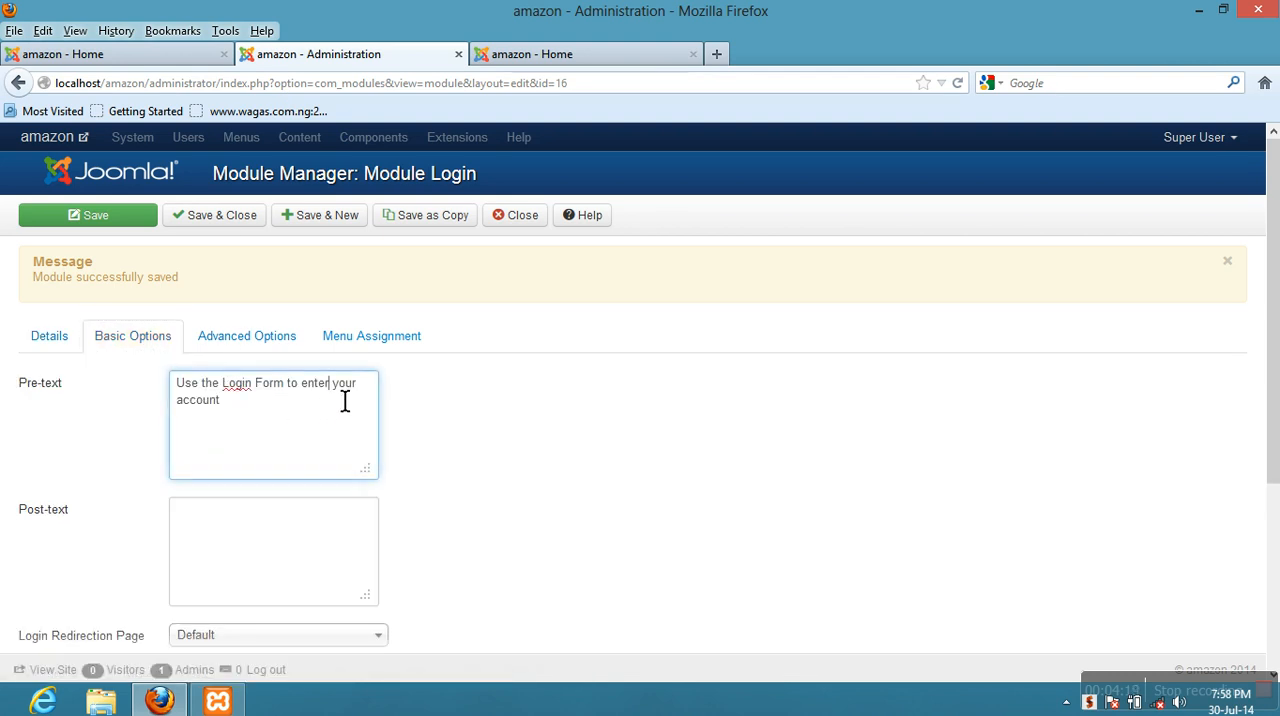
{"action": "type", "text": "into"}
{"action": "left_click", "coordinate": [430, 440]}
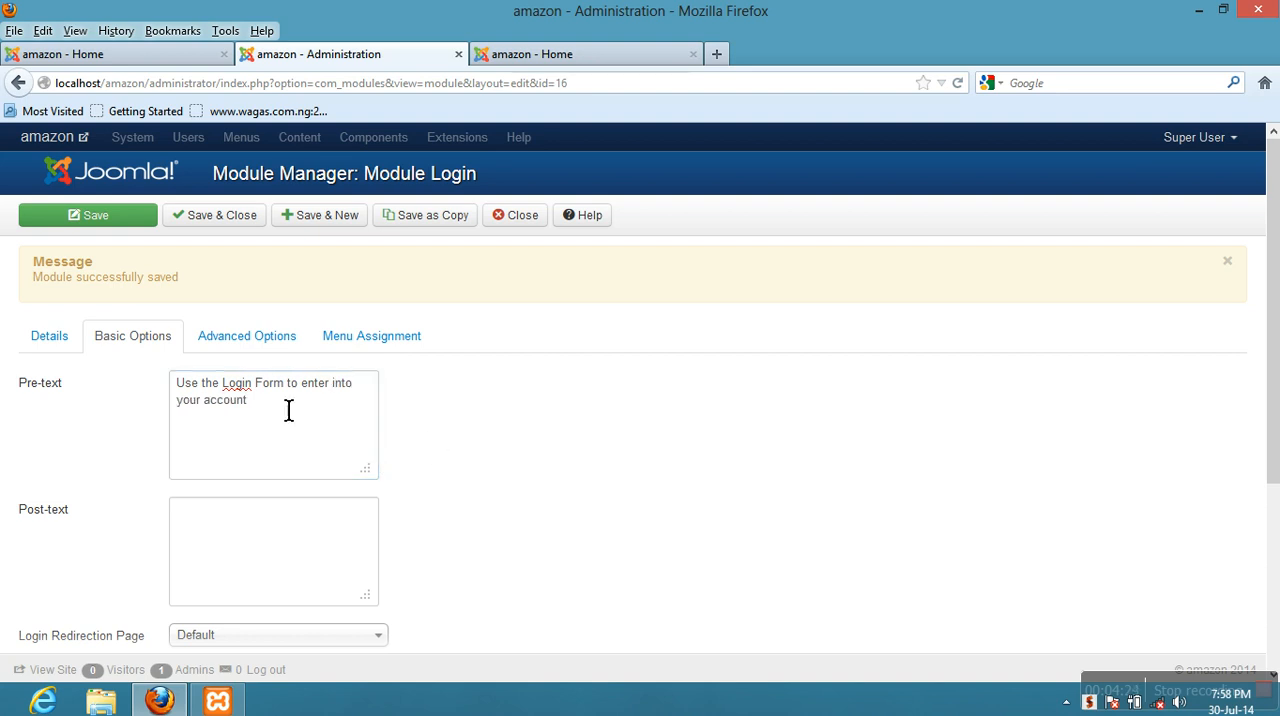
{"action": "left_click", "coordinate": [57, 225]}
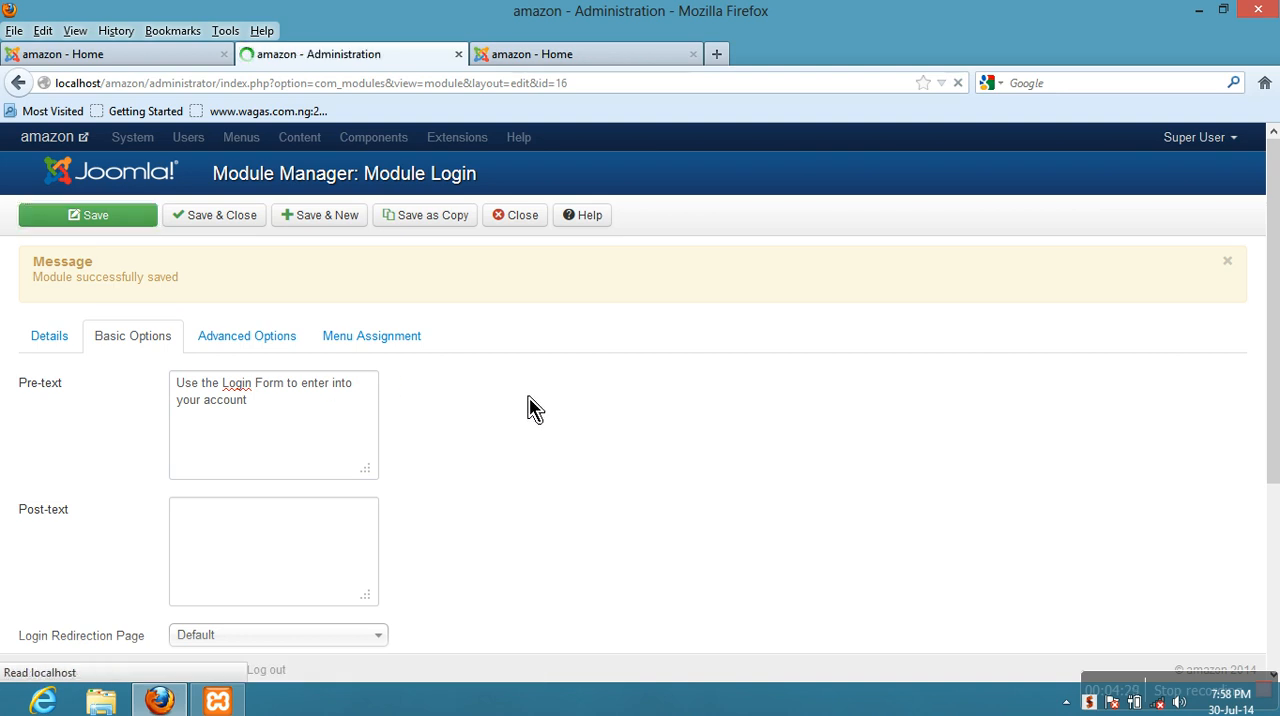
- Reload the site's home page to check the revised pre-text, and return to the module's Basic Options
{"action": "left_click", "coordinate": [122, 56]}
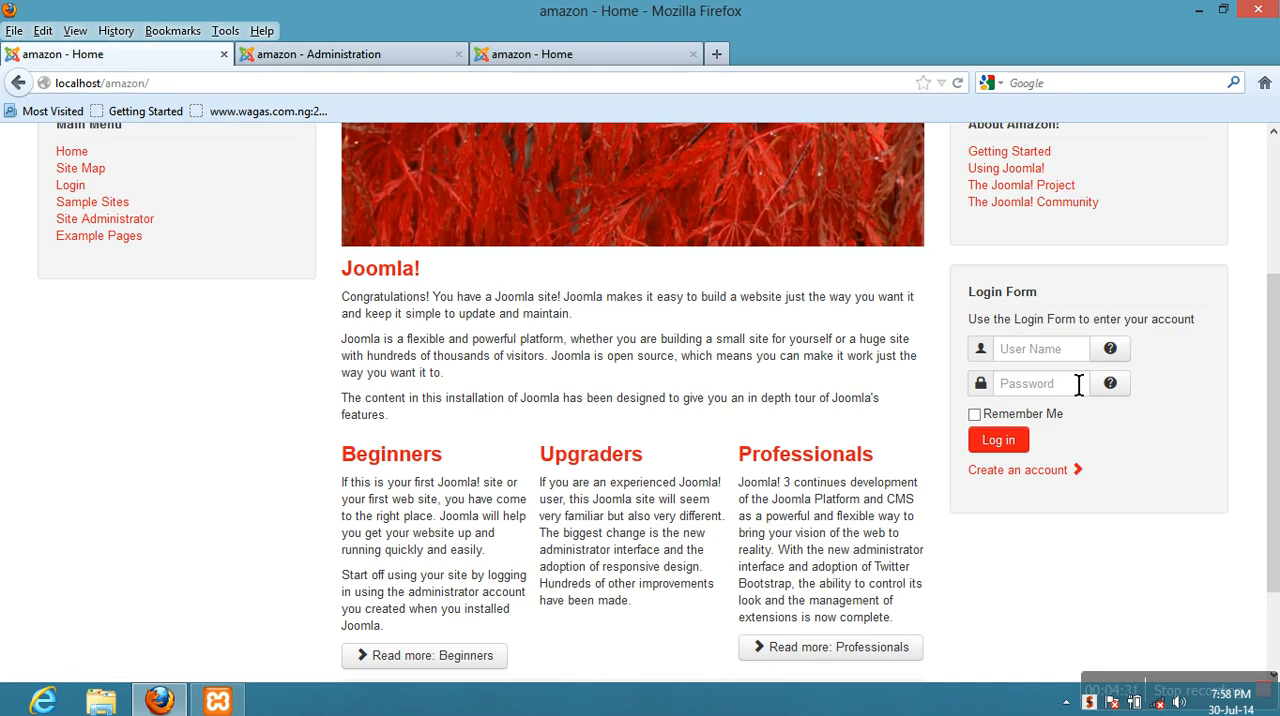
{"action": "left_click", "coordinate": [957, 83]}
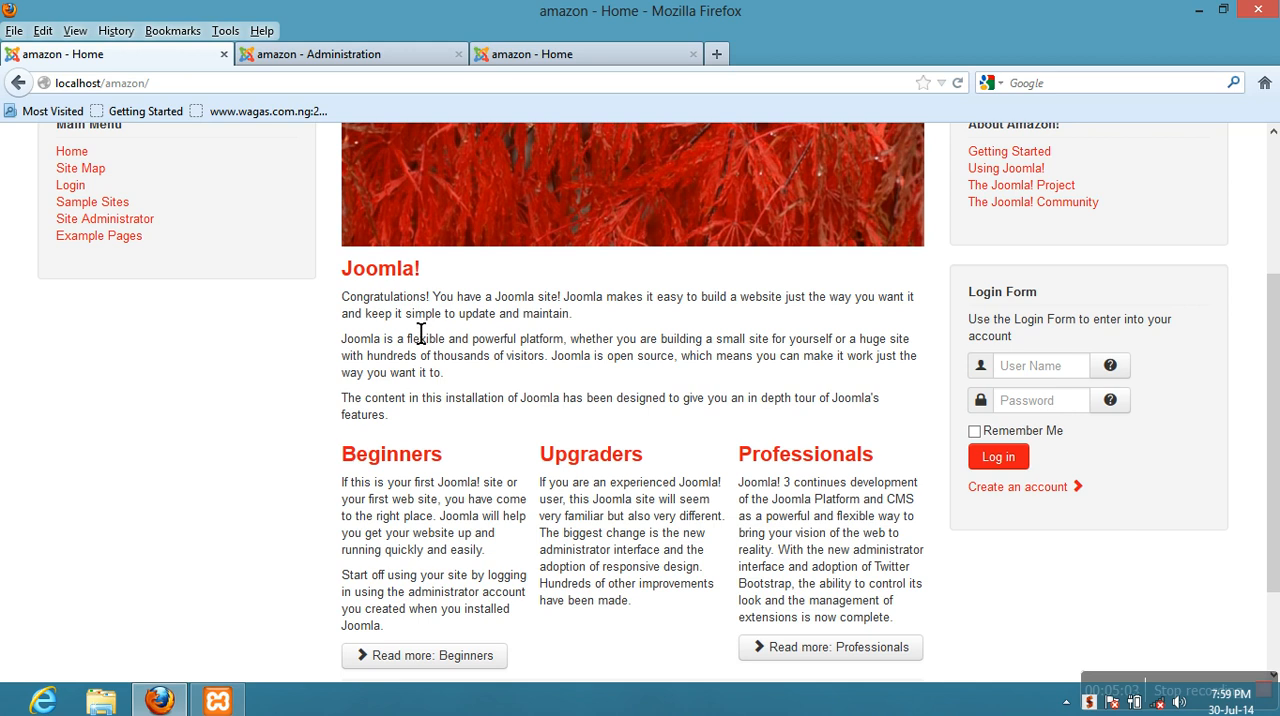
{"action": "left_click", "coordinate": [296, 65]}
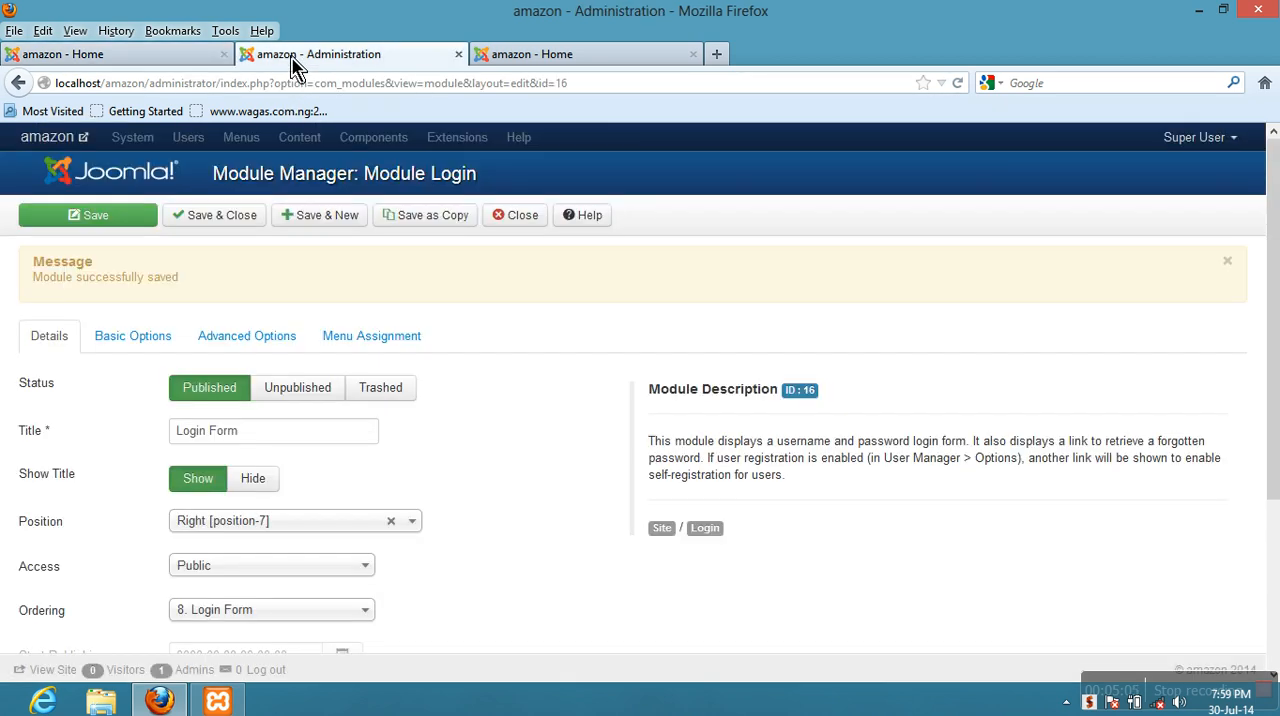
{"action": "left_click", "coordinate": [133, 337]}
{"action": "scroll", "coordinate": [74, 348], "scroll_direction": "down", "scroll_amount": 5}
{"action": "scroll", "coordinate": [175, 378], "scroll_direction": "up", "scroll_amount": 5}
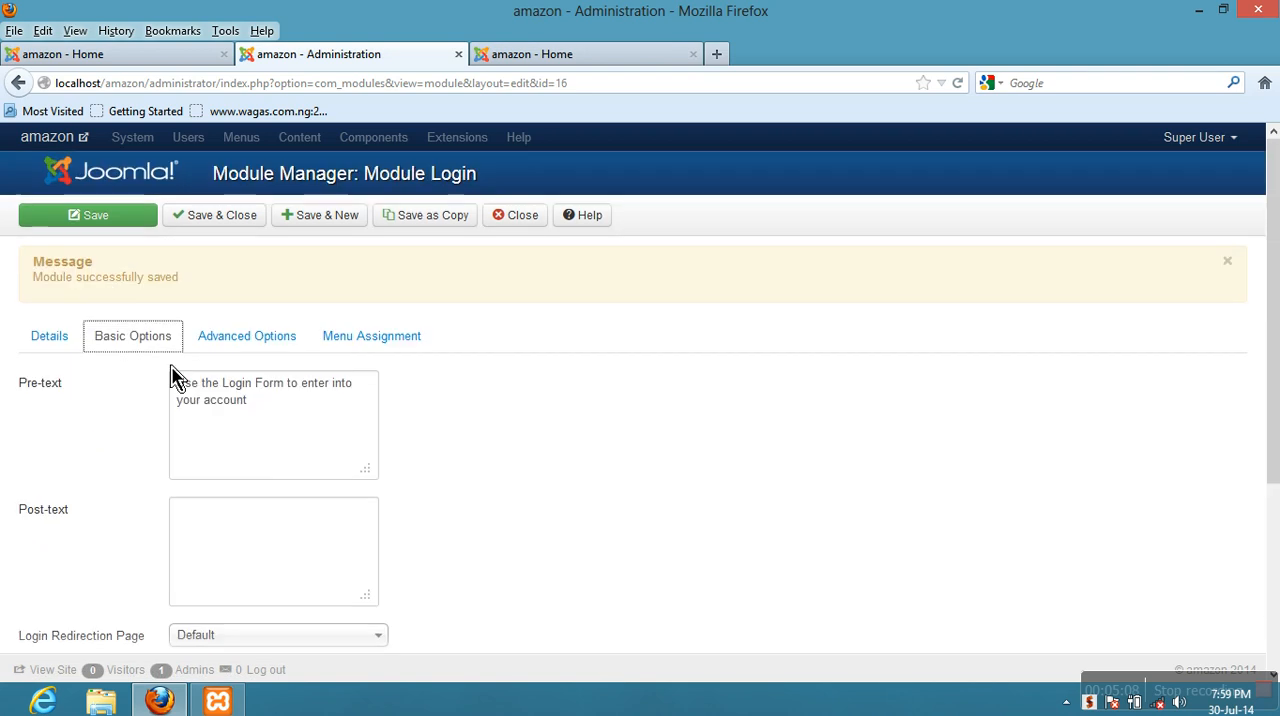
- Enter "Don't have an account? Create one by clicking on Create an account above" as the module's Post-text and save the module
{"action": "left_click", "coordinate": [212, 530]}
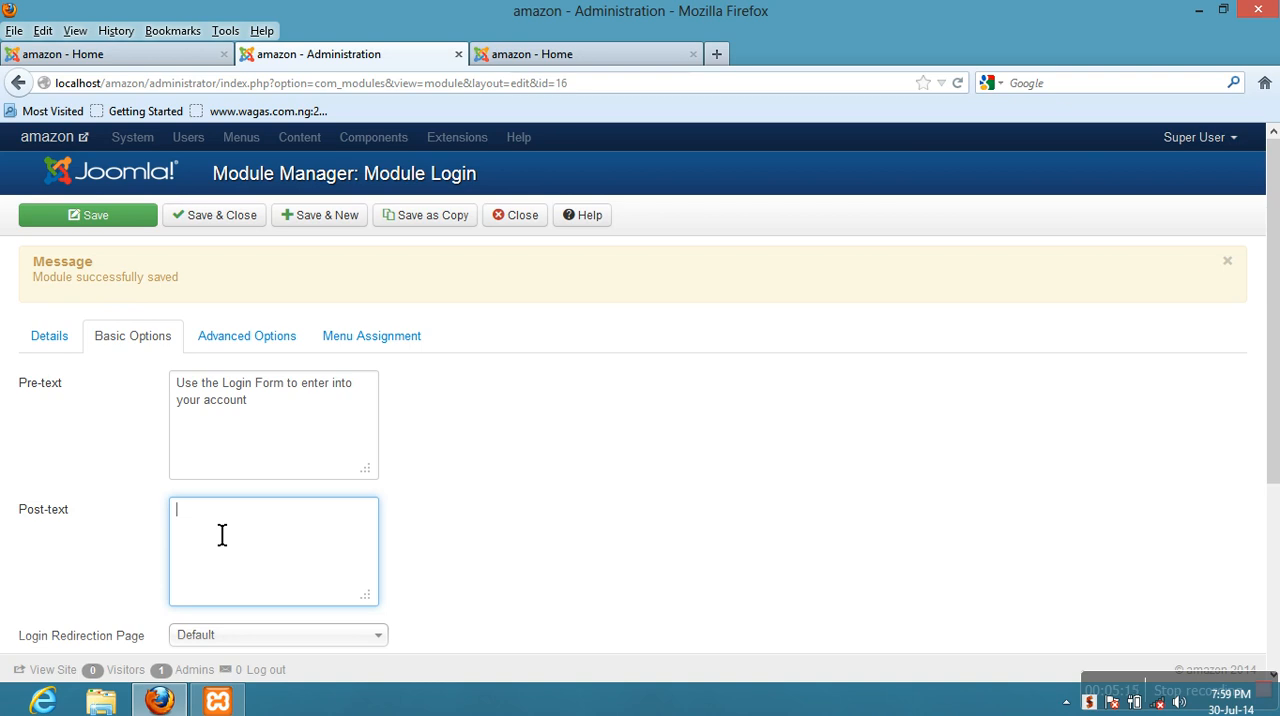
{"action": "type", "text": "Dont"}
{"action": "type", "text": "'t"}
{"action": "type", "text": " ha"}
{"action": "type", "text": "ve an account"}
{"action": "type", "text": "? Create"}
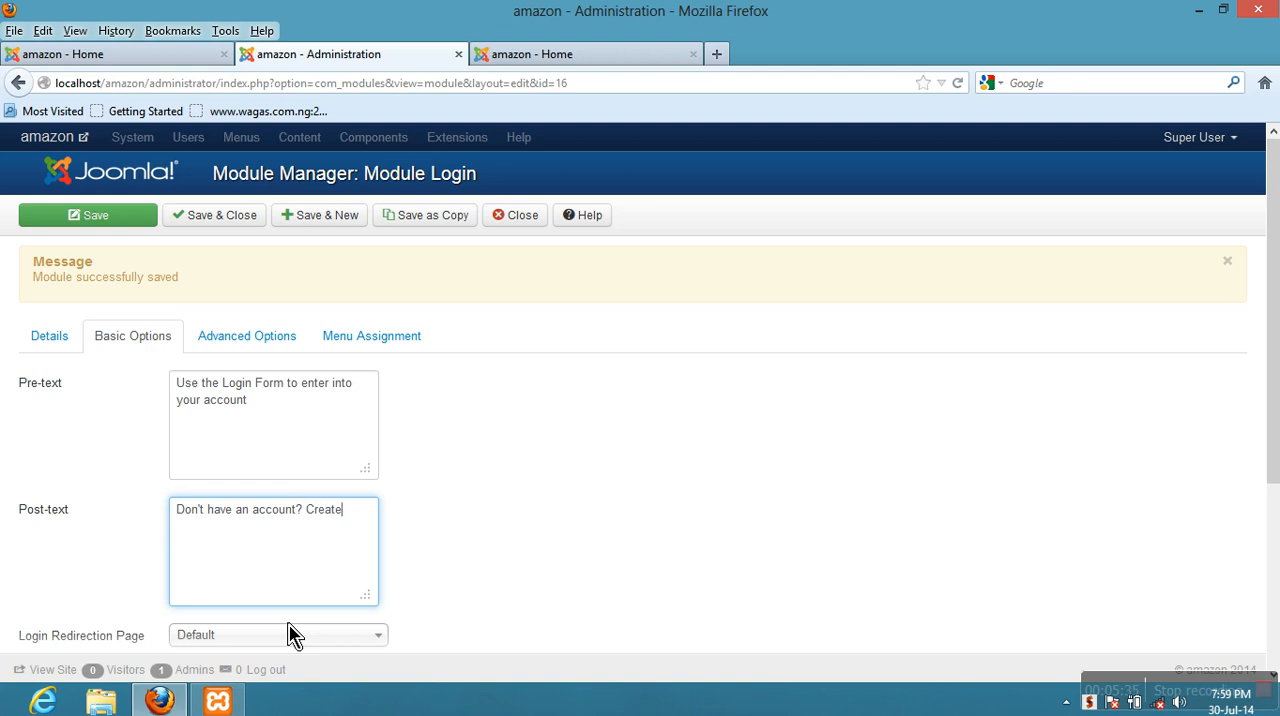
{"action": "type", "text": " one by clicking on Create an account"}
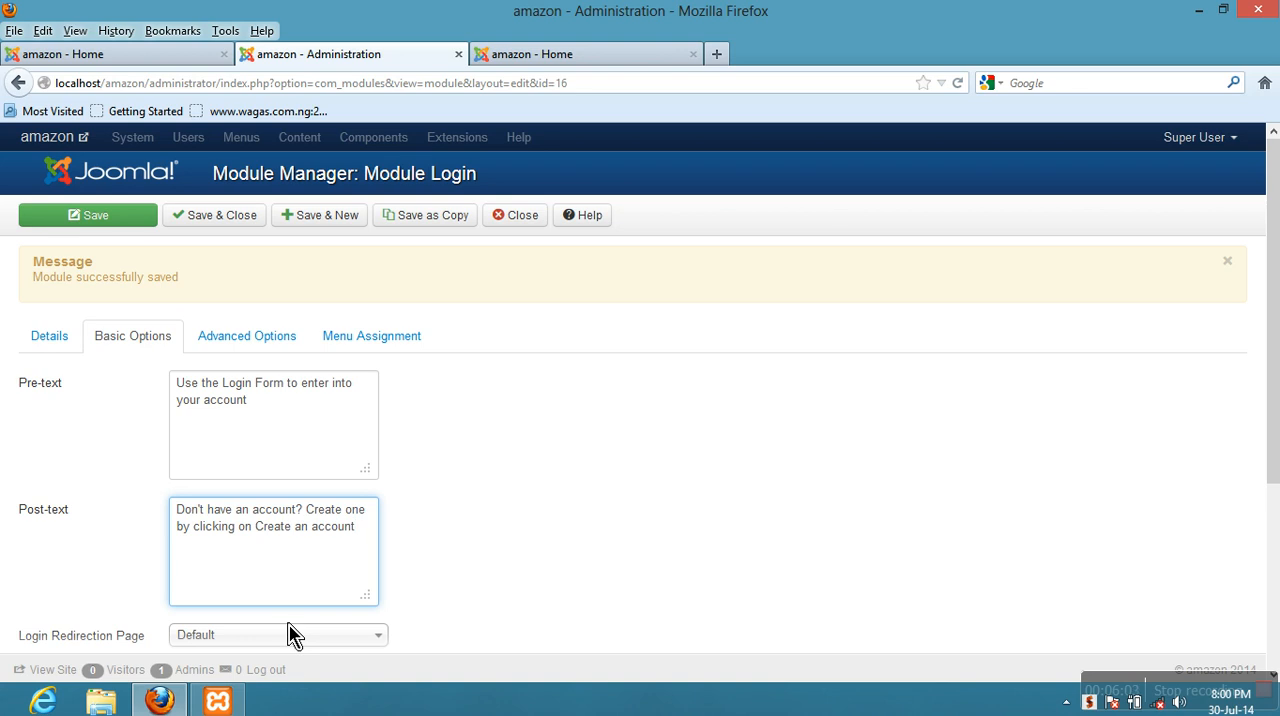
{"action": "type", "text": "above"}
{"action": "left_click", "coordinate": [124, 225]}
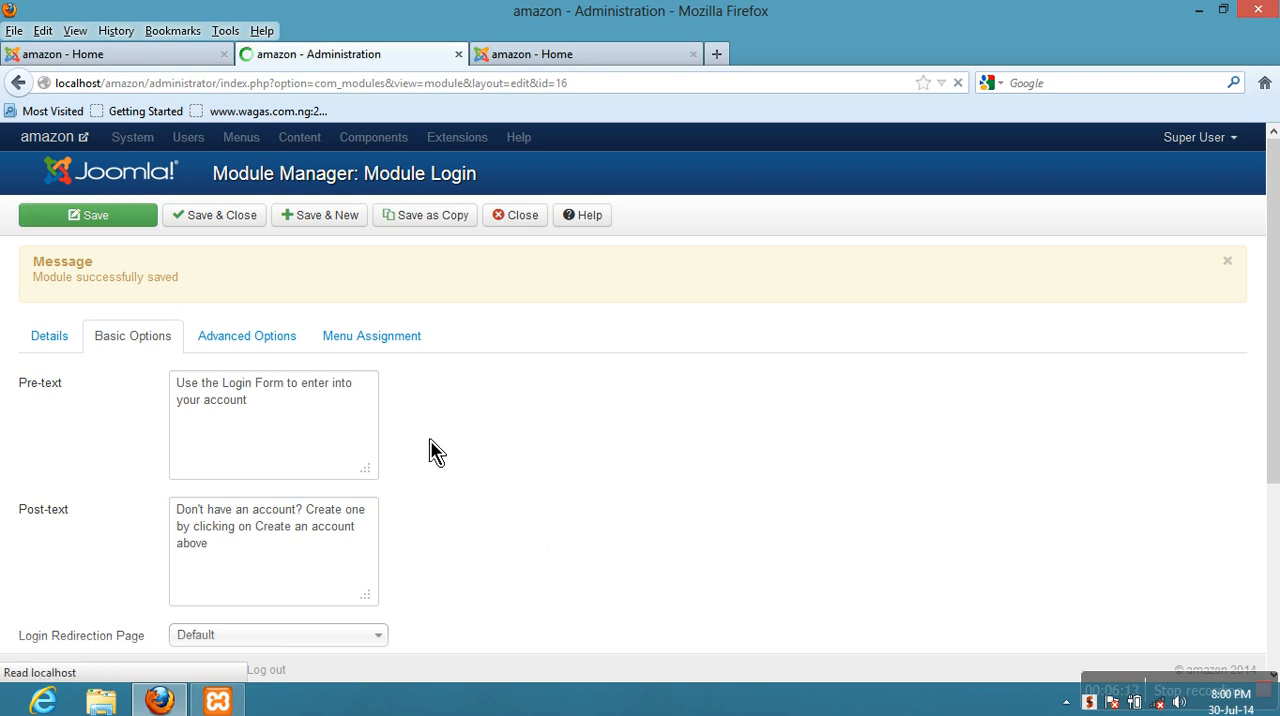
- Reload the site's home page and check the post-text below the Create an account link in the Login Form
{"action": "left_click", "coordinate": [60, 54]}
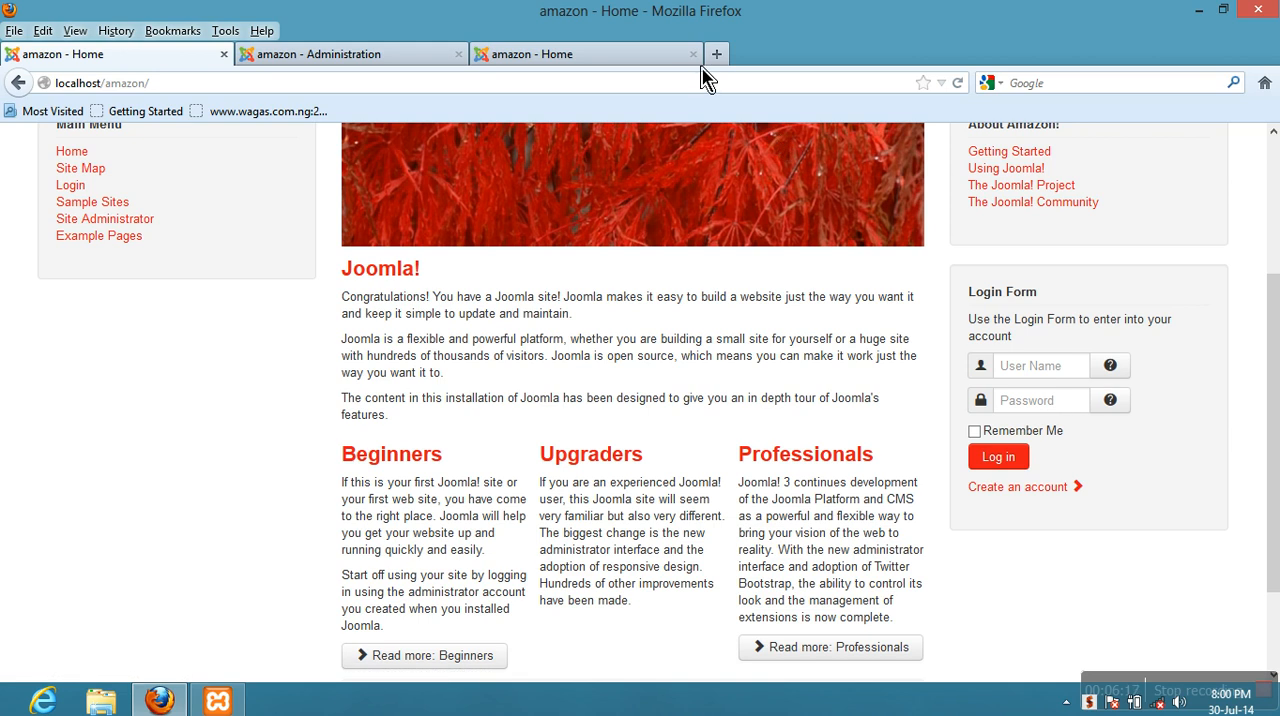
{"action": "left_click", "coordinate": [957, 85]}
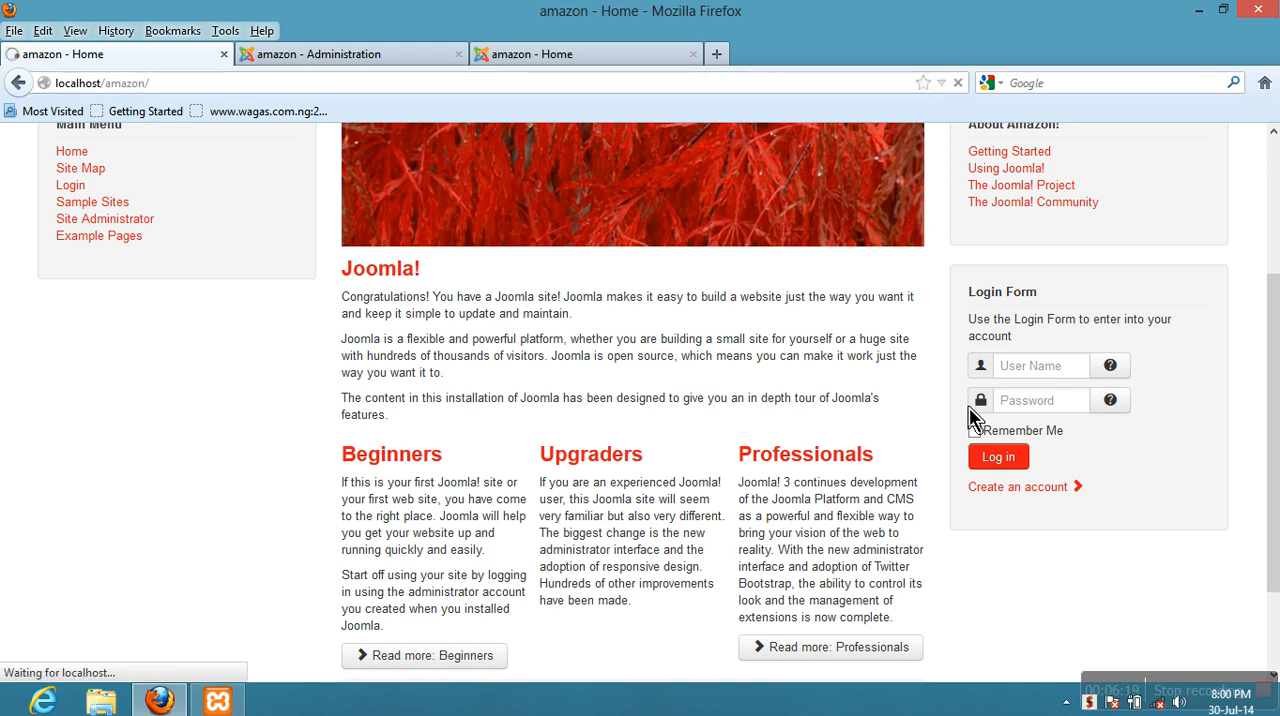
{"action": "scroll", "coordinate": [1024, 576], "scroll_direction": "down", "scroll_amount": 2}
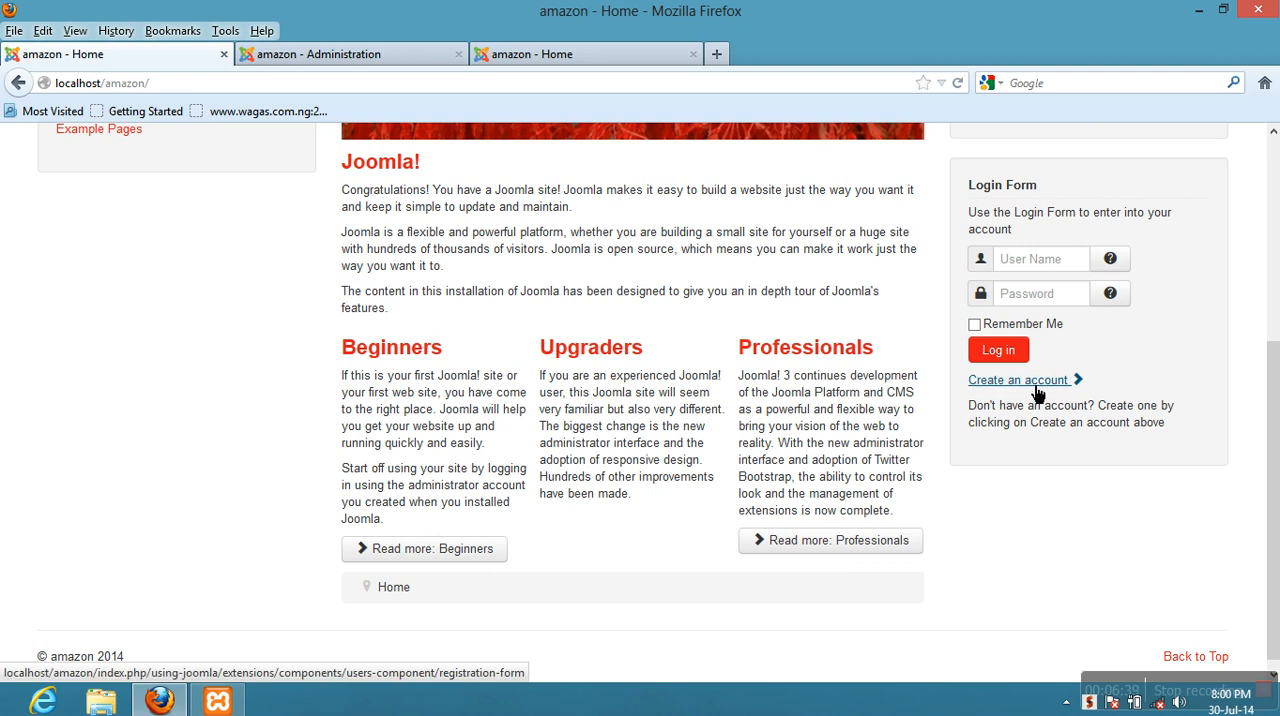
{"action": "scroll", "coordinate": [994, 477], "scroll_direction": "up", "scroll_amount": 5}
{"action": "scroll", "coordinate": [1000, 471], "scroll_direction": "down", "scroll_amount": 5}
{"action": "scroll", "coordinate": [1003, 472], "scroll_direction": "up", "scroll_amount": 5}
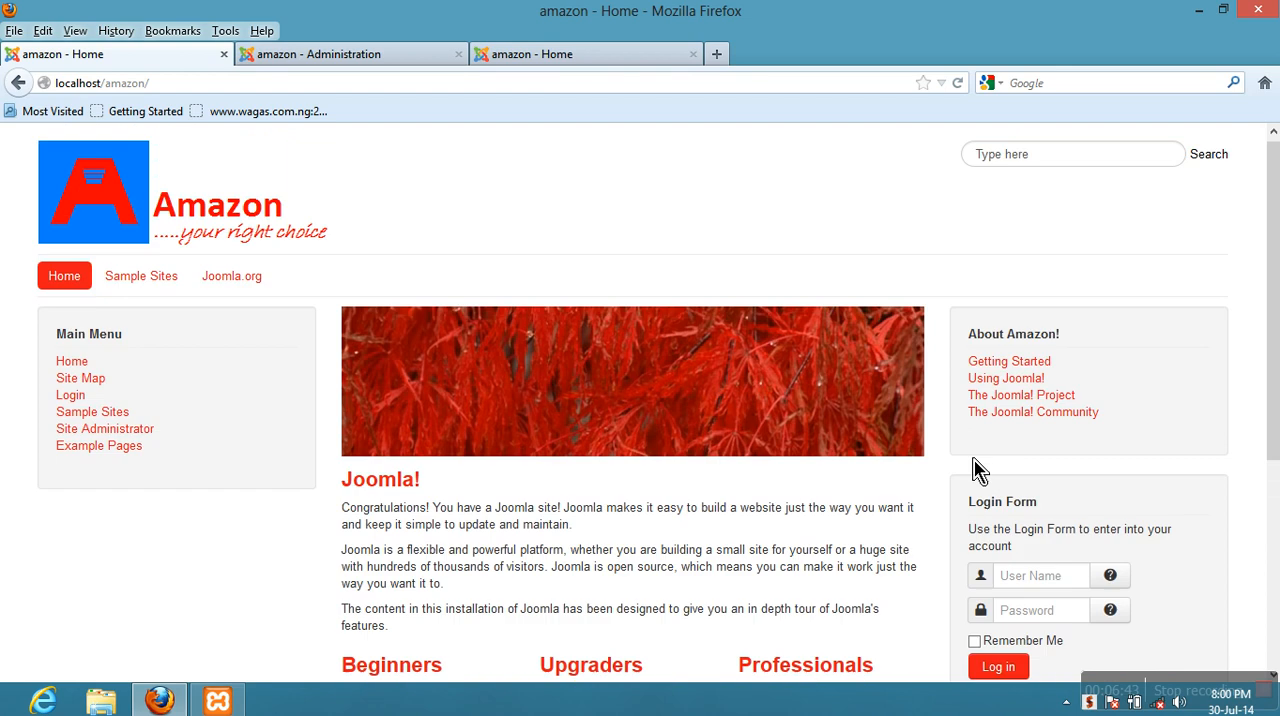
- Return to the Login Form module's Basic Options and examine the Login Redirection Page setting
{"action": "left_click", "coordinate": [310, 57]}
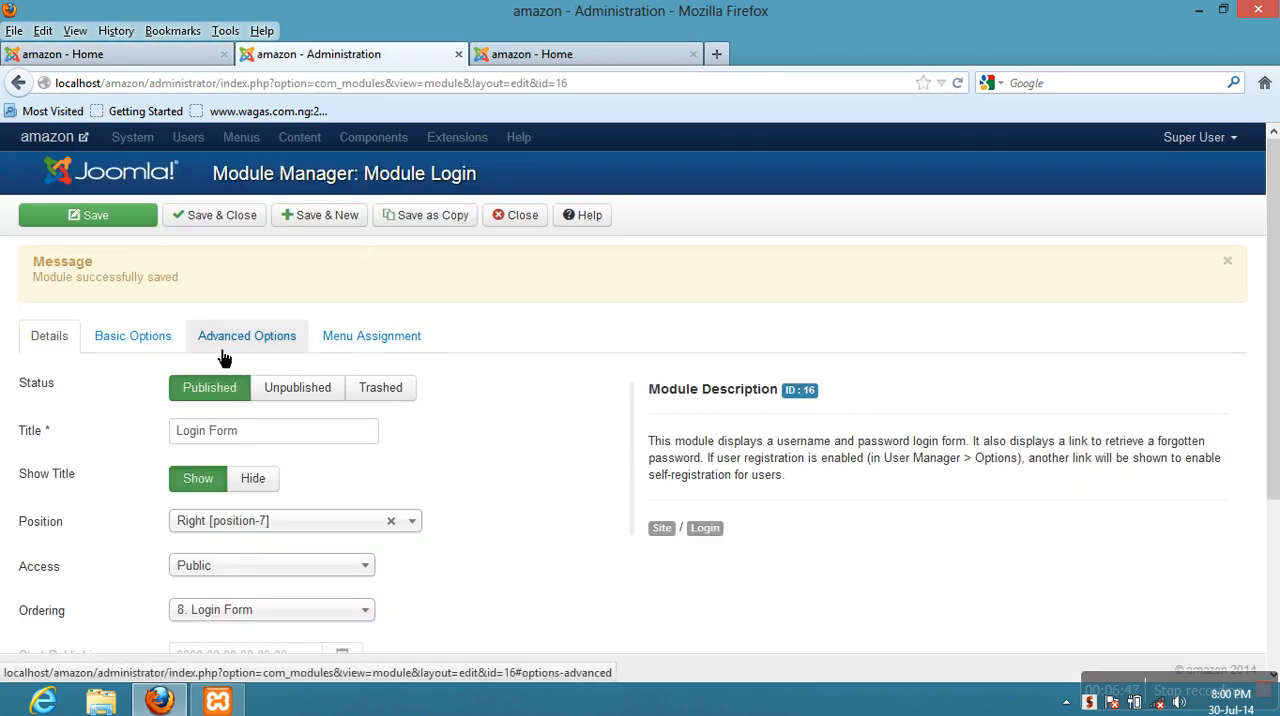
{"action": "left_click", "coordinate": [150, 350]}
{"action": "scroll", "coordinate": [143, 351], "scroll_direction": "down", "scroll_amount": 5}
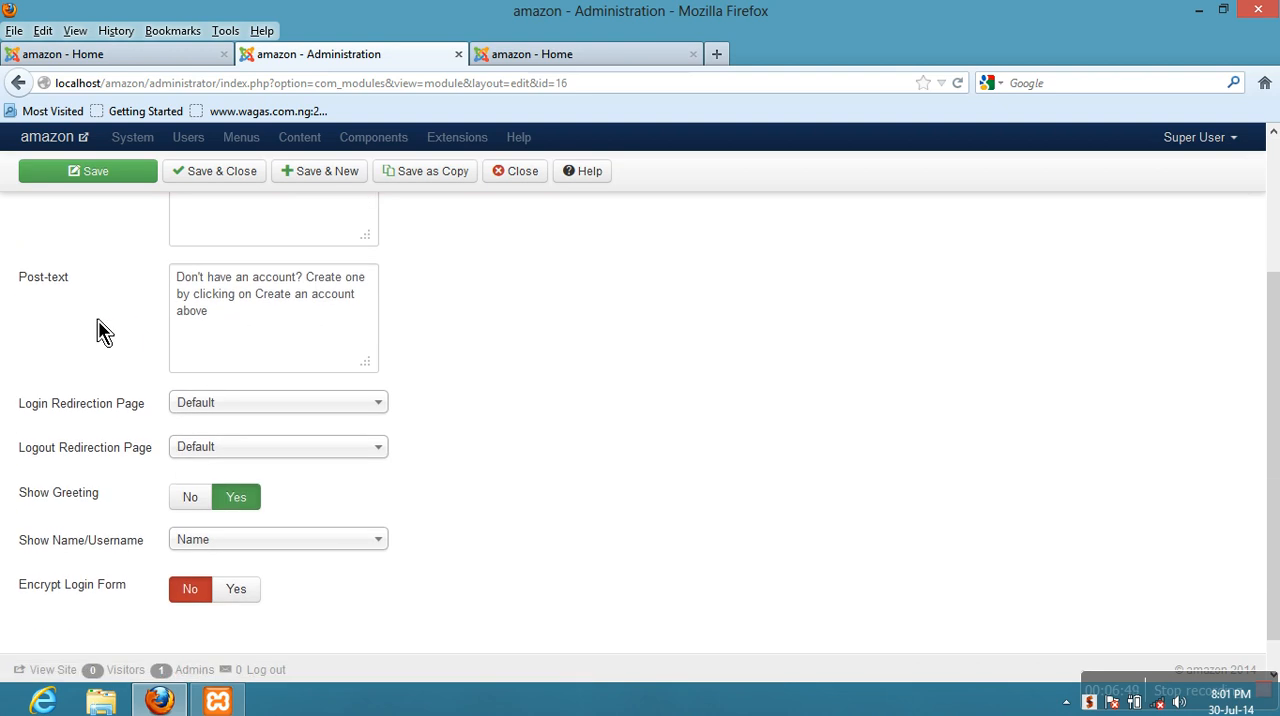
{"action": "scroll", "coordinate": [103, 332], "scroll_direction": "up", "scroll_amount": 3}
{"action": "scroll", "coordinate": [109, 543], "scroll_direction": "down", "scroll_amount": 4}
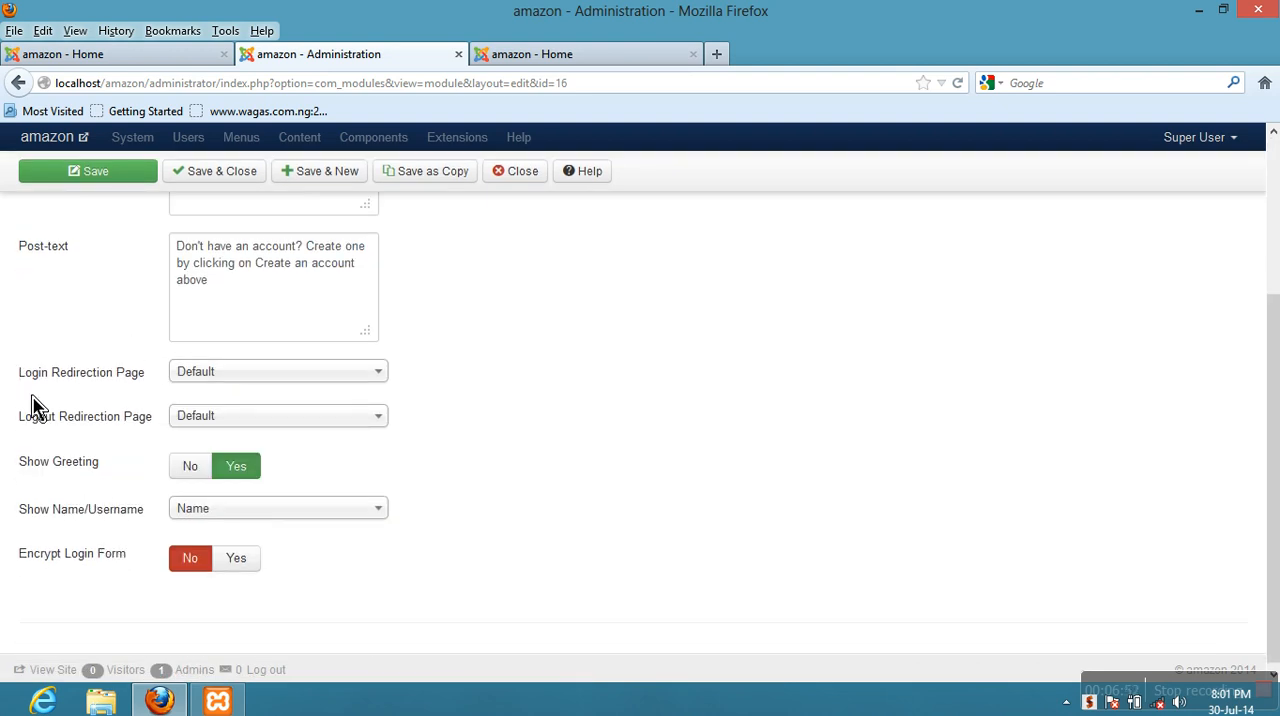
- Look through the menu pages offered for the Login Redirection Page, from the aboutjoomla group down to the usermenu group
{"action": "mouse_move", "coordinate": [66, 383]}
{"action": "left_click", "coordinate": [294, 393]}
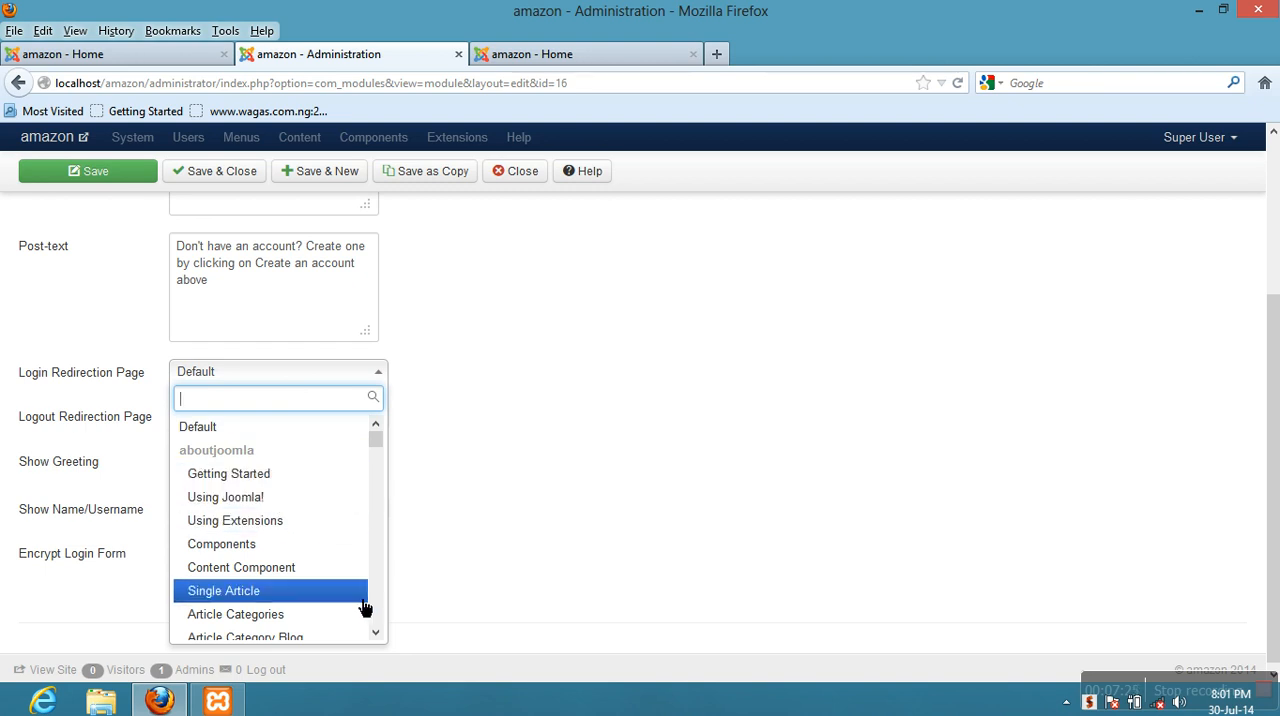
{"action": "scroll", "coordinate": [378, 643], "scroll_direction": "down", "scroll_amount": 4}
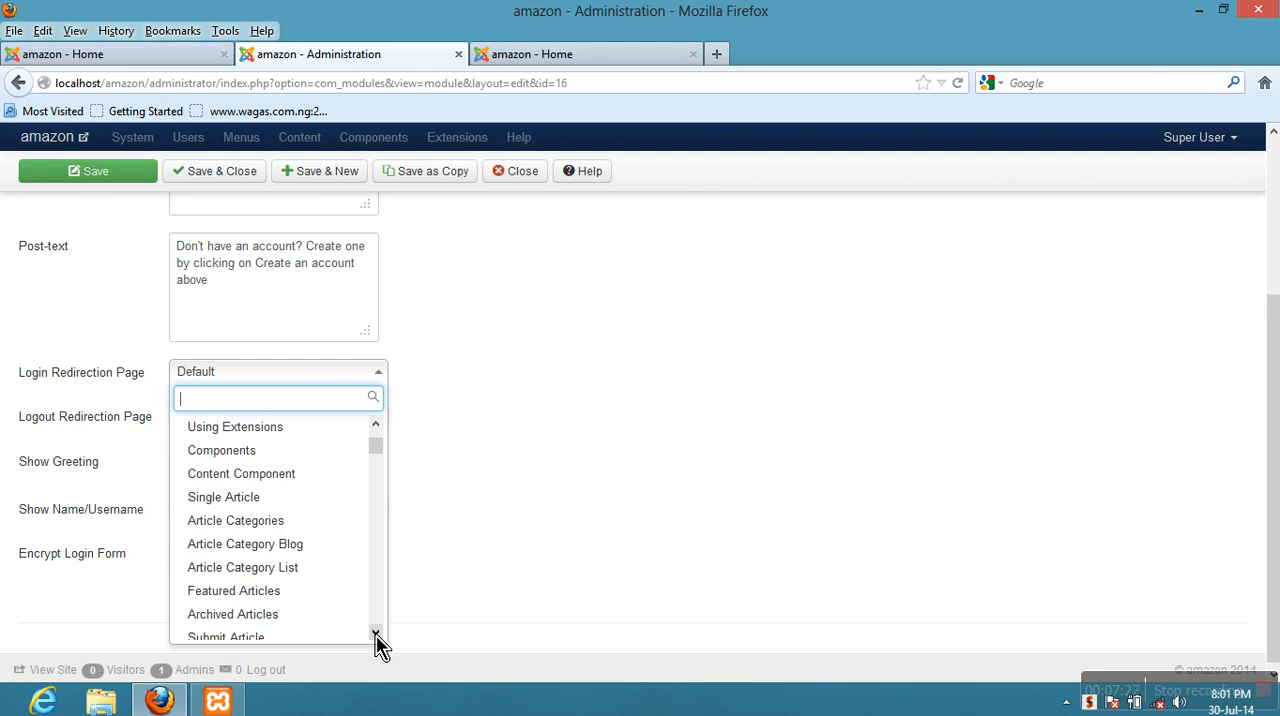
{"action": "scroll", "coordinate": [378, 643], "scroll_direction": "down", "scroll_amount": 2}
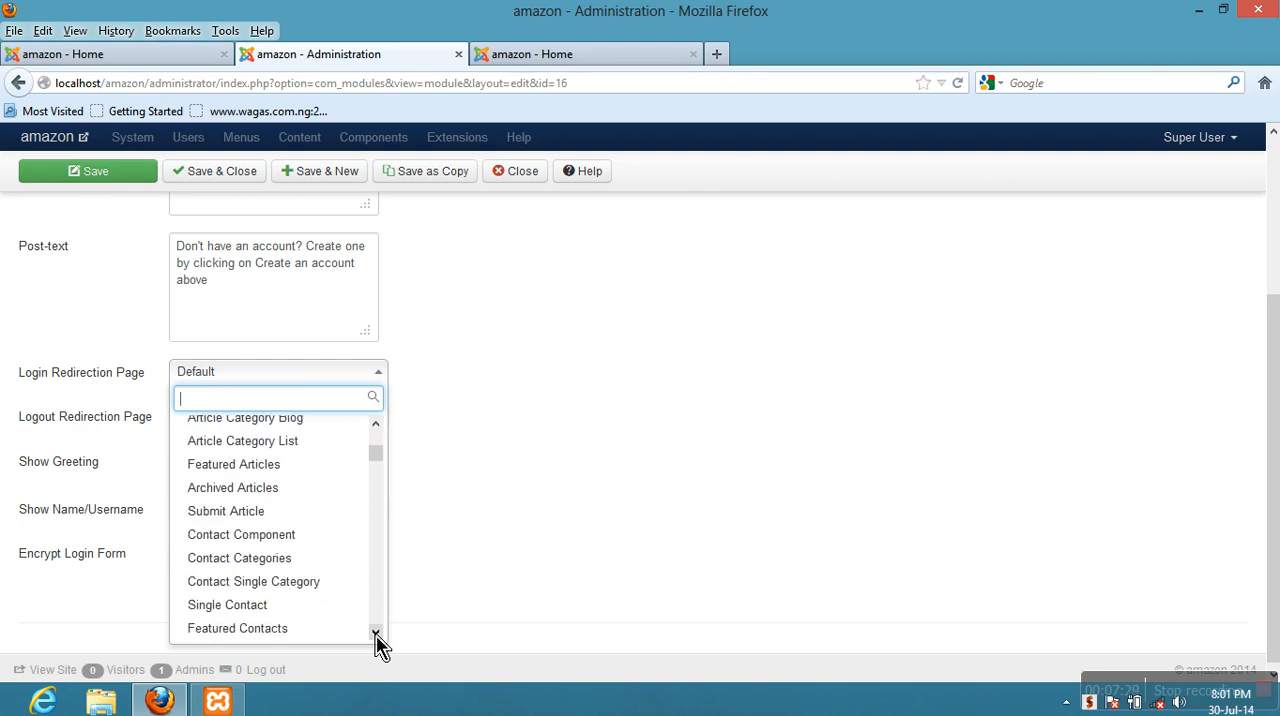
{"action": "scroll", "coordinate": [378, 643], "scroll_direction": "down", "scroll_amount": 2}
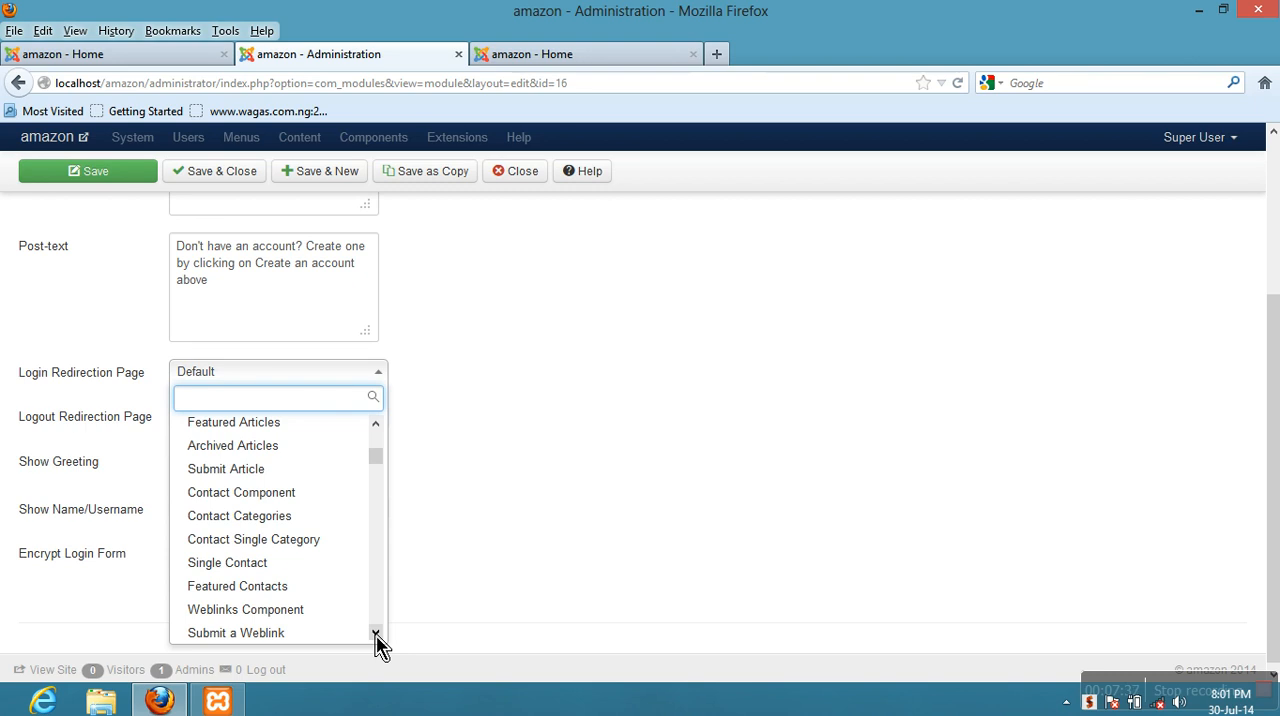
{"action": "scroll", "coordinate": [378, 643], "scroll_direction": "down", "scroll_amount": 5}
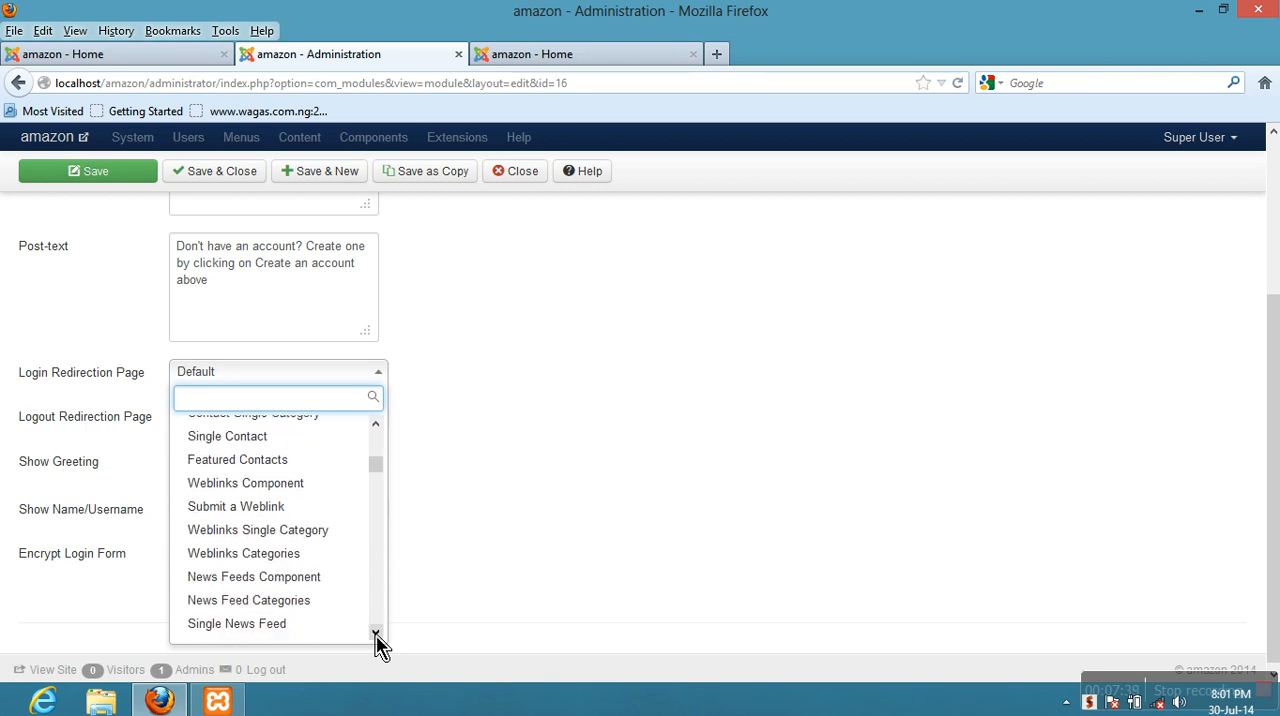
{"action": "scroll", "coordinate": [378, 643], "scroll_direction": "down", "scroll_amount": 2}
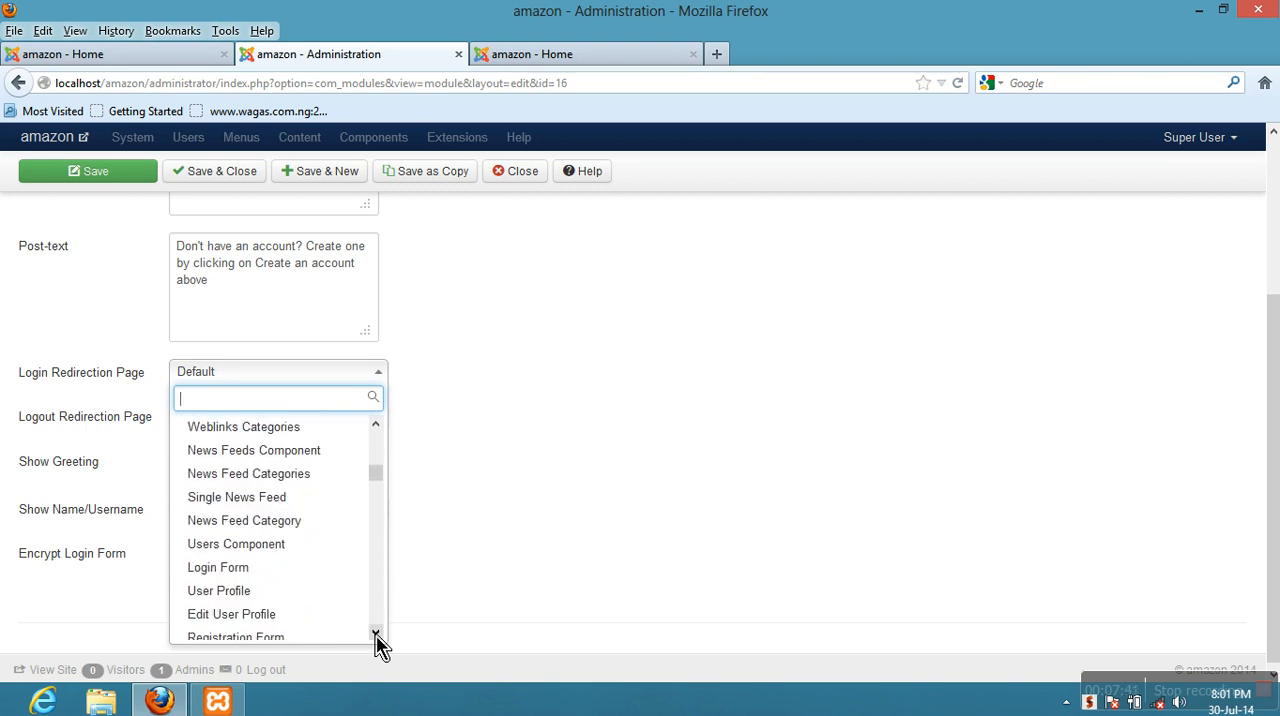
{"action": "scroll", "coordinate": [378, 643], "scroll_direction": "down", "scroll_amount": 1}
{"action": "scroll", "coordinate": [378, 643], "scroll_direction": "down", "scroll_amount": 1}
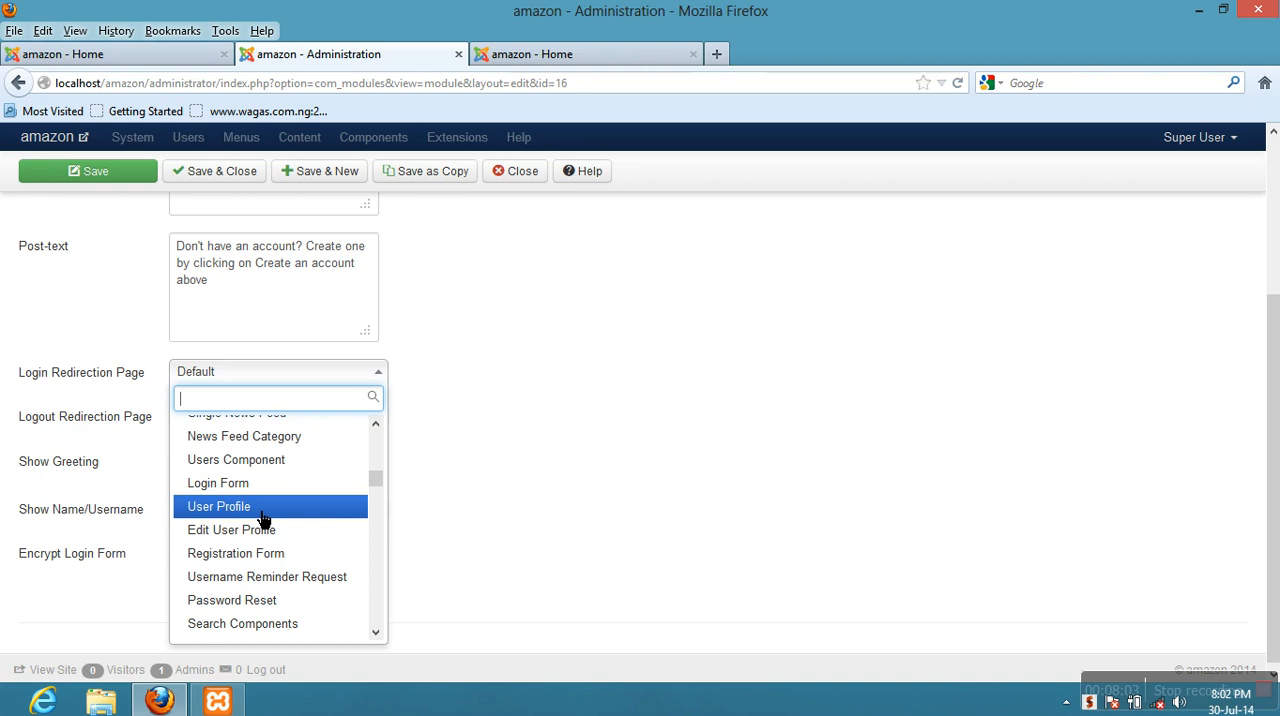
{"action": "left_click", "coordinate": [376, 634]}
{"action": "left_click", "coordinate": [376, 633]}
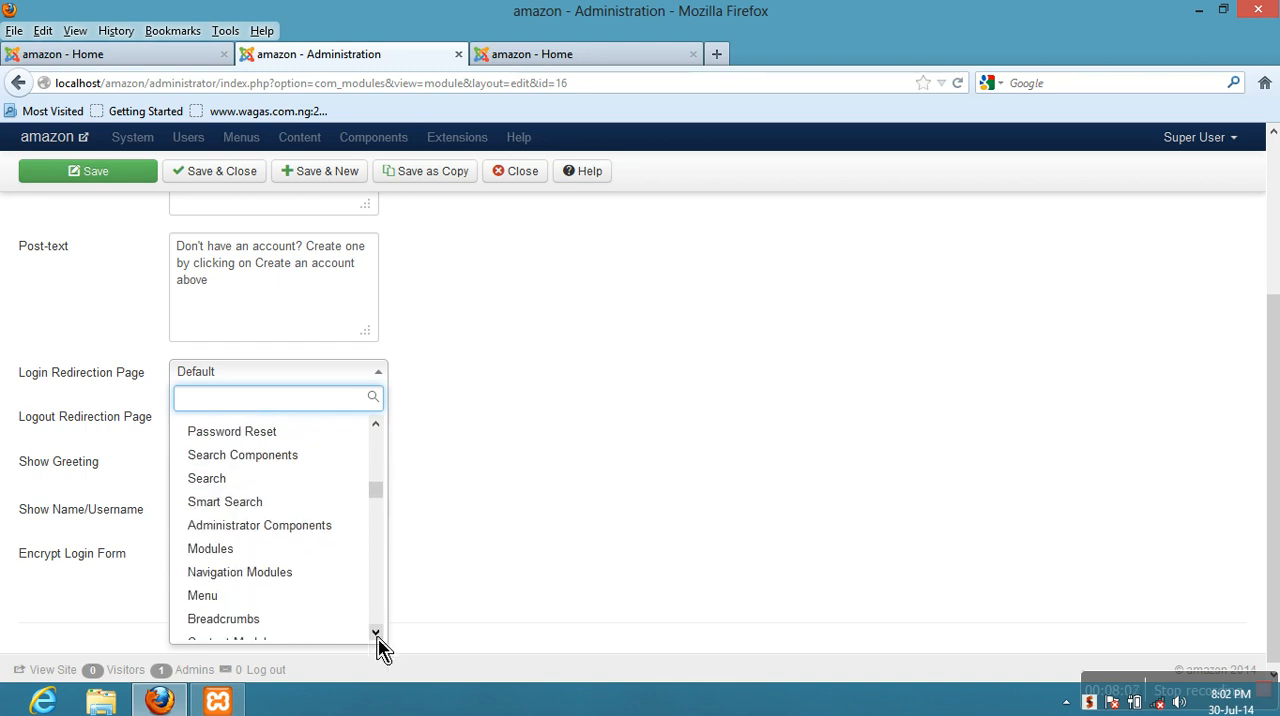
{"action": "left_click", "coordinate": [376, 633]}
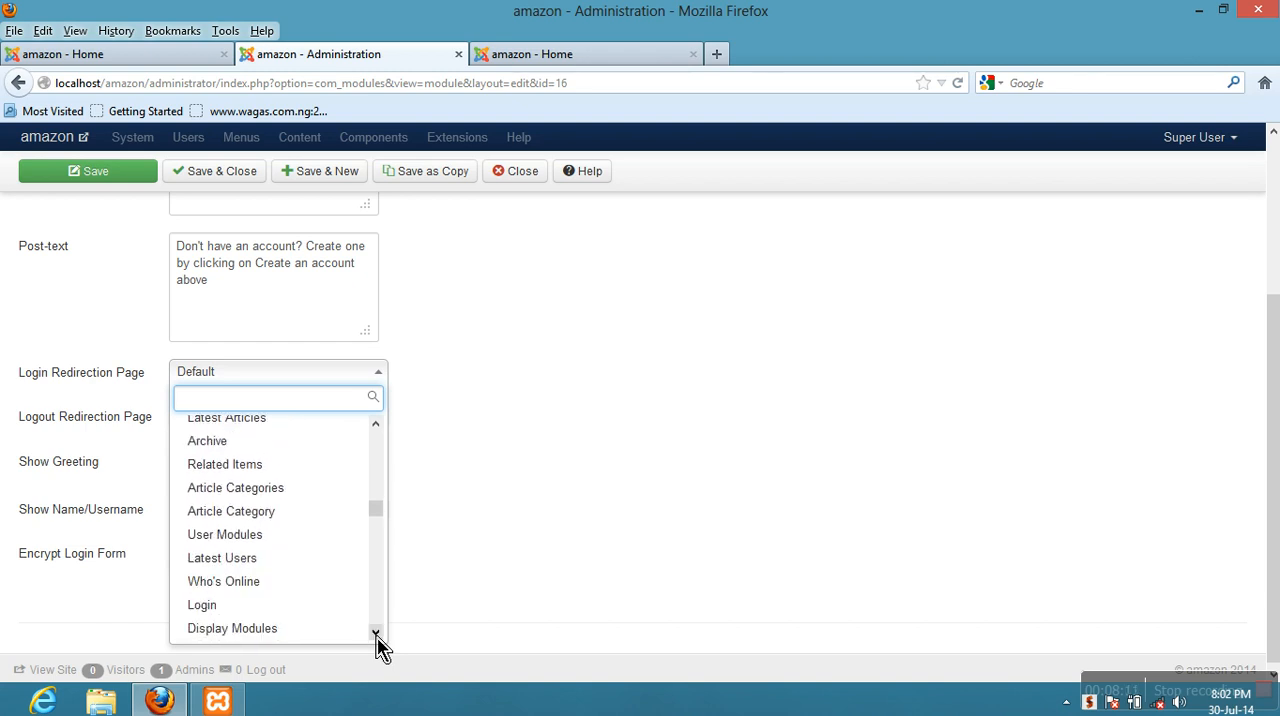
{"action": "left_click", "coordinate": [376, 633]}
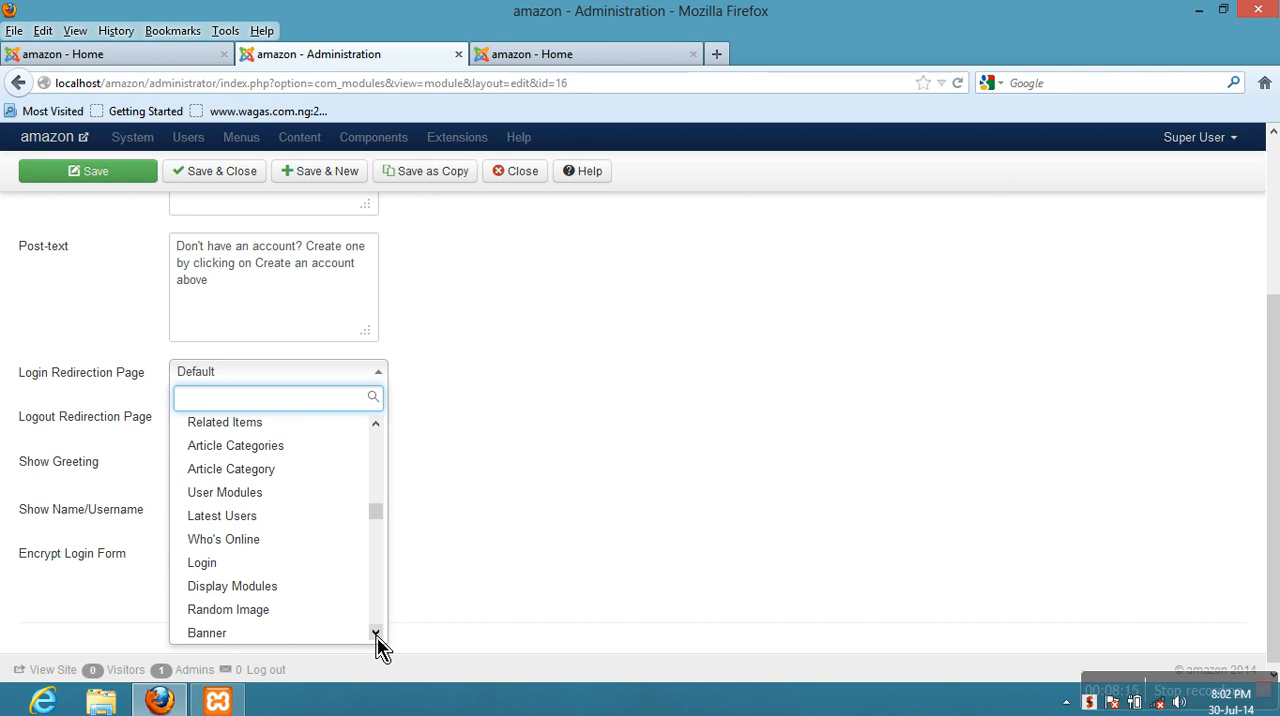
{"action": "left_click", "coordinate": [376, 633]}
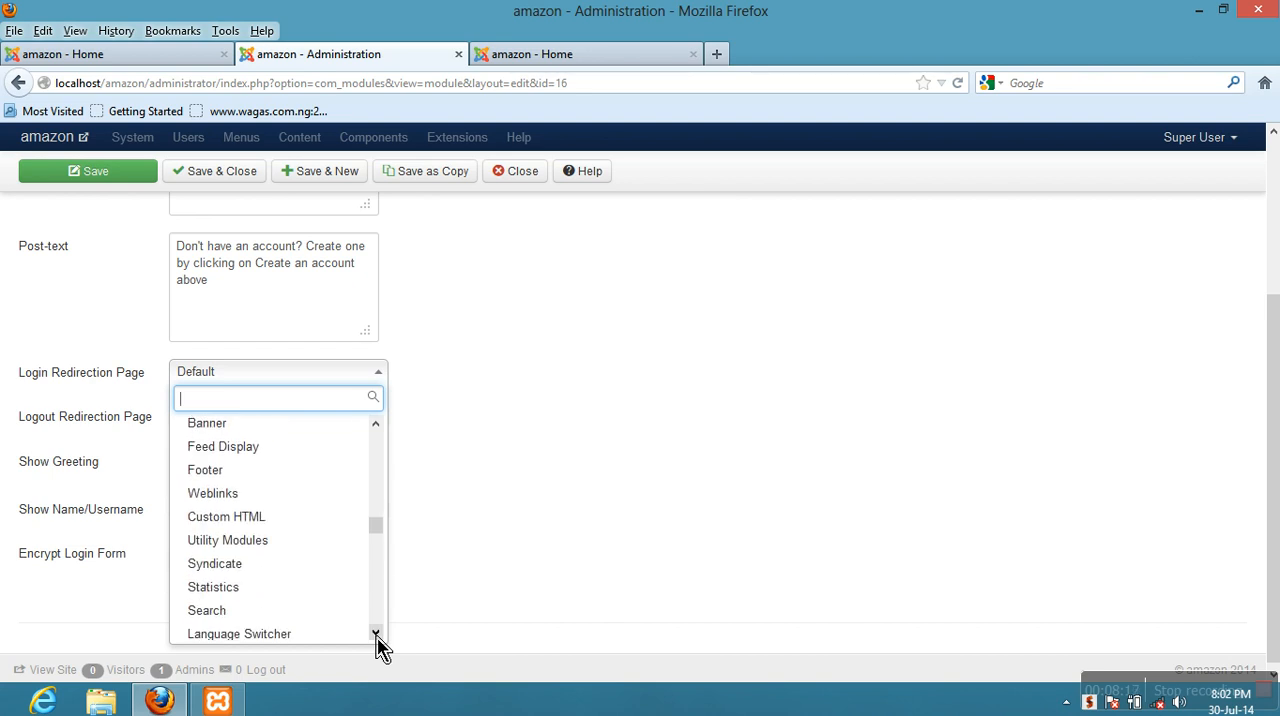
{"action": "left_click_drag", "start_coordinate": [376, 633], "coordinate": [377, 636]}
{"action": "left_click", "coordinate": [376, 634]}
{"action": "left_click", "coordinate": [376, 634]}
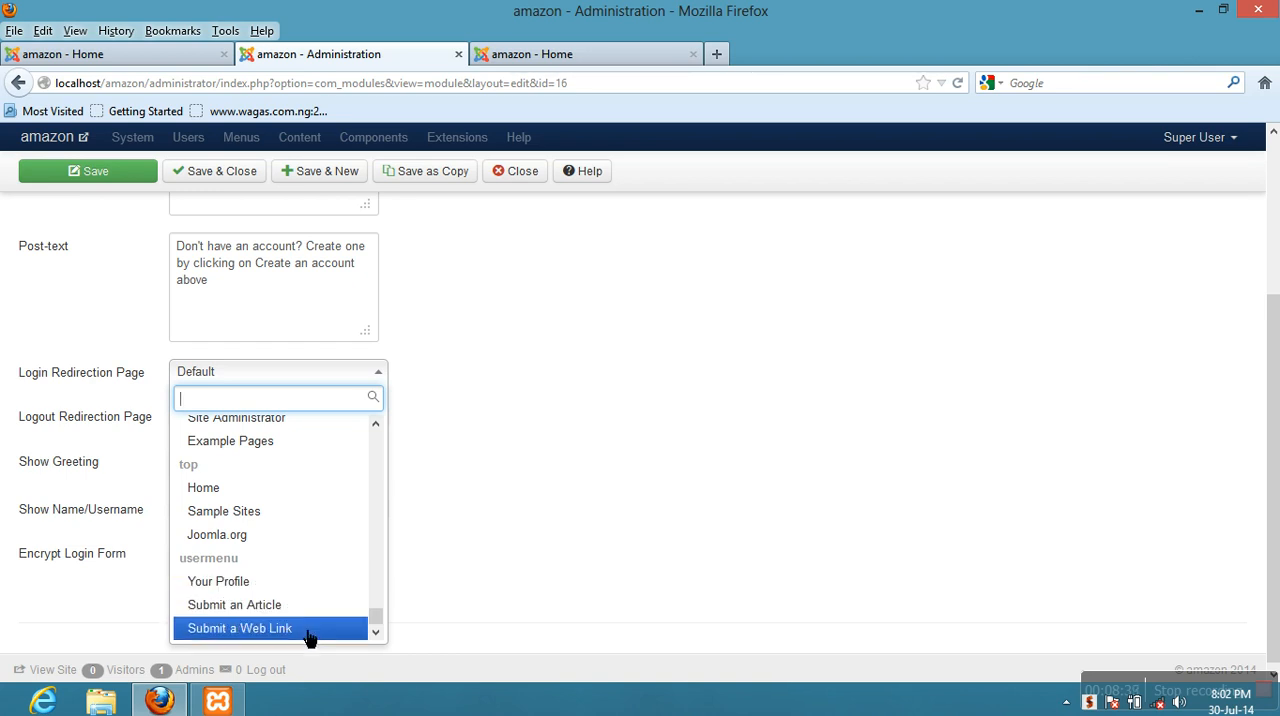
- Set the Login Form module's Login Redirection Page to User Profile from the aboutjoomla menu group
{"action": "left_click", "coordinate": [375, 426]}
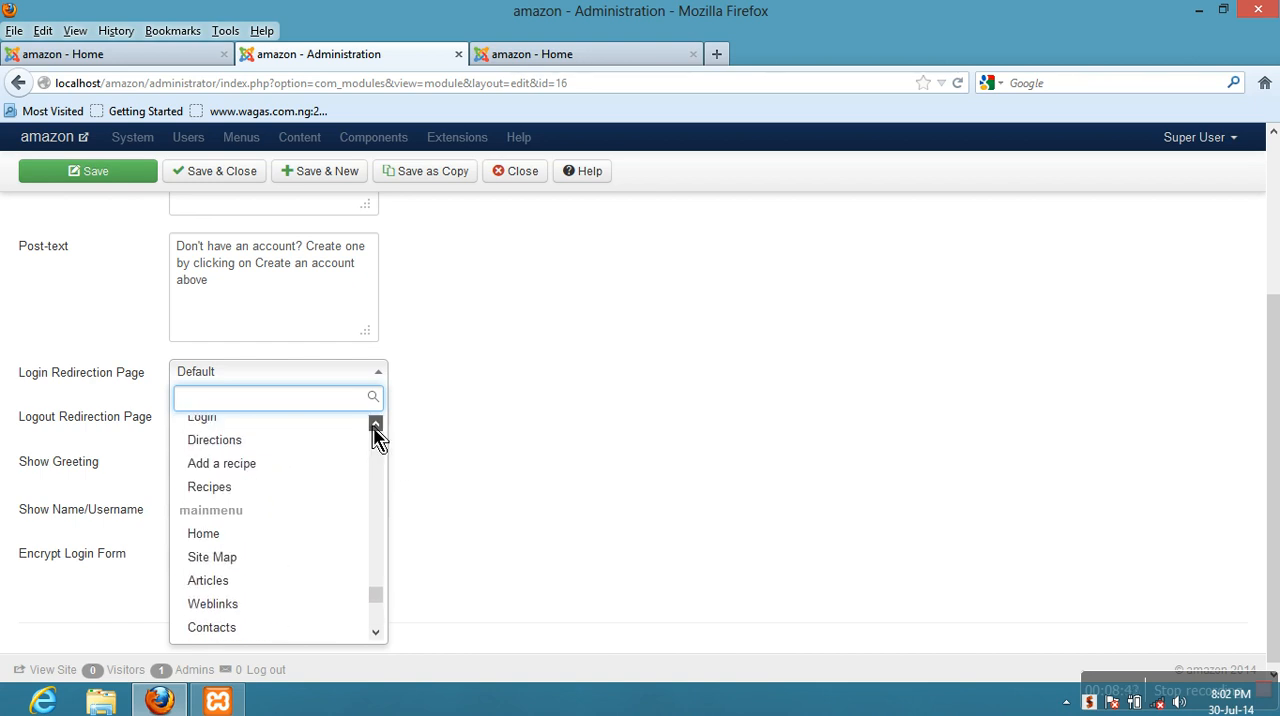
{"action": "left_click", "coordinate": [375, 426]}
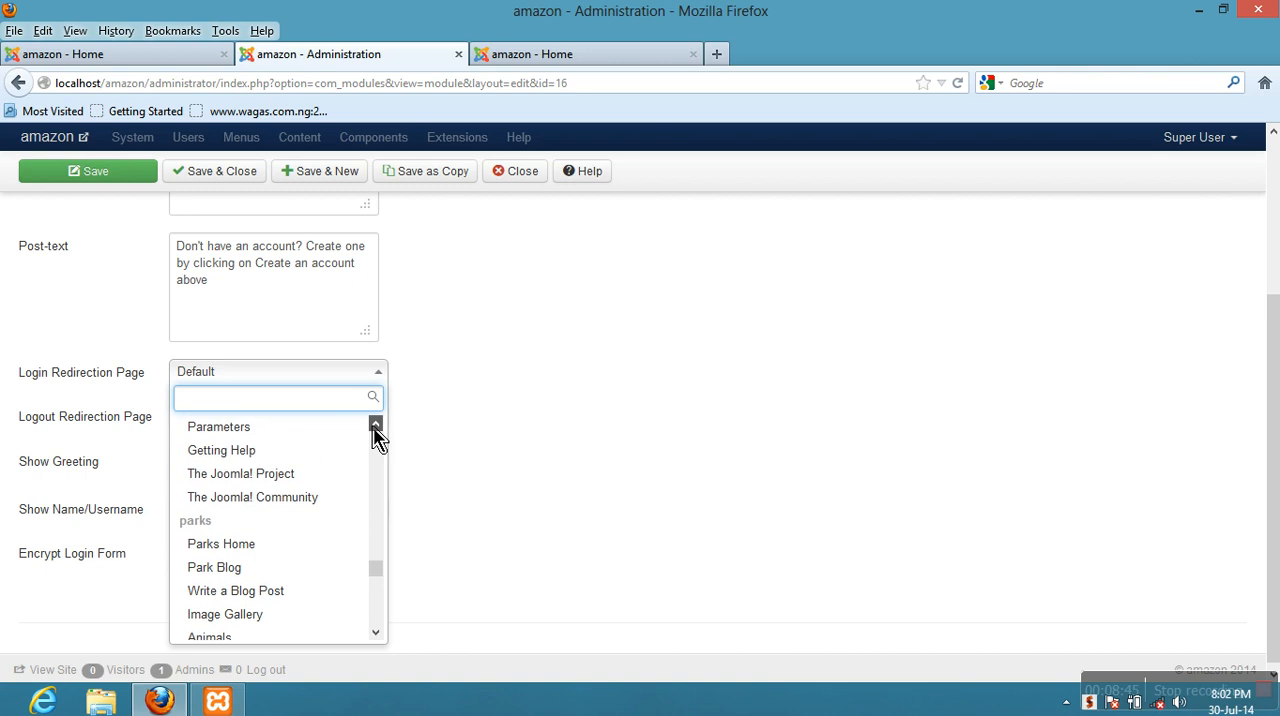
{"action": "left_click", "coordinate": [375, 426]}
{"action": "left_click", "coordinate": [375, 426]}
{"action": "left_click", "coordinate": [375, 426]}
{"action": "left_click", "coordinate": [375, 426]}
{"action": "left_click", "coordinate": [375, 426]}
{"action": "left_click", "coordinate": [375, 426]}
{"action": "left_click", "coordinate": [375, 426]}
{"action": "left_click", "coordinate": [375, 426]}
{"action": "left_click", "coordinate": [375, 428]}
{"action": "left_click", "coordinate": [375, 428]}
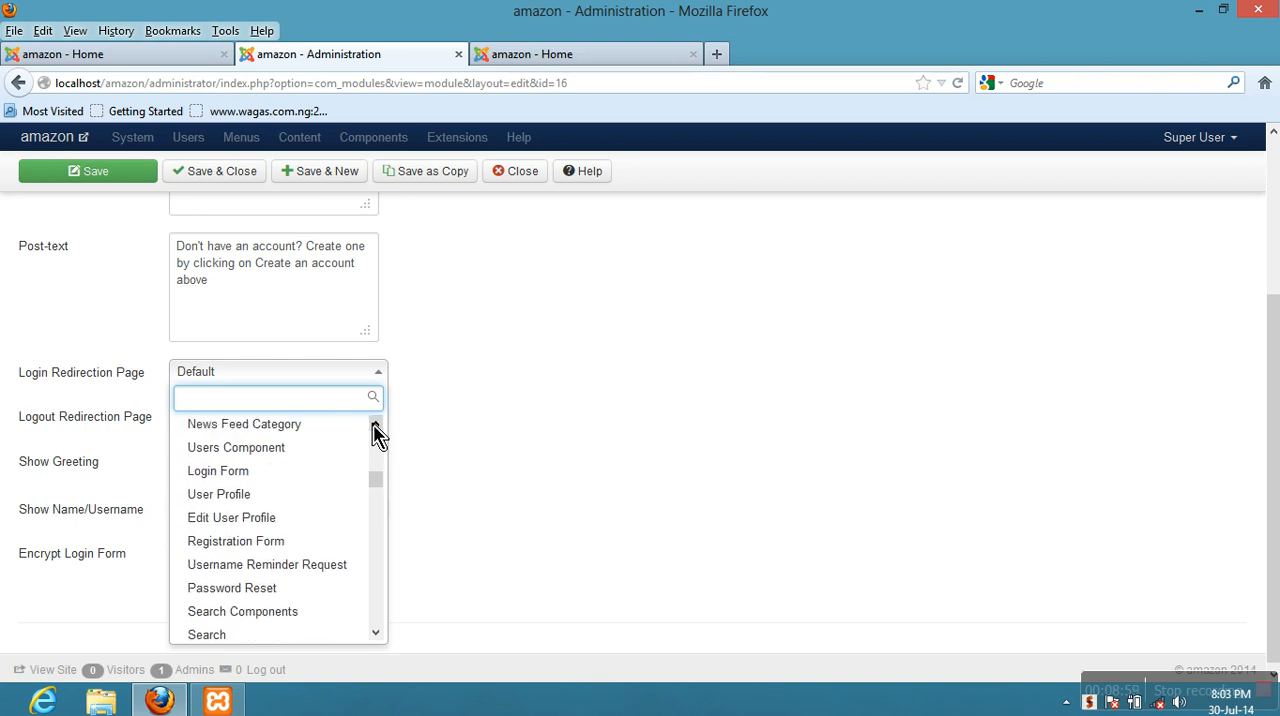
{"action": "left_click", "coordinate": [271, 511]}
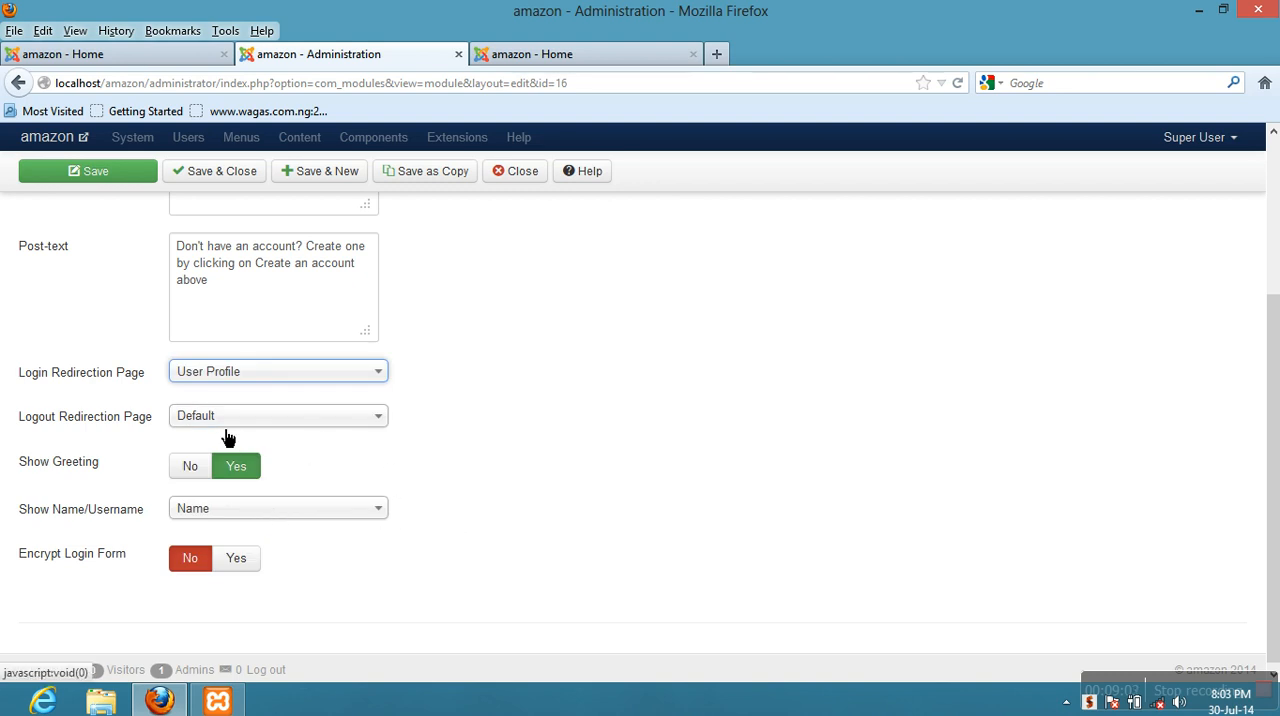
{"action": "mouse_move", "coordinate": [57, 380]}
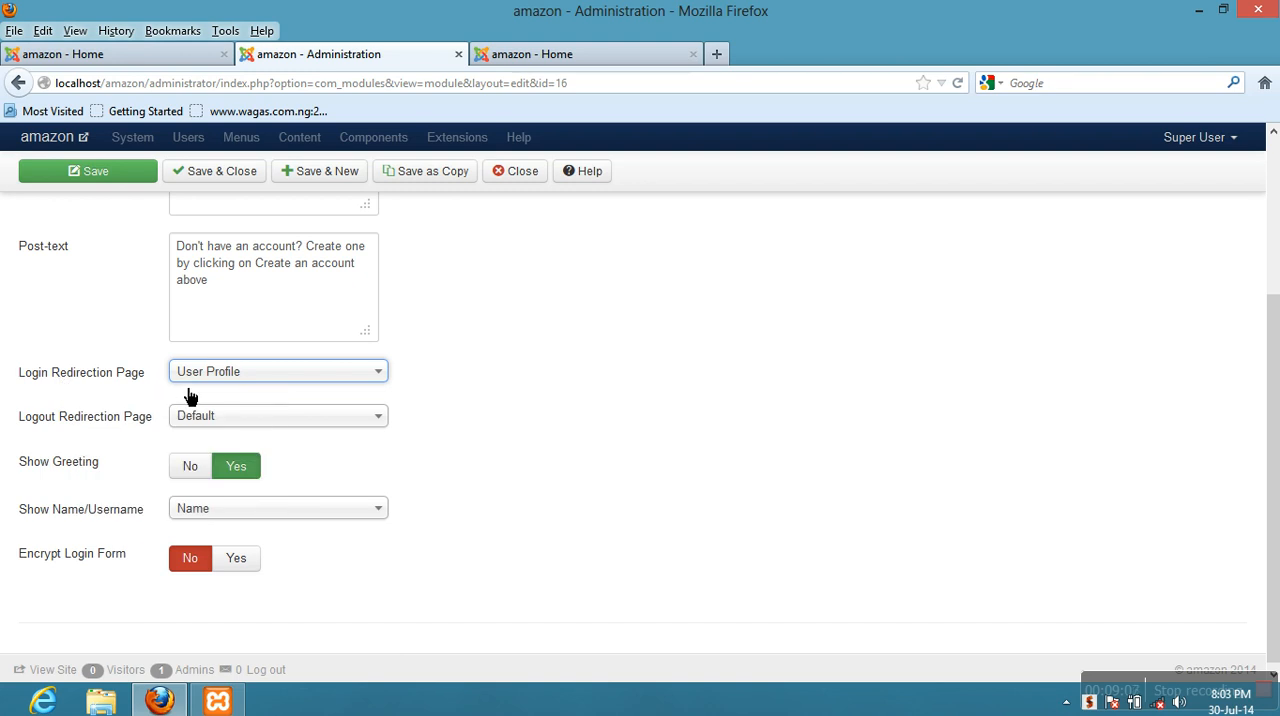
- Set the Logout Redirection Page to Home from the mainmenu group
{"action": "mouse_move", "coordinate": [45, 425]}
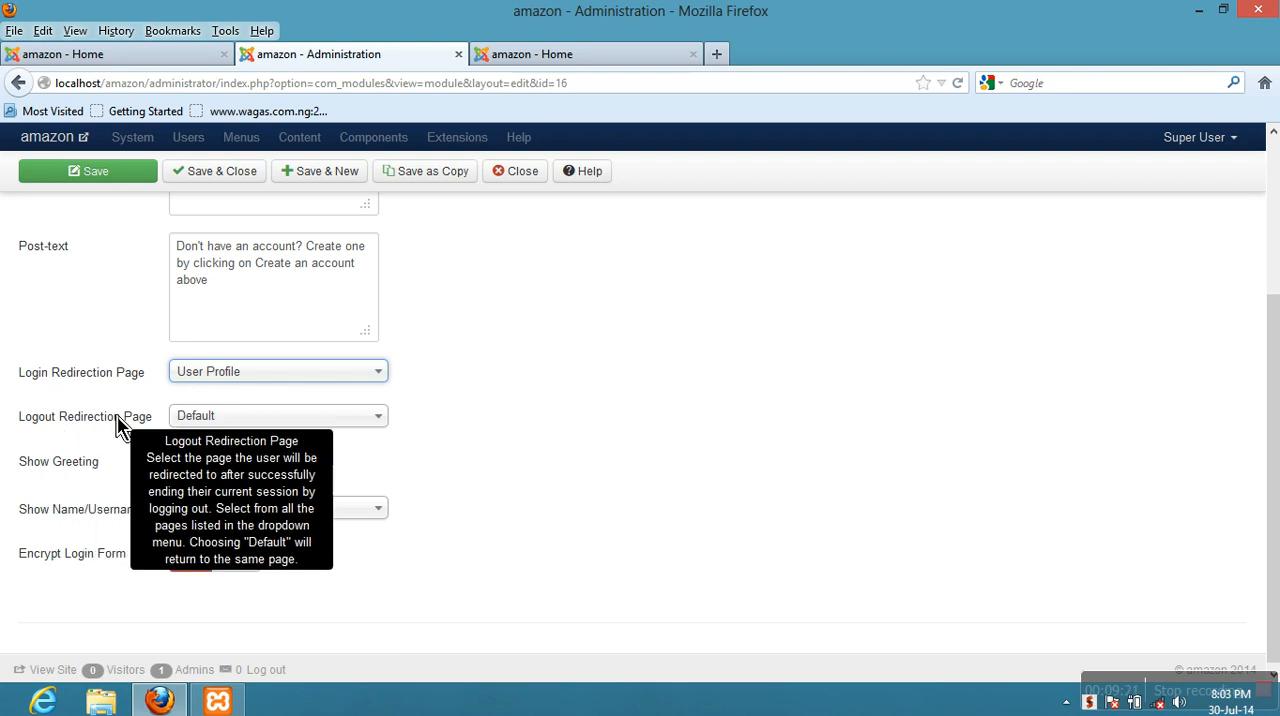
{"action": "left_click", "coordinate": [229, 429]}
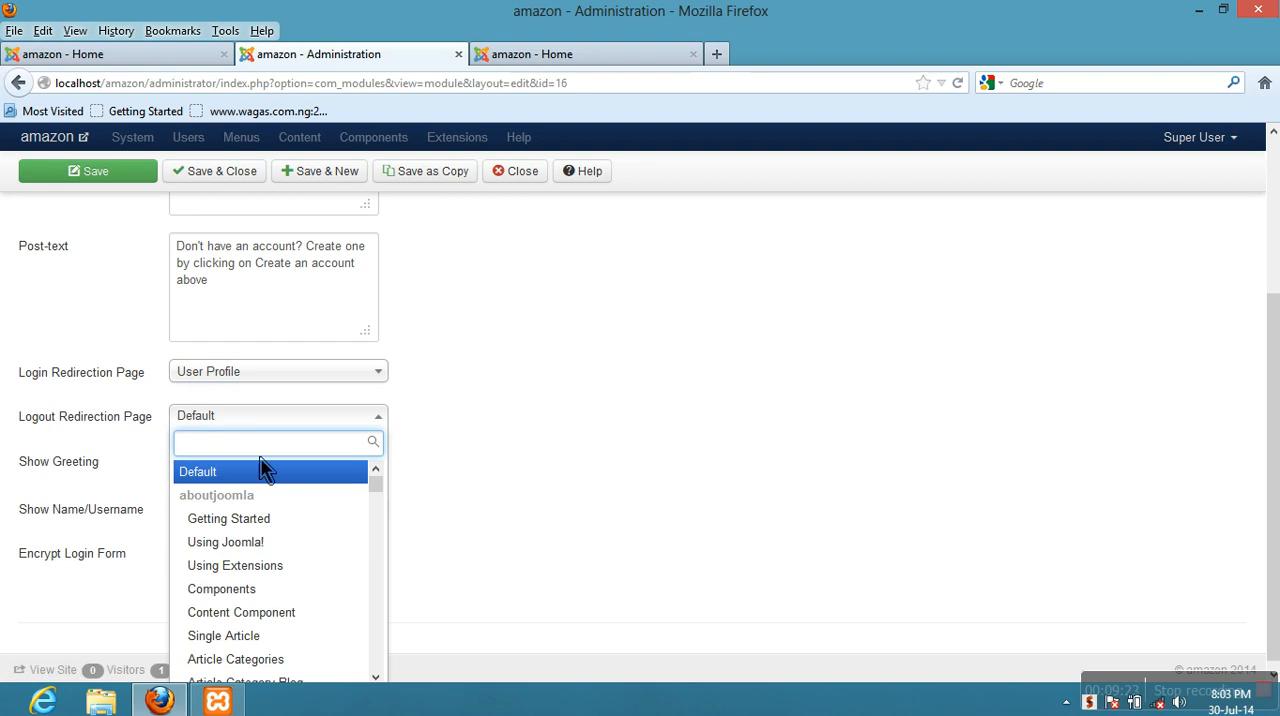
{"action": "scroll", "coordinate": [372, 567], "scroll_direction": "down", "scroll_amount": 3}
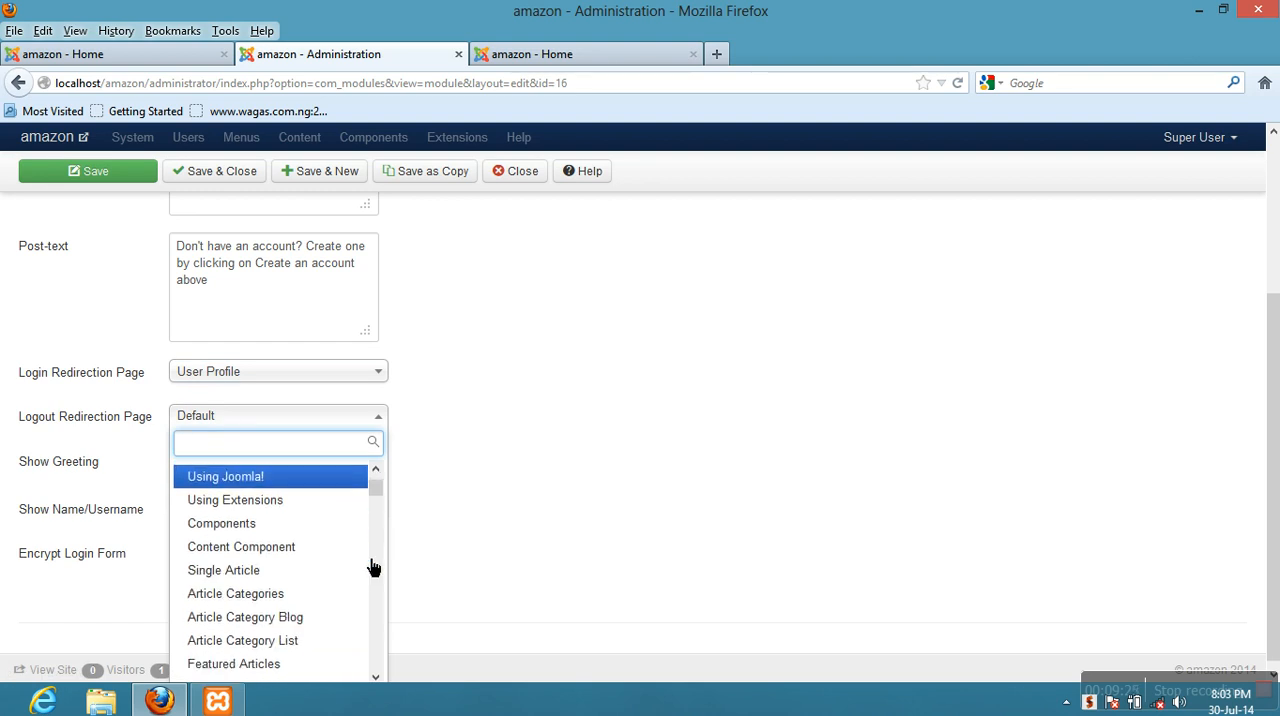
{"action": "scroll", "coordinate": [372, 567], "scroll_direction": "down", "scroll_amount": 4}
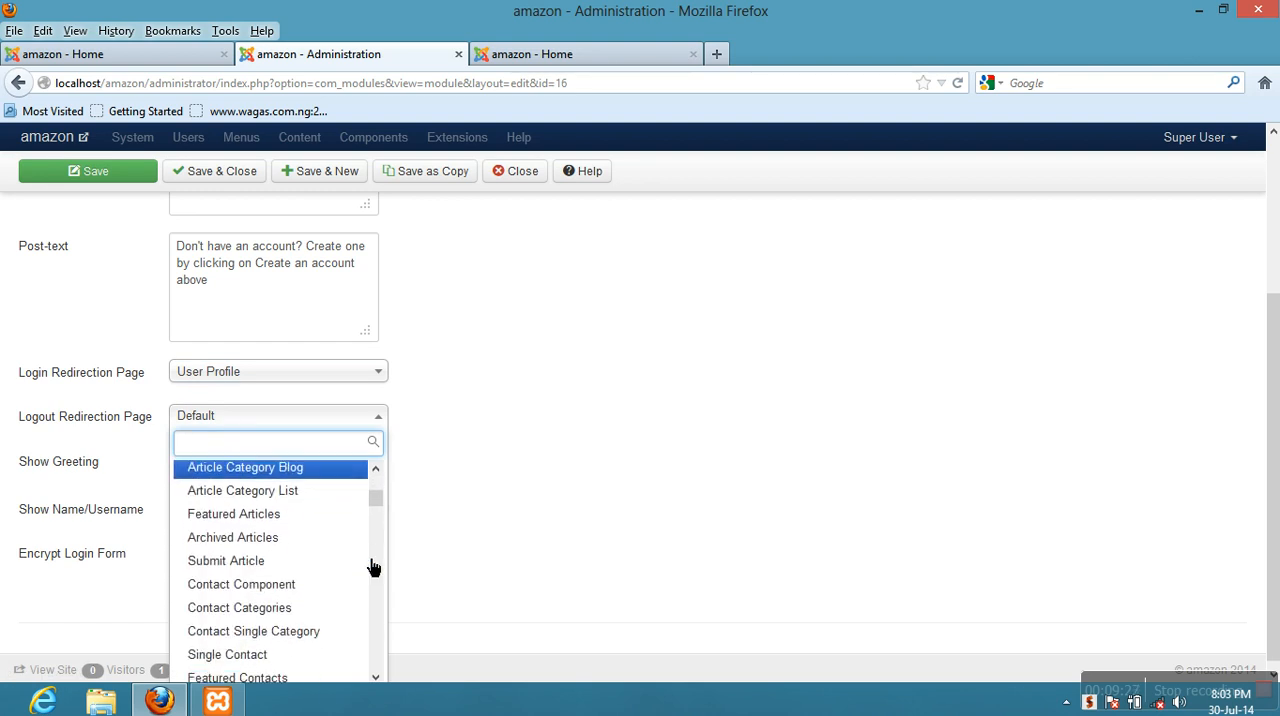
{"action": "scroll", "coordinate": [372, 567], "scroll_direction": "down", "scroll_amount": 3}
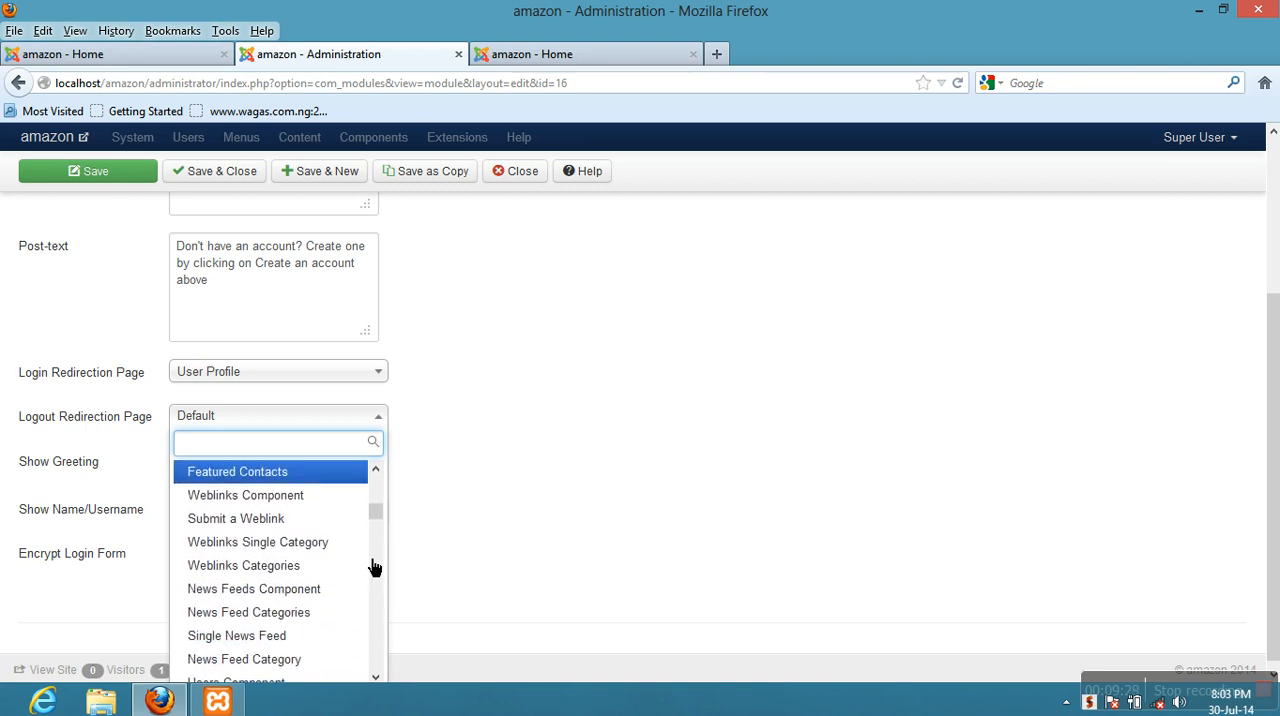
{"action": "scroll", "coordinate": [372, 567], "scroll_direction": "down", "scroll_amount": 1}
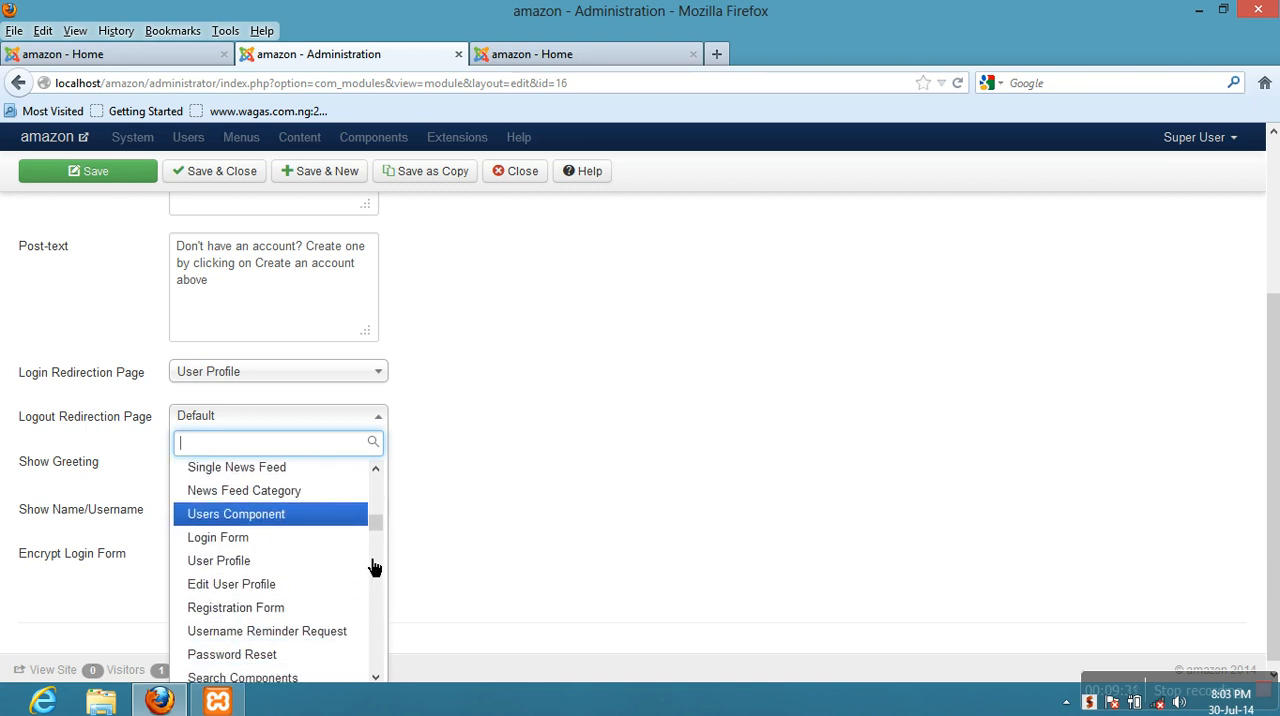
{"action": "scroll", "coordinate": [372, 567], "scroll_direction": "down", "scroll_amount": 4}
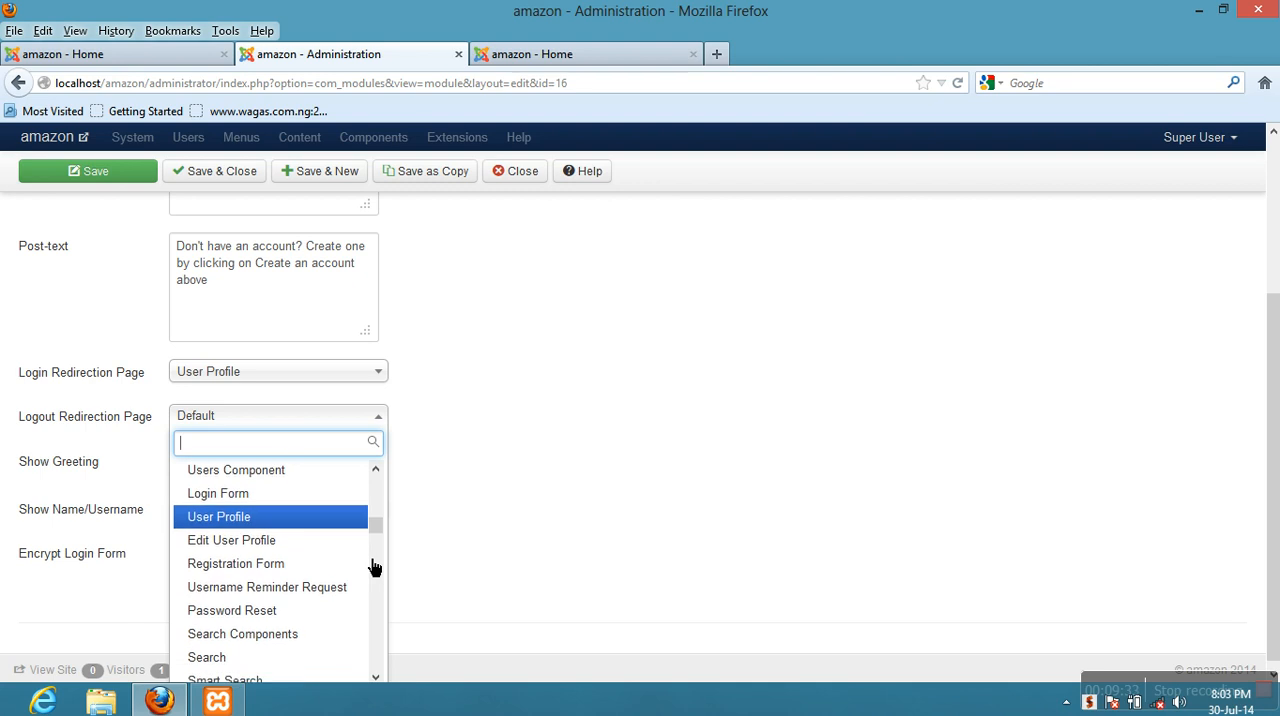
{"action": "scroll", "coordinate": [372, 567], "scroll_direction": "down", "scroll_amount": 5}
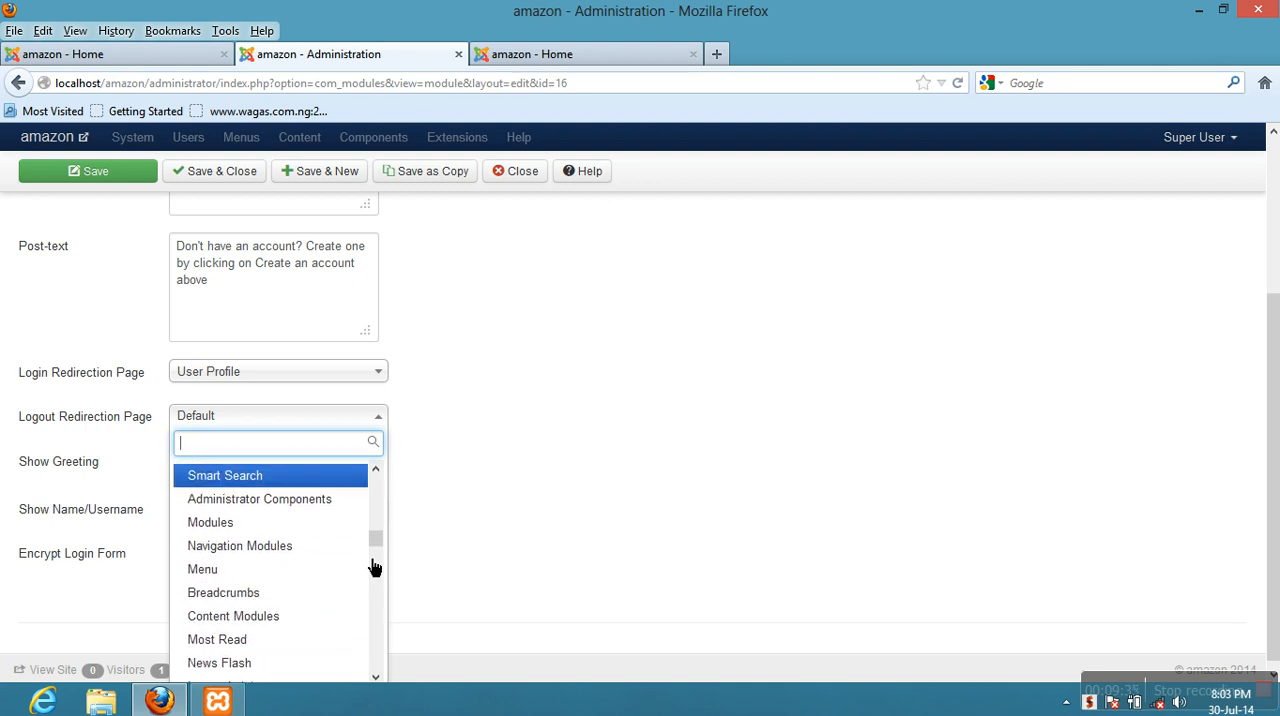
{"action": "scroll", "coordinate": [372, 567], "scroll_direction": "down", "scroll_amount": 4}
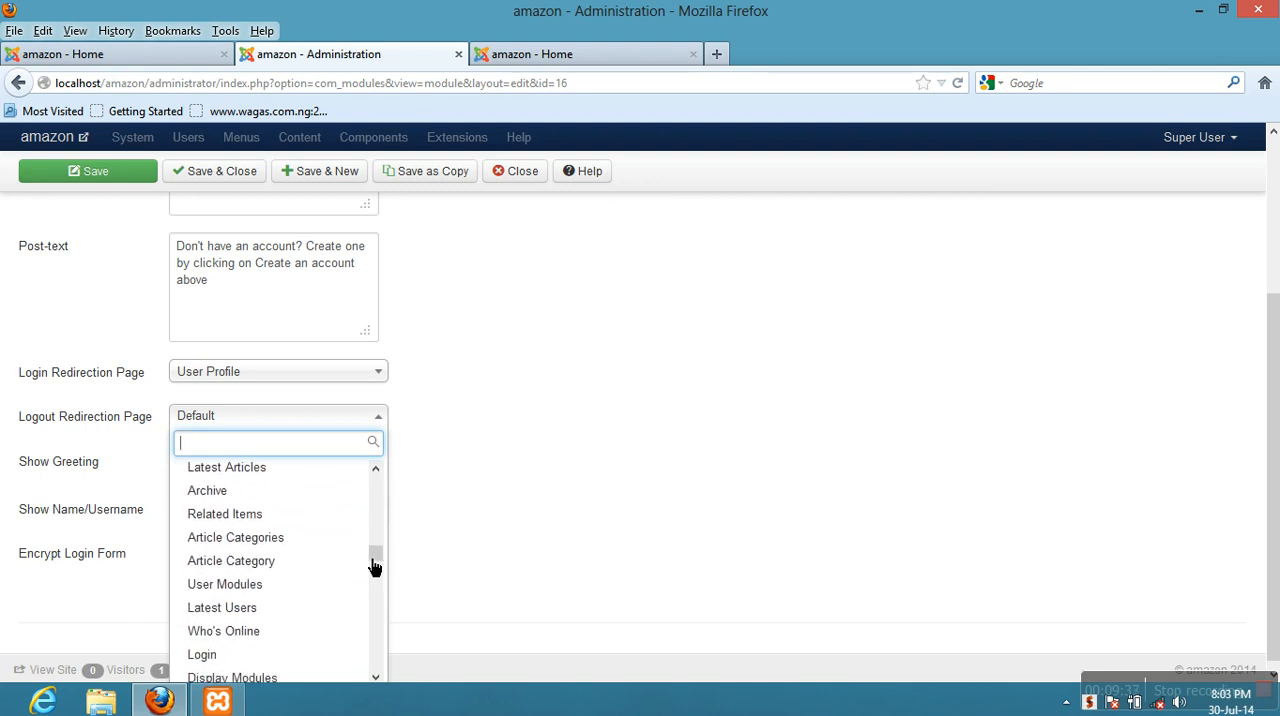
{"action": "scroll", "coordinate": [372, 567], "scroll_direction": "down", "scroll_amount": 4}
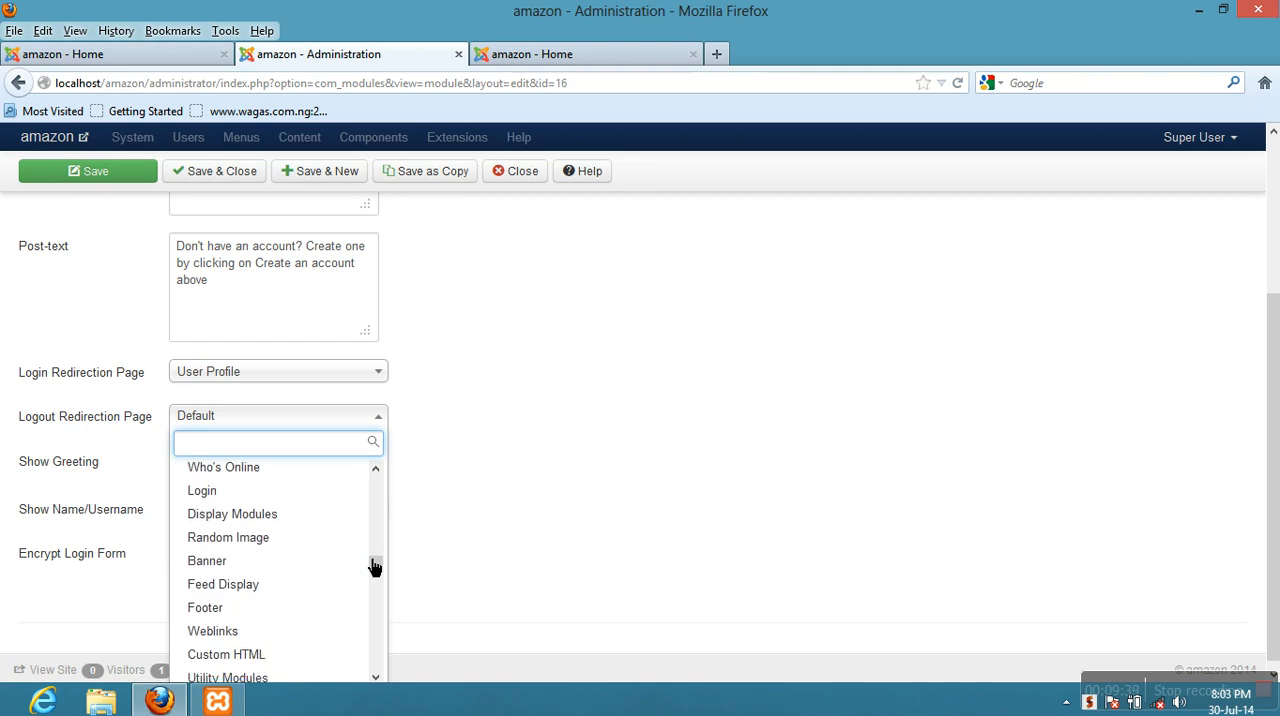
{"action": "scroll", "coordinate": [372, 567], "scroll_direction": "down", "scroll_amount": 4}
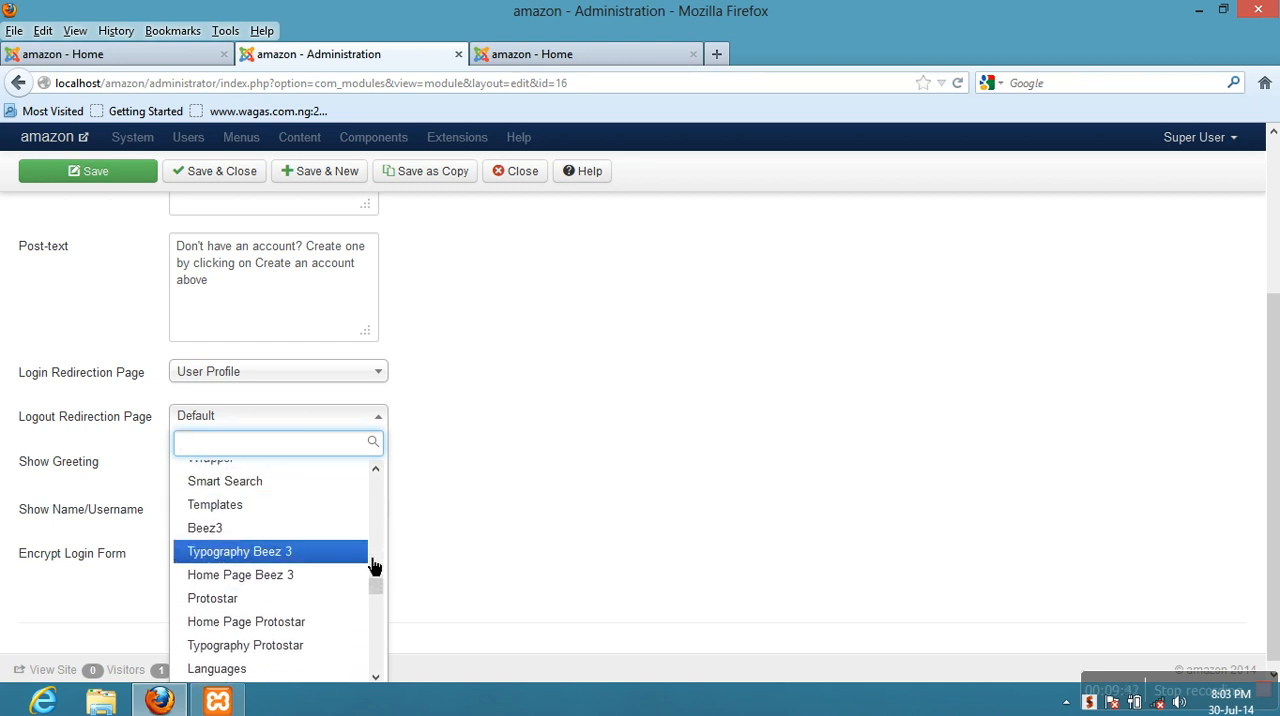
{"action": "scroll", "coordinate": [350, 570], "scroll_direction": "down", "scroll_amount": 1}
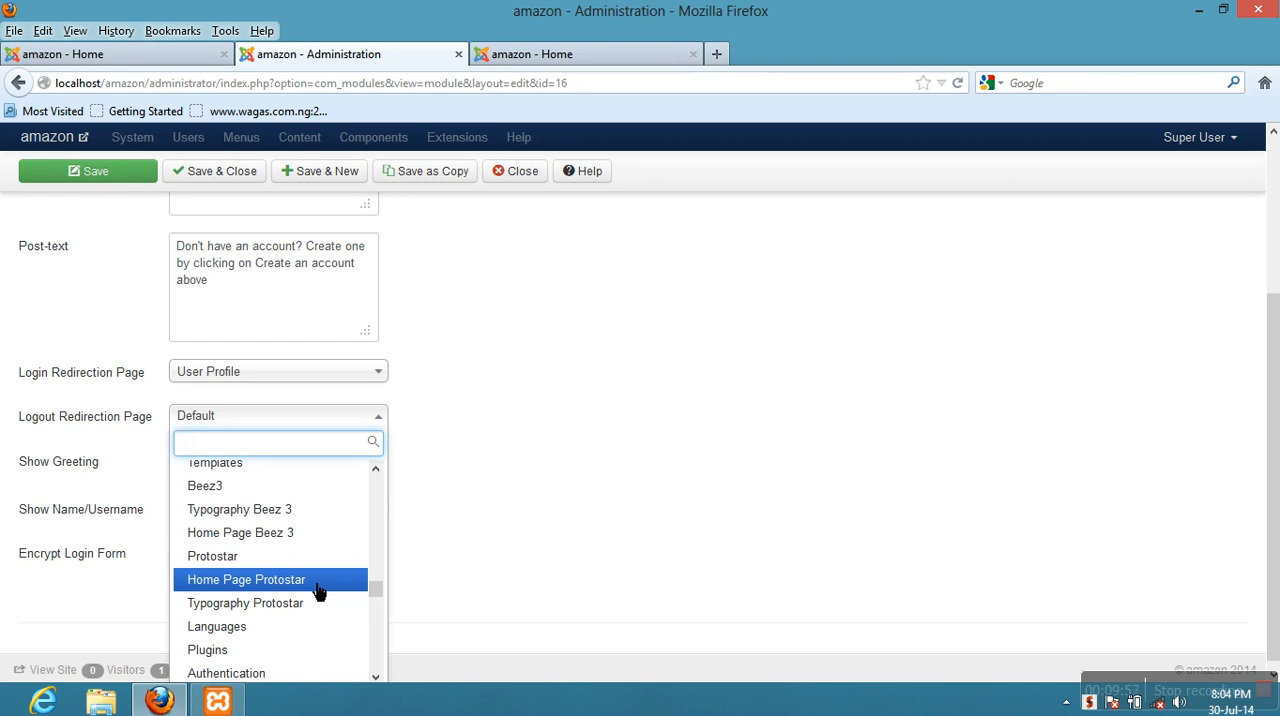
{"action": "scroll", "coordinate": [318, 590], "scroll_direction": "down", "scroll_amount": 3}
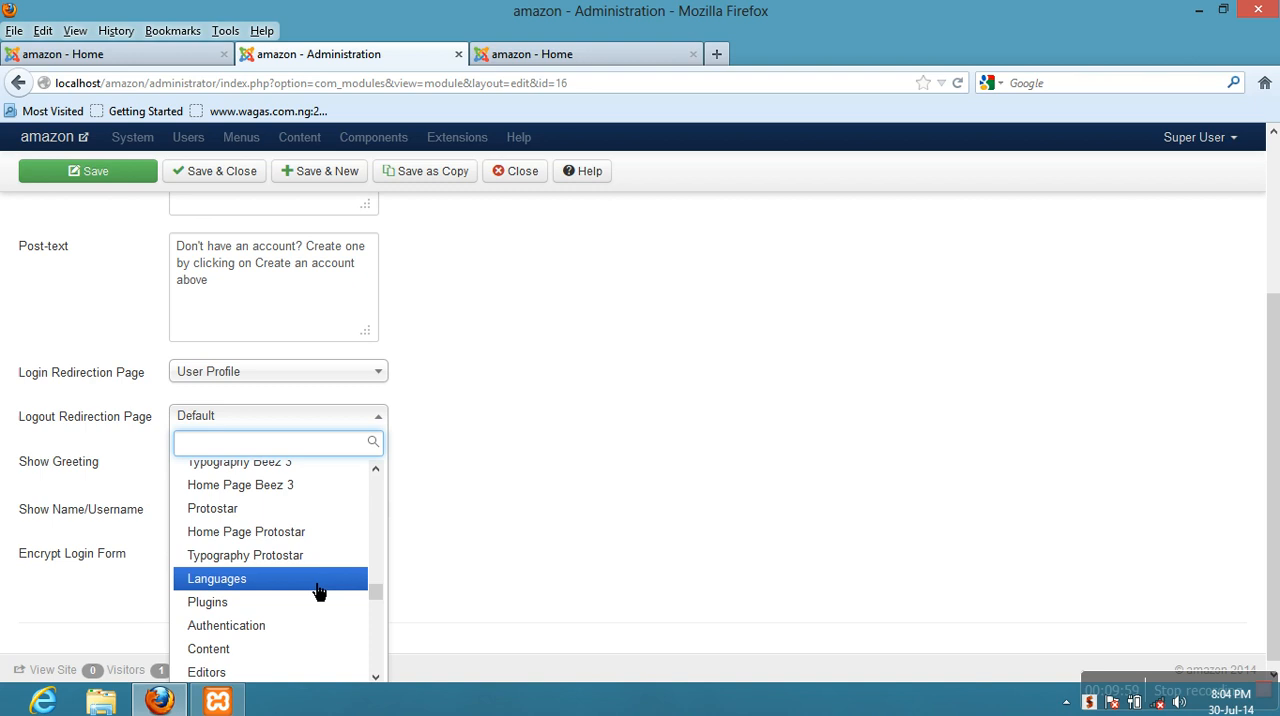
{"action": "scroll", "coordinate": [318, 590], "scroll_direction": "down", "scroll_amount": 5}
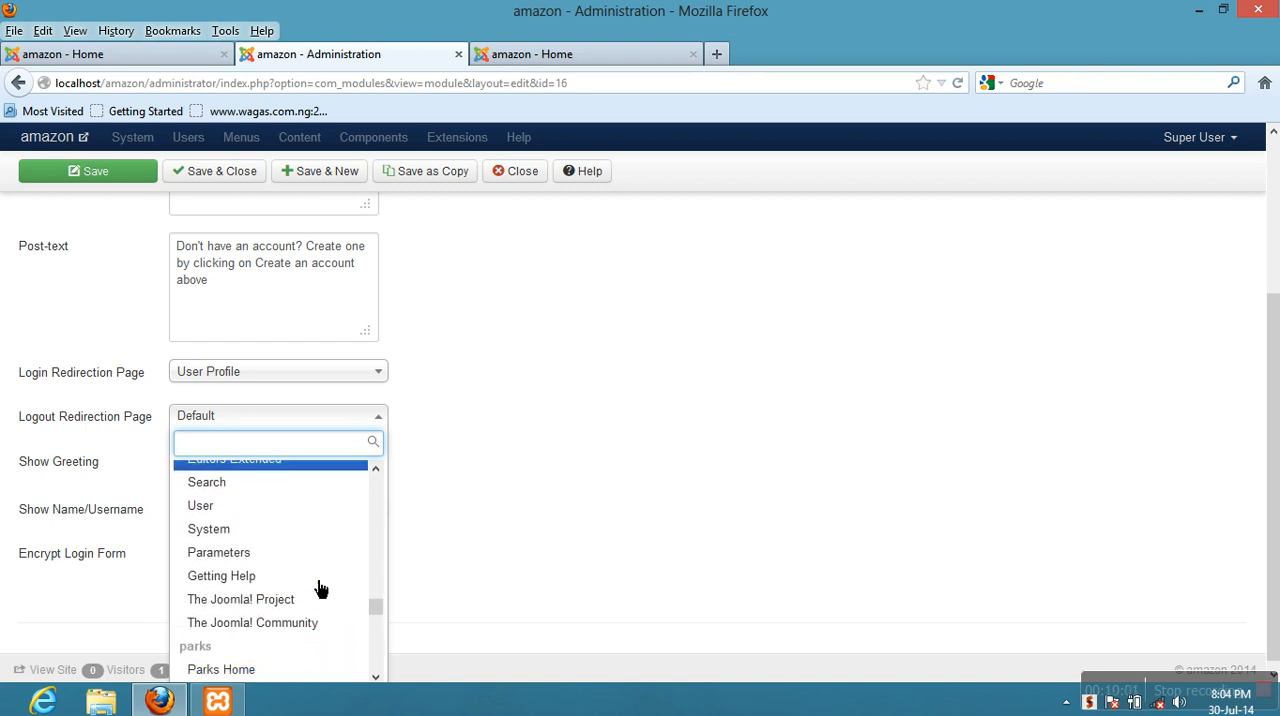
{"action": "scroll", "coordinate": [318, 590], "scroll_direction": "down", "scroll_amount": 2}
{"action": "scroll", "coordinate": [320, 587], "scroll_direction": "down", "scroll_amount": 2}
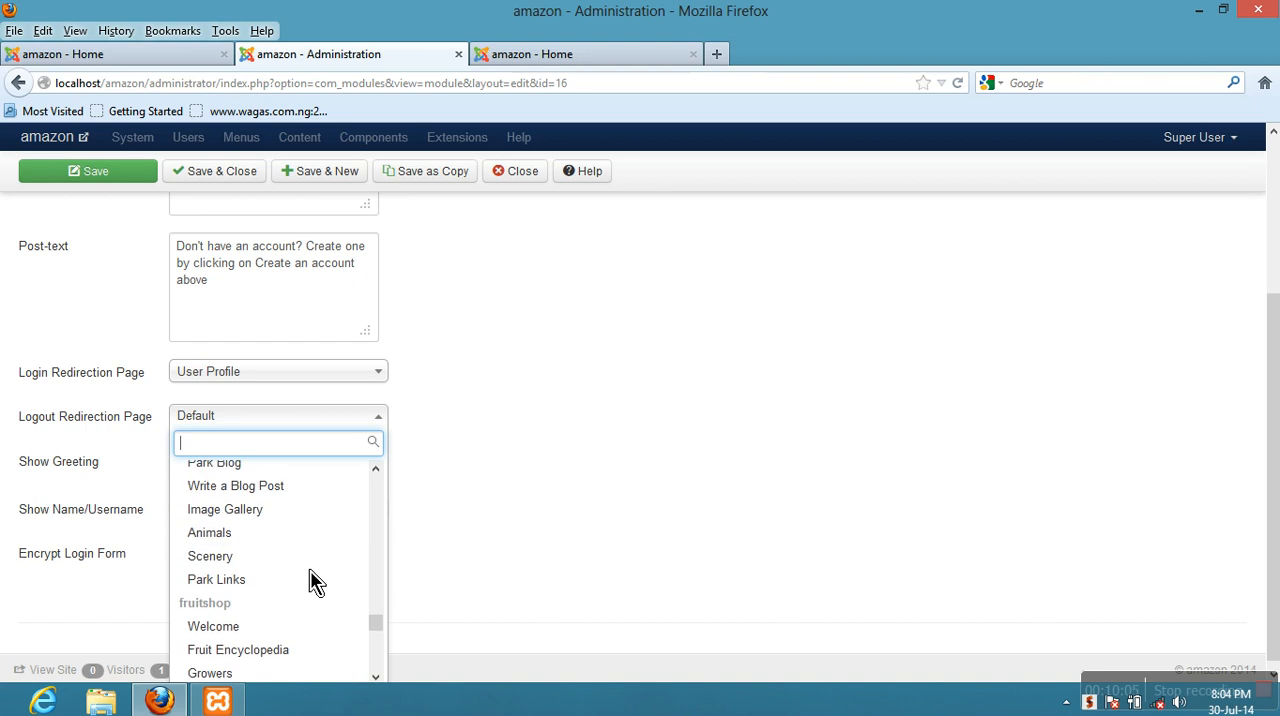
{"action": "scroll", "coordinate": [320, 587], "scroll_direction": "down", "scroll_amount": 5}
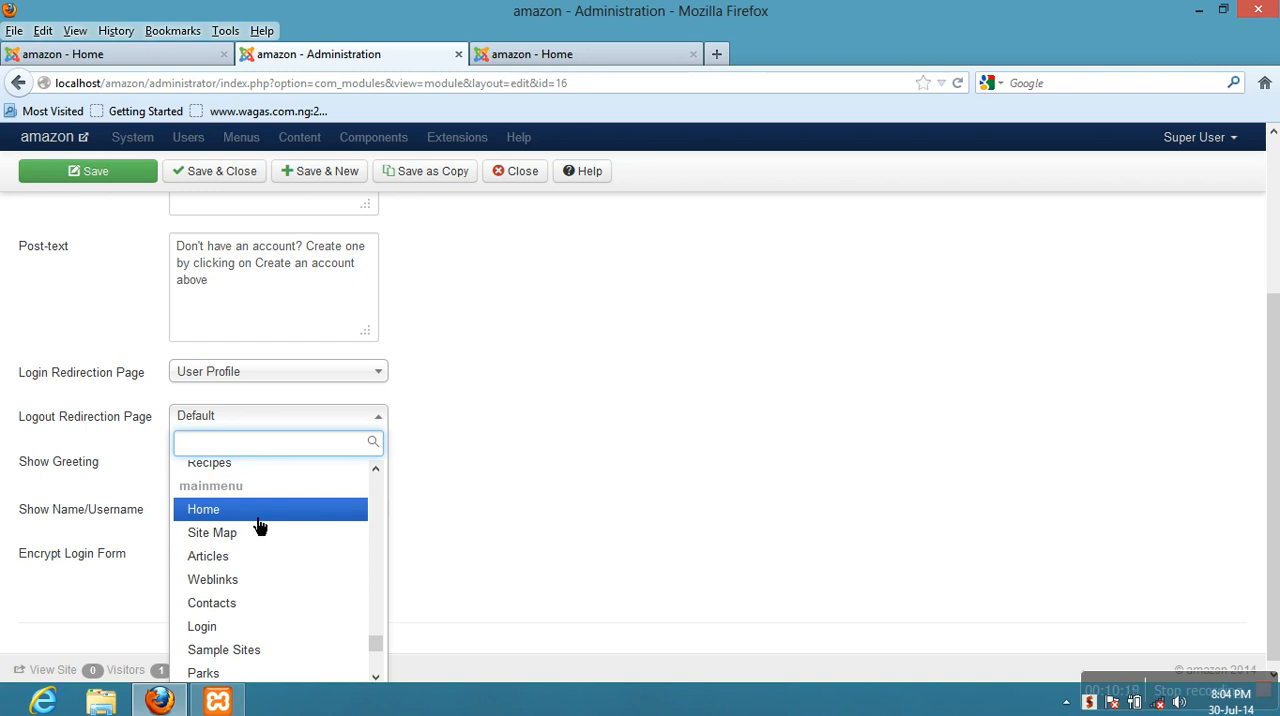
{"action": "left_click", "coordinate": [258, 518]}
{"action": "mouse_move", "coordinate": [86, 429]}
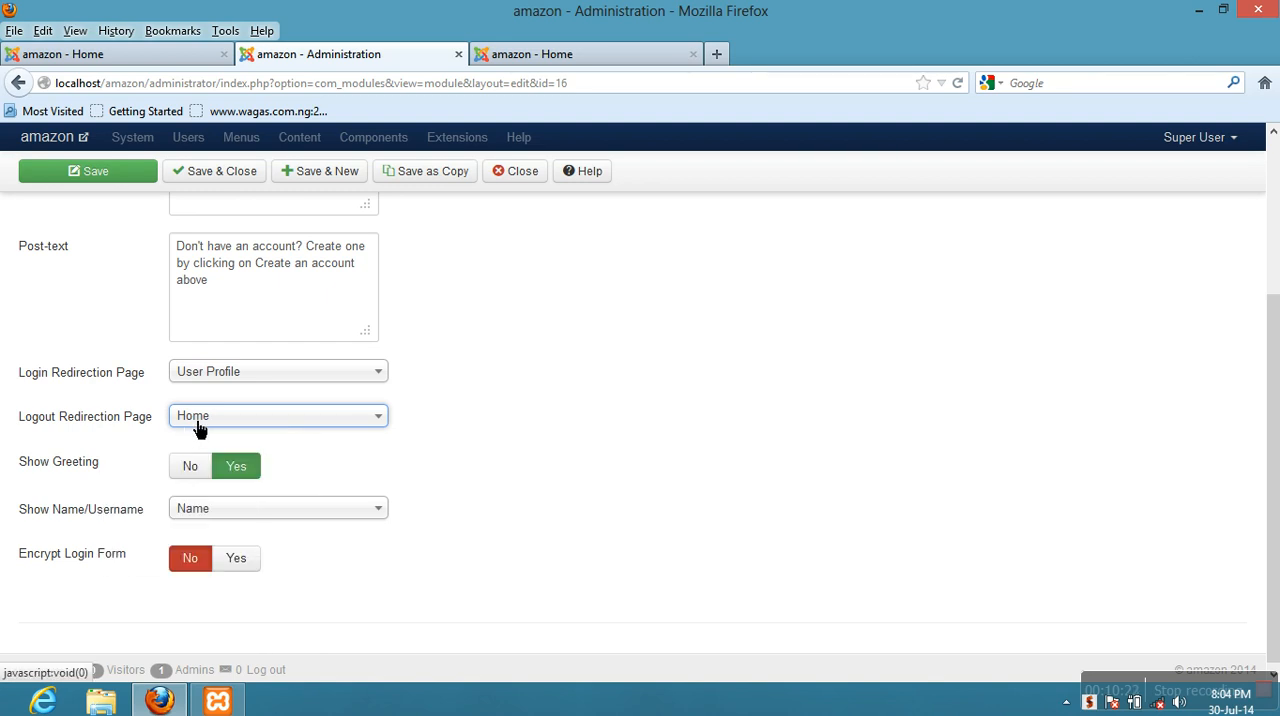
- Review the Show Greeting, Show Name/Username and Encrypt Login Form settings, and save the module
{"action": "mouse_move", "coordinate": [50, 475]}
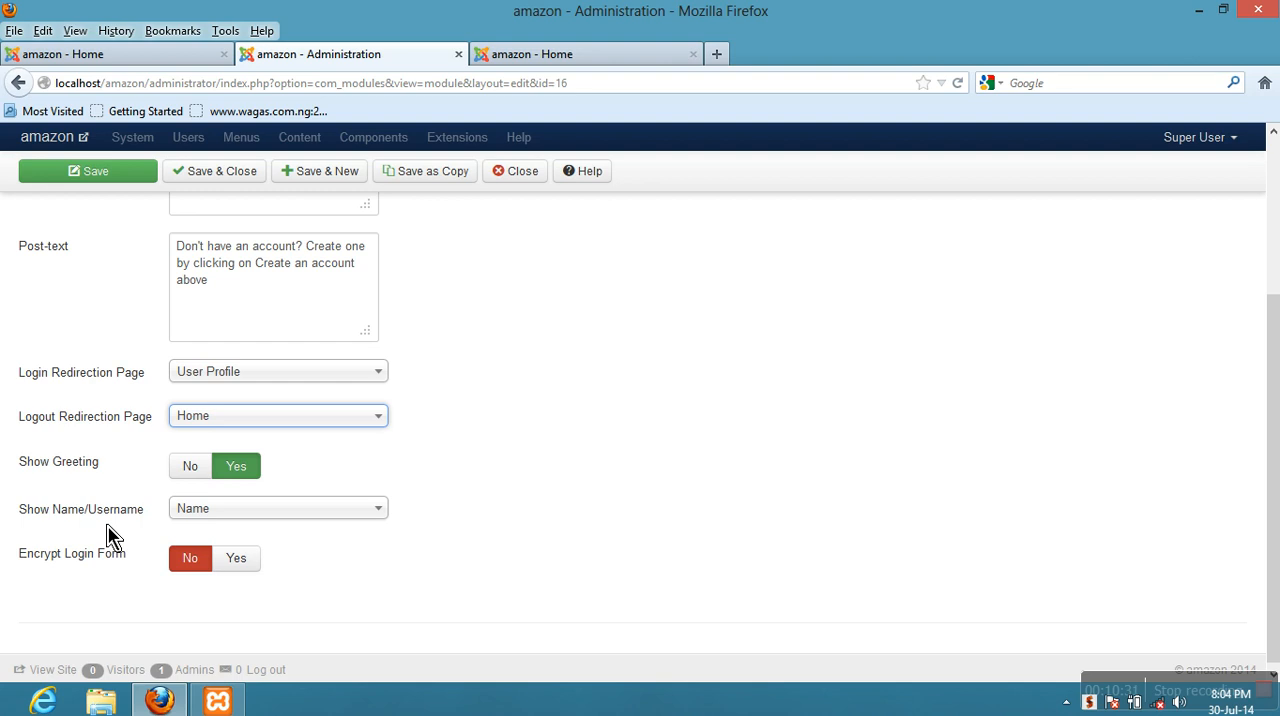
{"action": "mouse_move", "coordinate": [103, 525]}
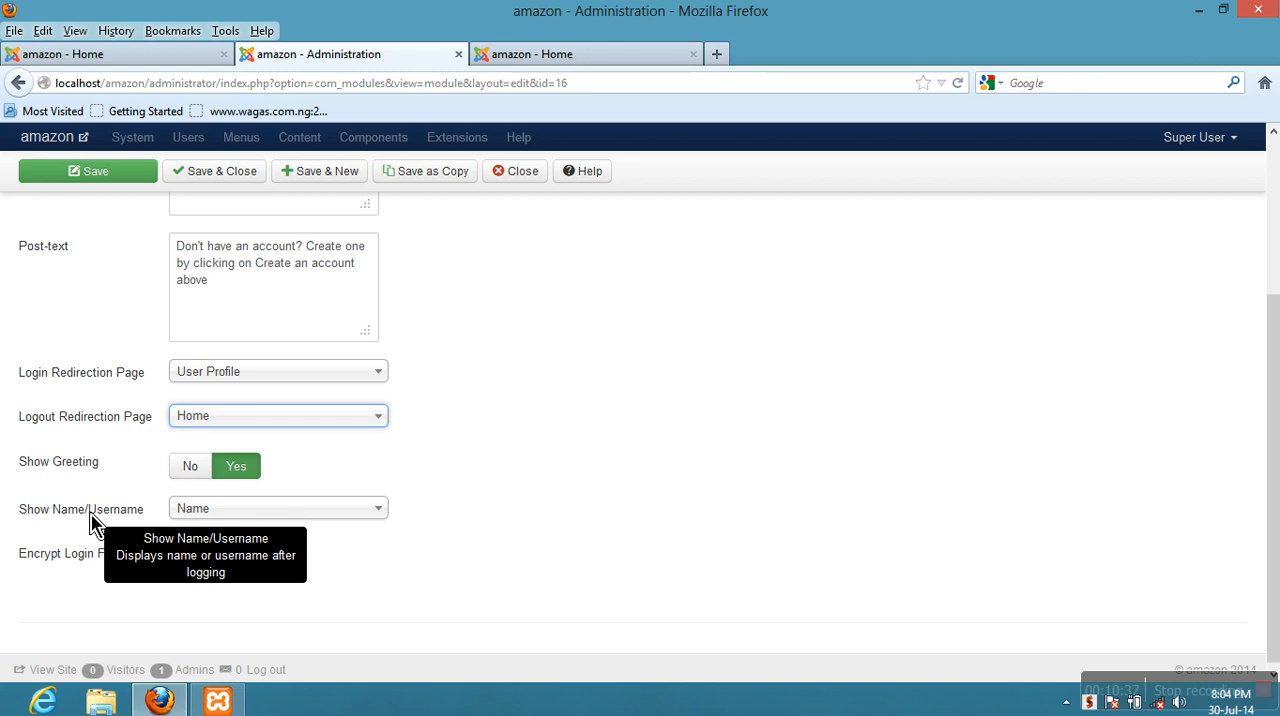
{"action": "left_click", "coordinate": [200, 512]}
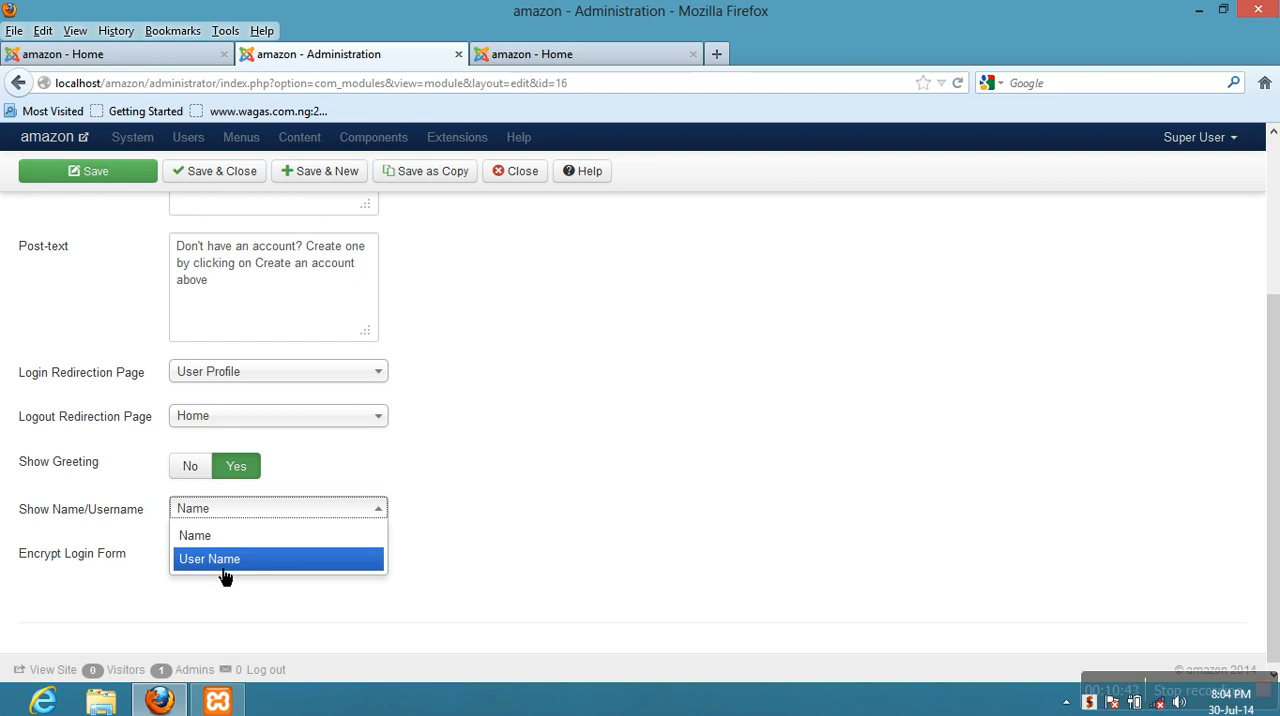
{"action": "left_click", "coordinate": [131, 481]}
{"action": "mouse_move", "coordinate": [86, 556]}
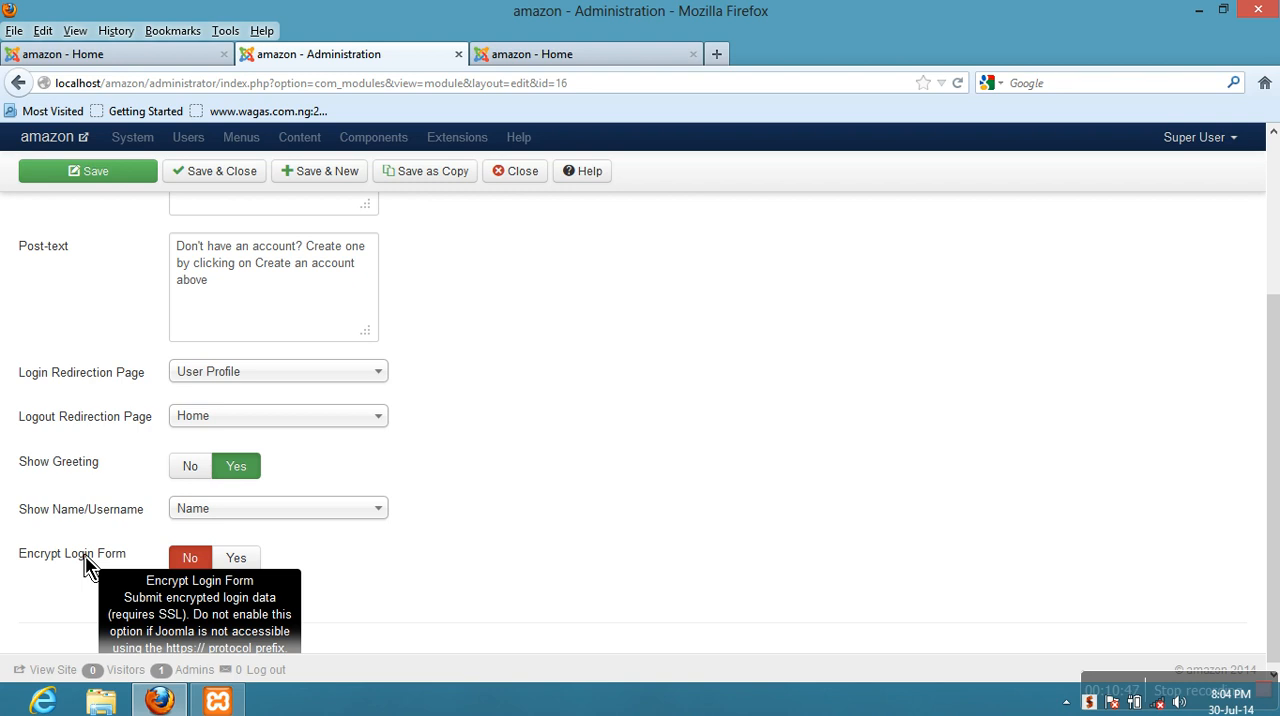
{"action": "scroll", "coordinate": [202, 566], "scroll_direction": "up", "scroll_amount": 4}
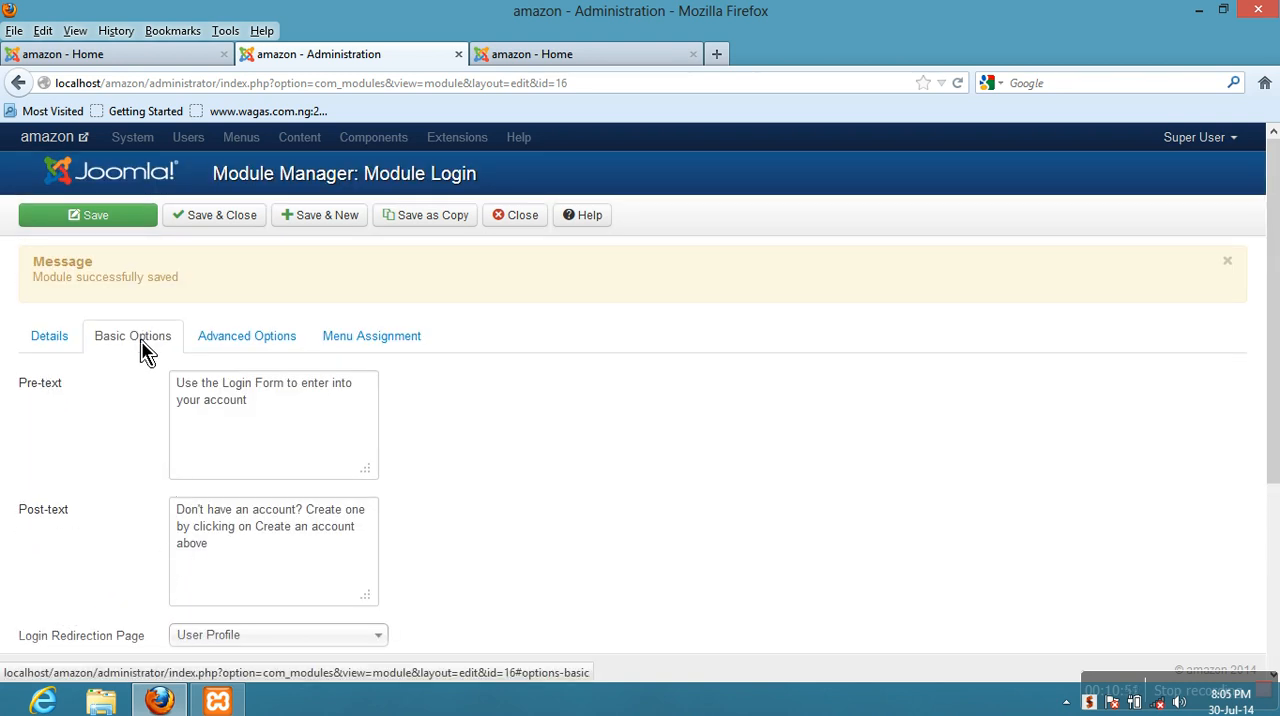
{"action": "left_click", "coordinate": [118, 222]}
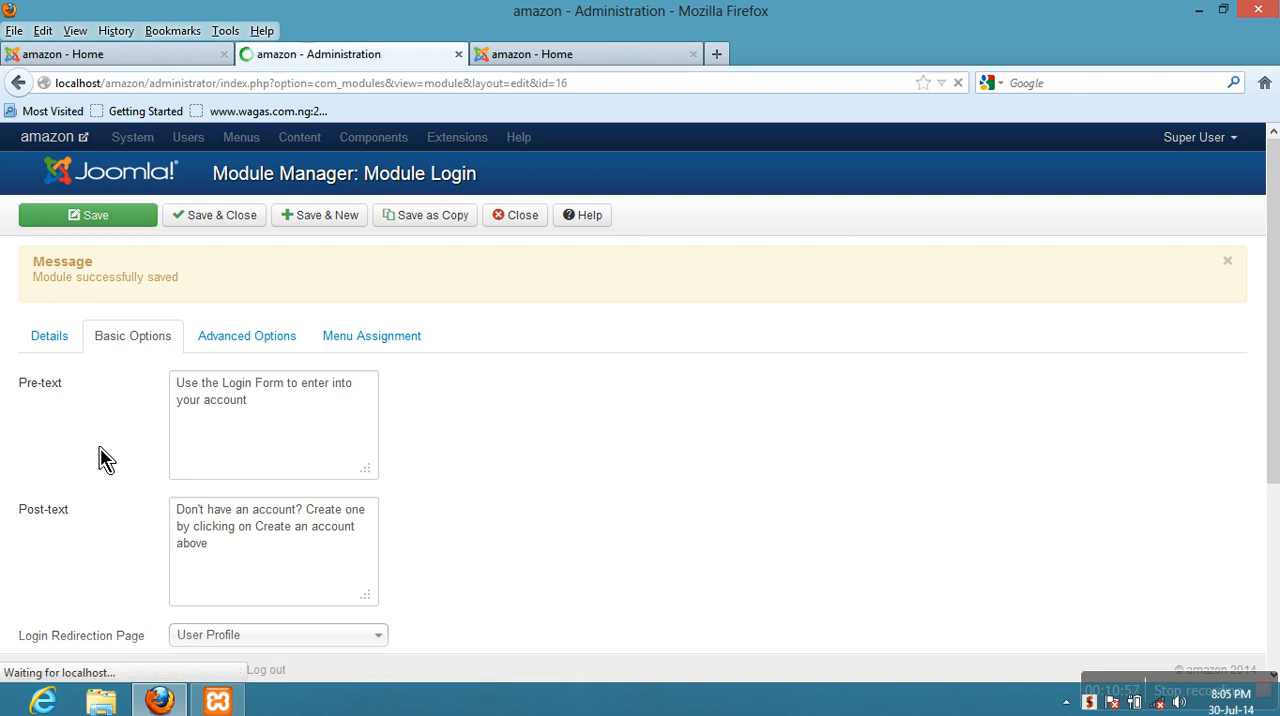
- Examine the module's Advanced Options down to Module Style, and its Menu Assignment setting
{"action": "left_click", "coordinate": [244, 349]}
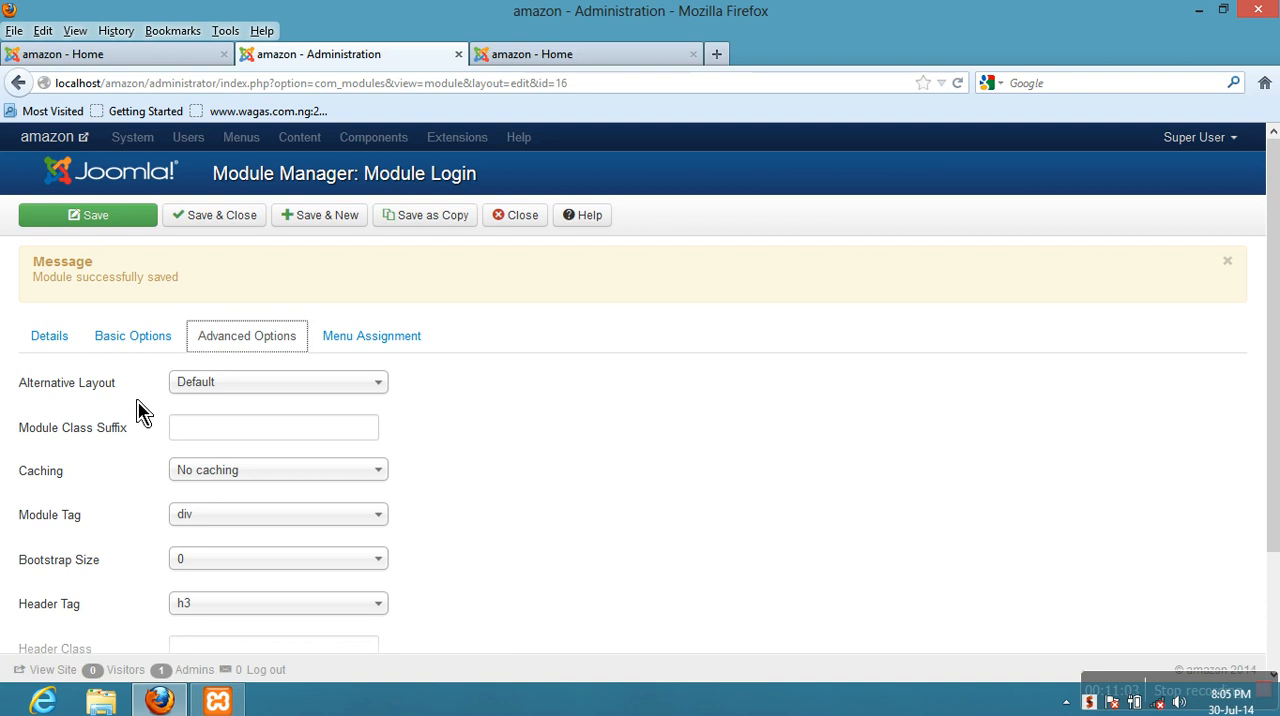
{"action": "scroll", "coordinate": [134, 390], "scroll_direction": "down", "scroll_amount": 2}
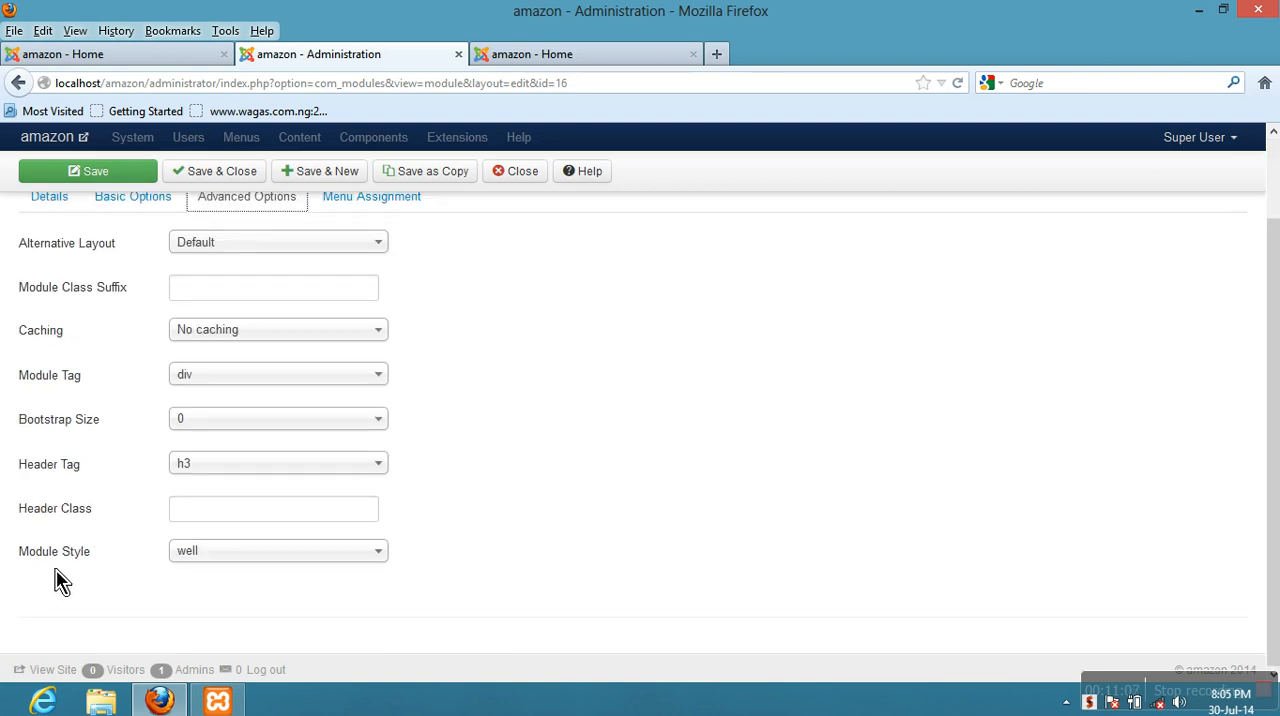
{"action": "mouse_move", "coordinate": [125, 566]}
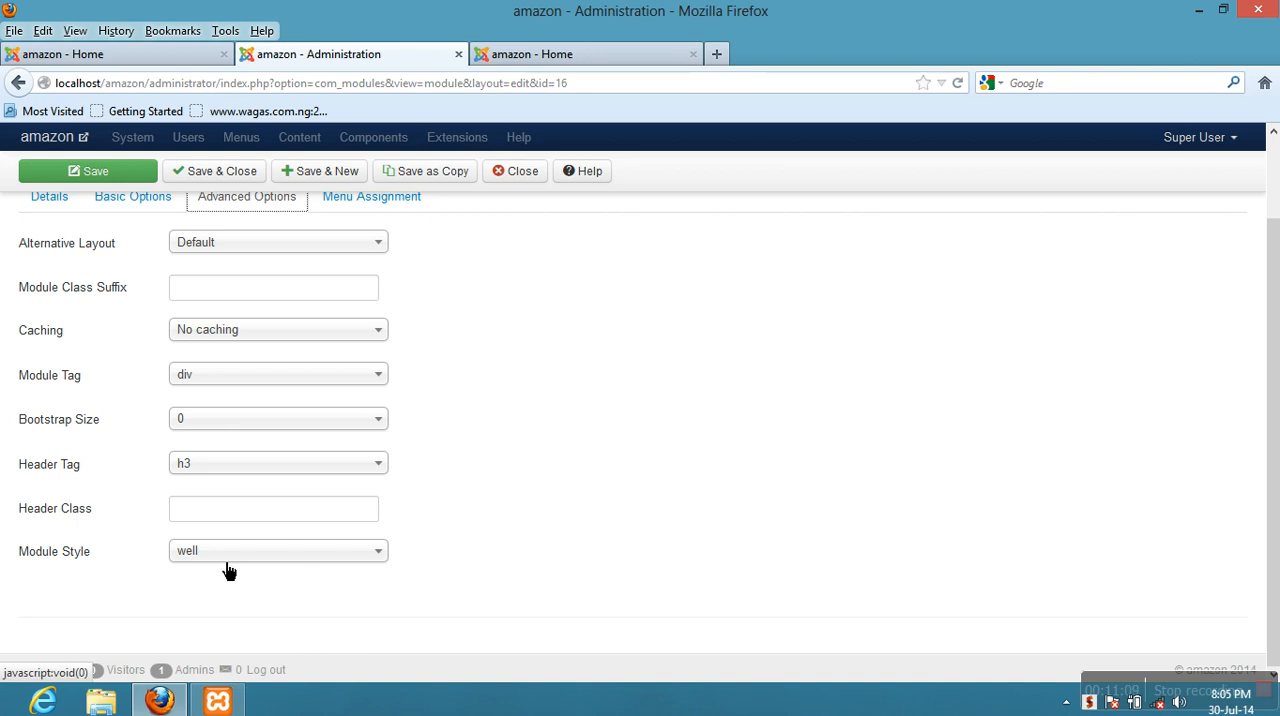
{"action": "scroll", "coordinate": [183, 577], "scroll_direction": "up", "scroll_amount": 3}
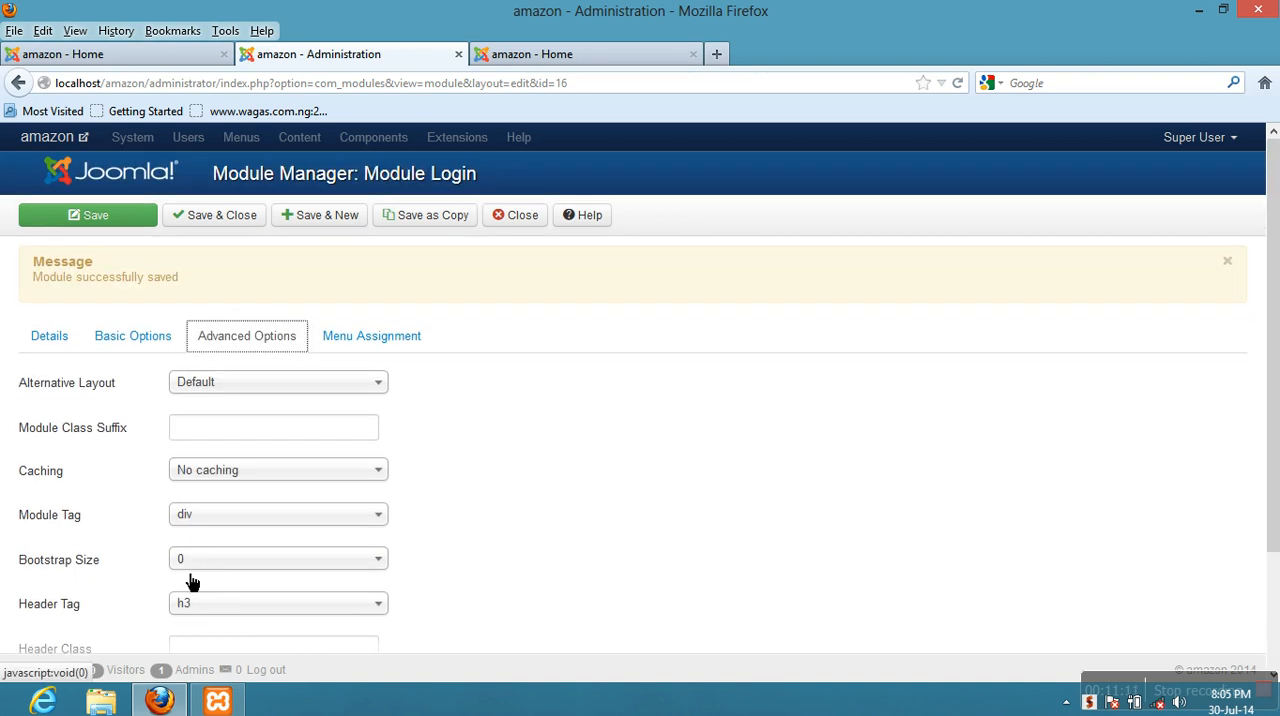
{"action": "left_click", "coordinate": [386, 348]}
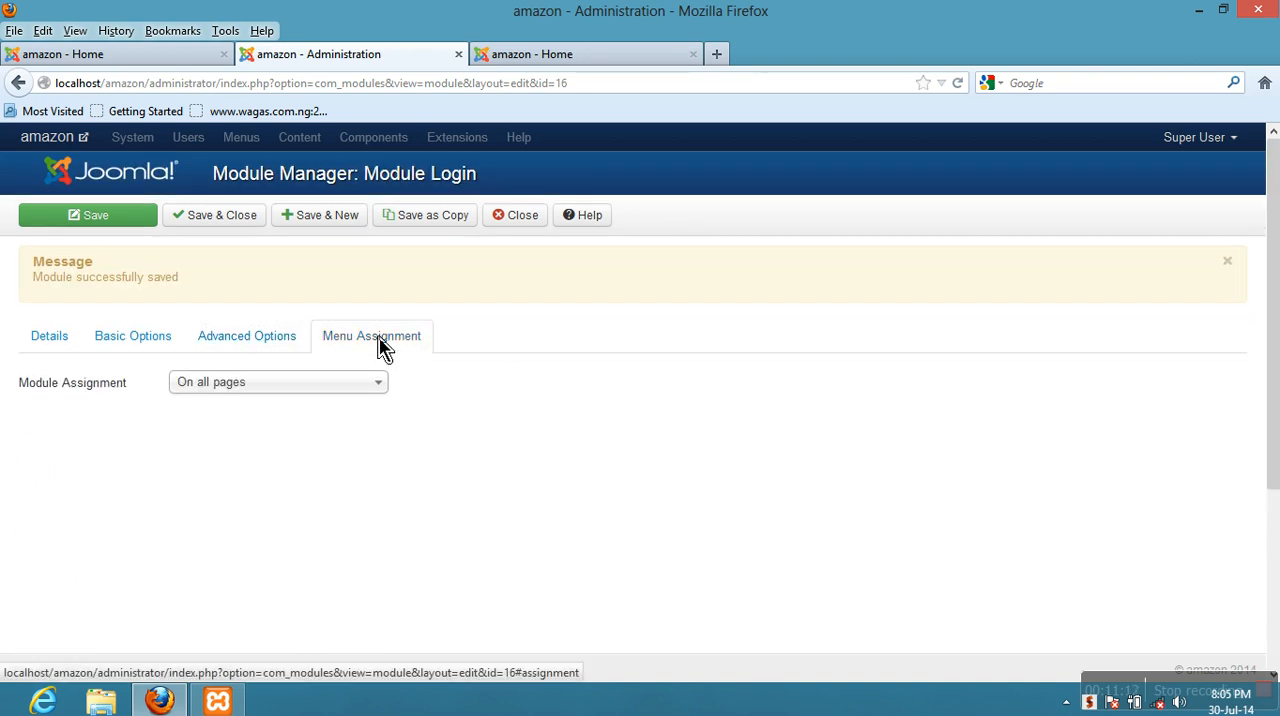
- Switch to the Amazon site's home page and view the full Login Form with its pre-text and post-text
{"action": "left_click", "coordinate": [130, 56]}
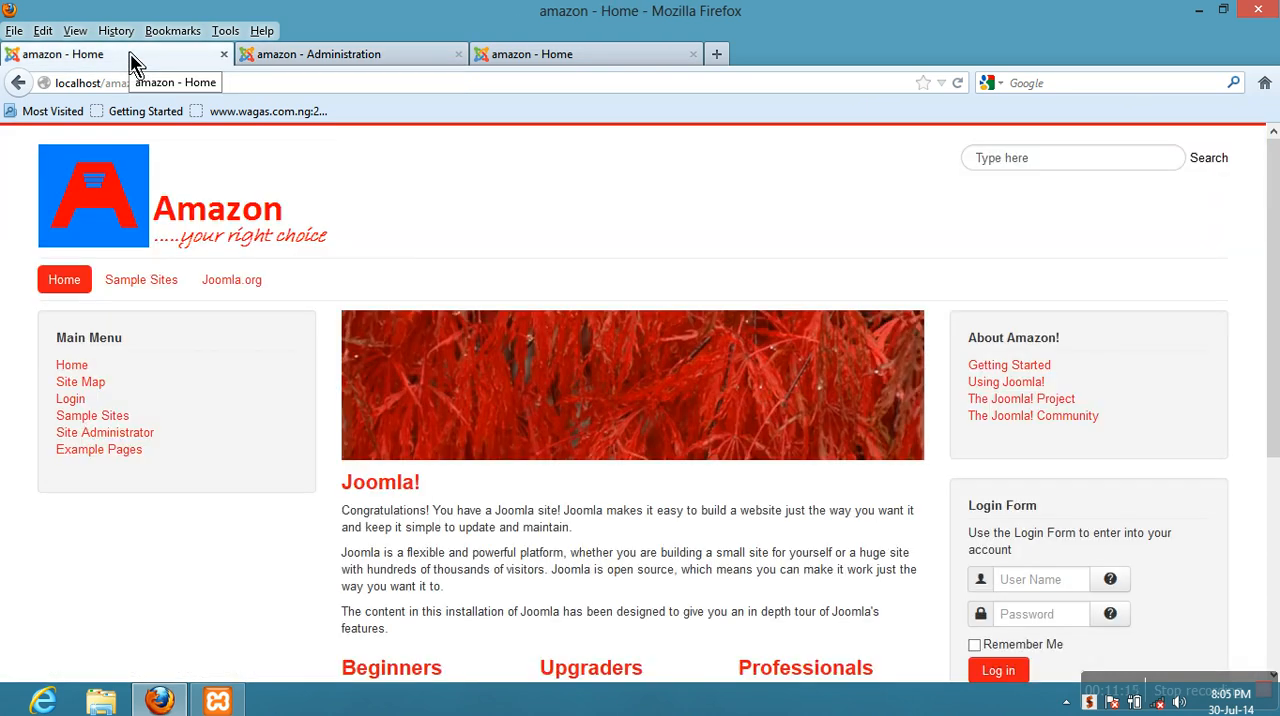
{"action": "scroll", "coordinate": [848, 448], "scroll_direction": "down", "scroll_amount": 4}
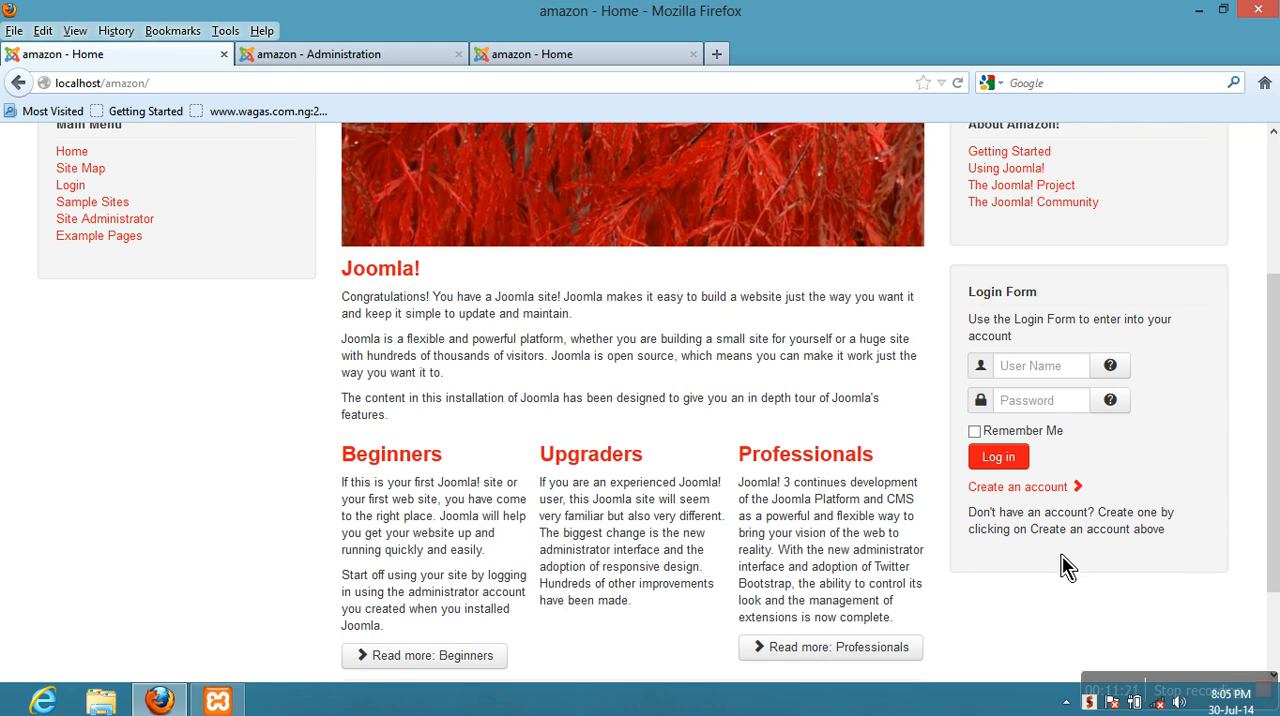
- Look over the site's home page from the header down to the Login Form and footer
{"action": "scroll", "coordinate": [980, 575], "scroll_direction": "up", "scroll_amount": 4}
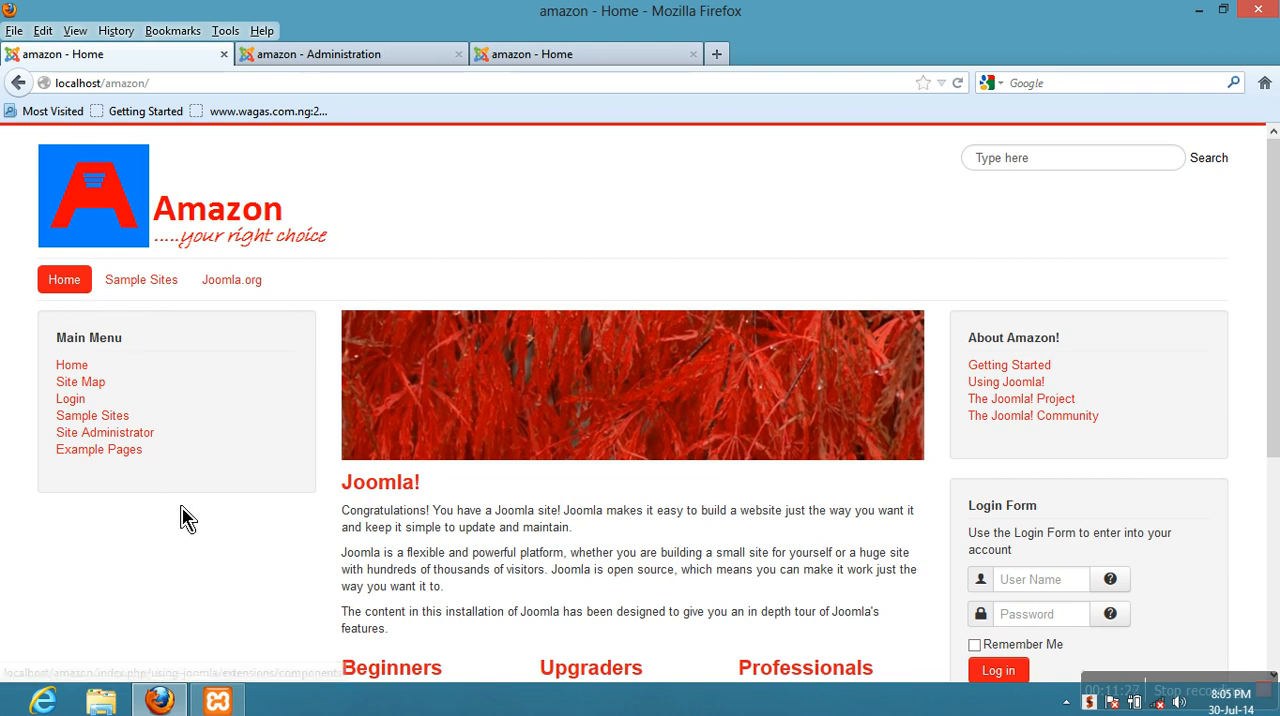
{"action": "scroll", "coordinate": [210, 550], "scroll_direction": "down", "scroll_amount": 4}
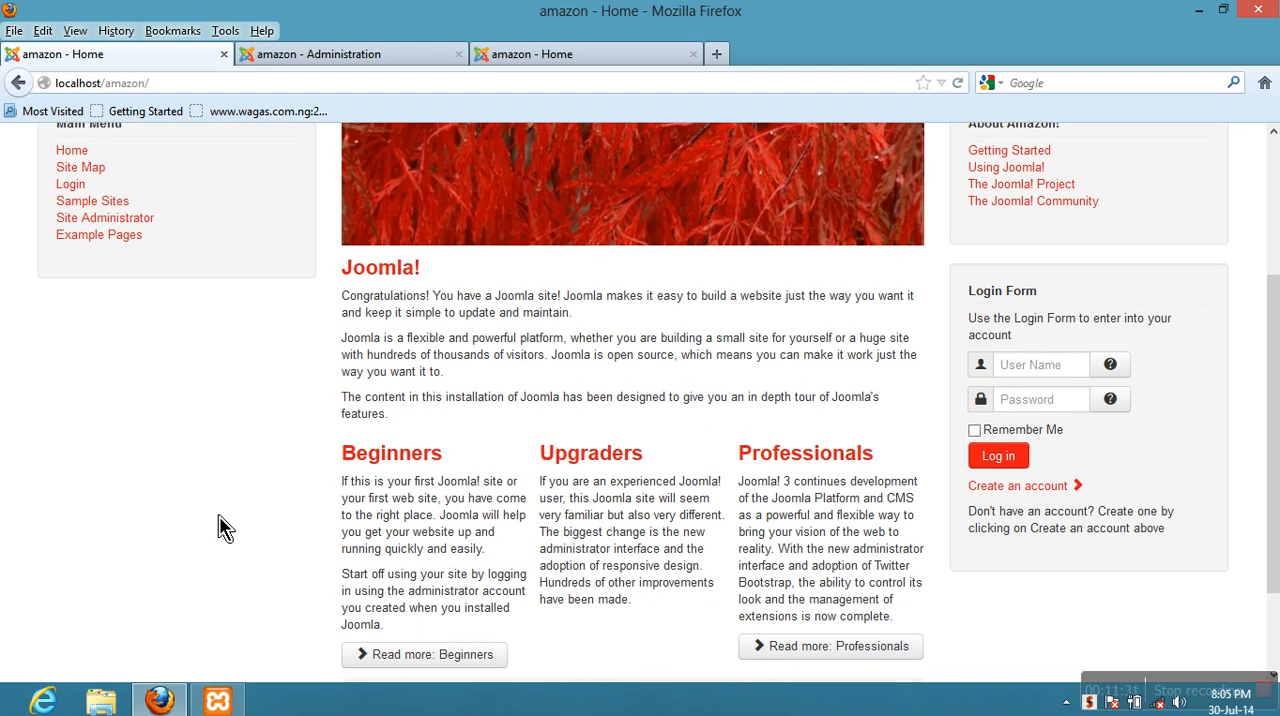
{"action": "scroll", "coordinate": [222, 530], "scroll_direction": "down", "scroll_amount": 2}
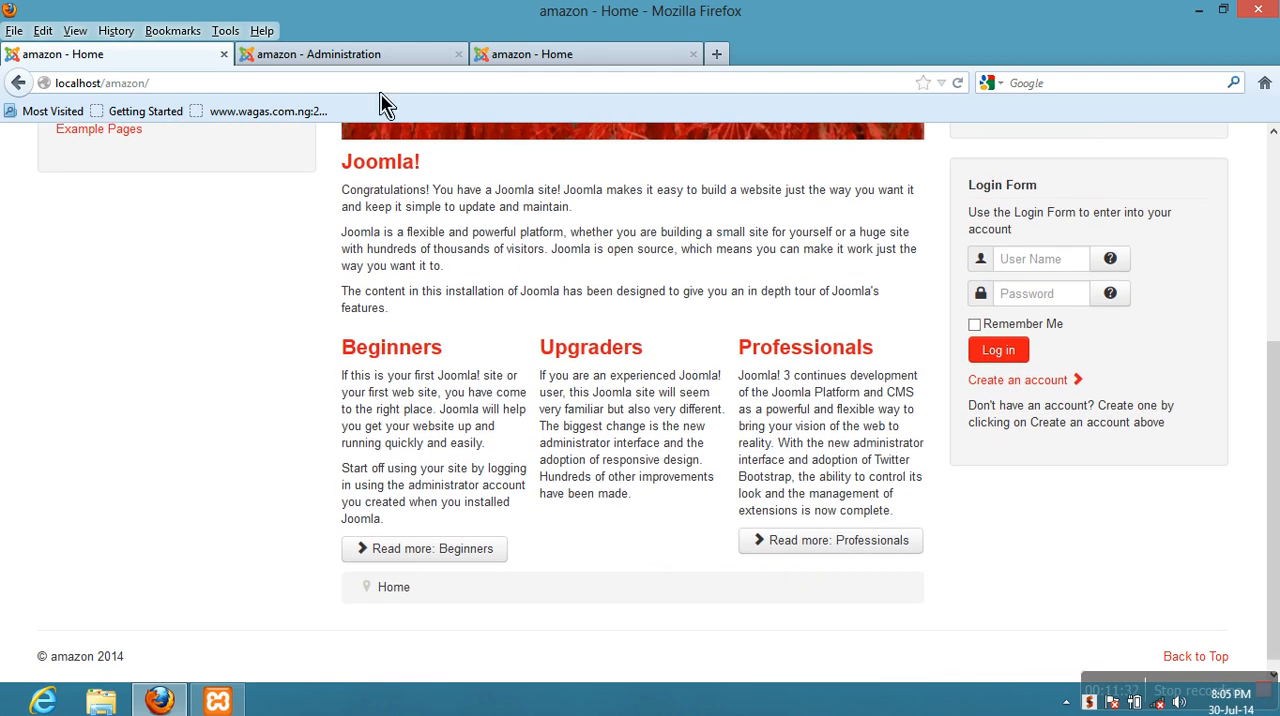
- Return to the Login module's administration page and set Module Assignment to Only on the pages selected
{"action": "left_click", "coordinate": [371, 54]}
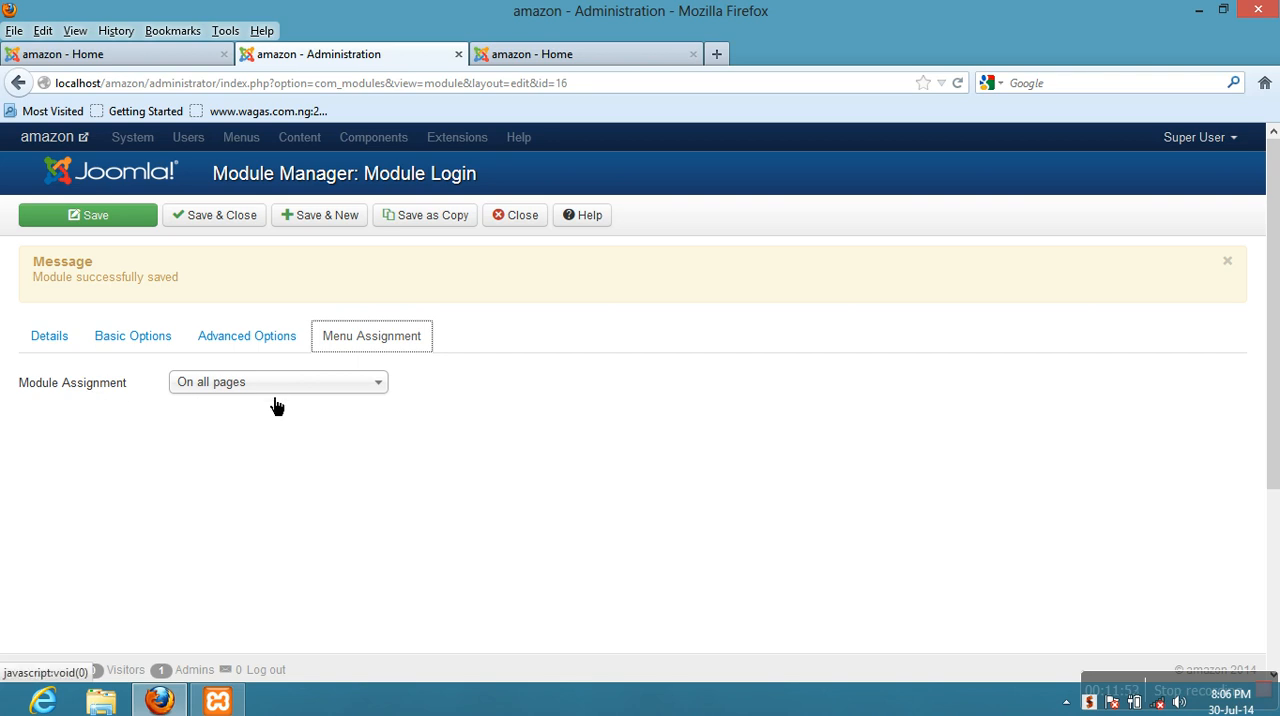
{"action": "left_click", "coordinate": [235, 398]}
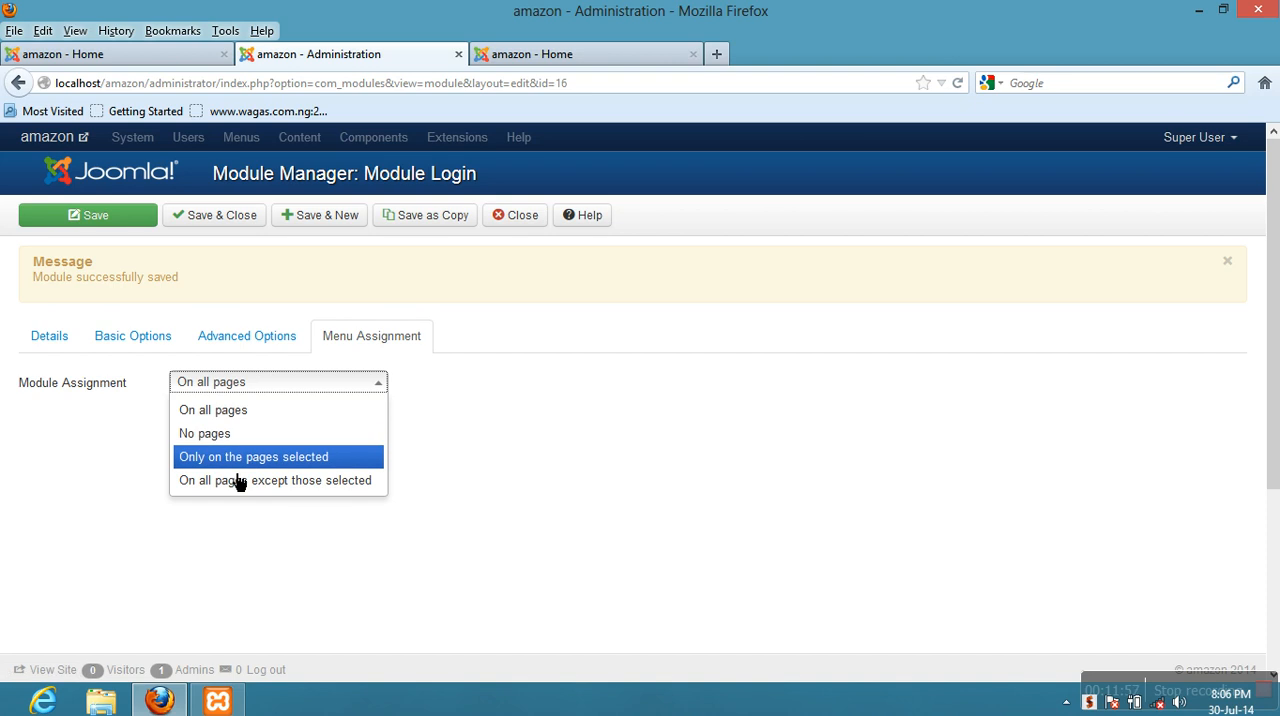
{"action": "left_click", "coordinate": [240, 460]}
{"action": "scroll", "coordinate": [240, 460], "scroll_direction": "down", "scroll_amount": 5}
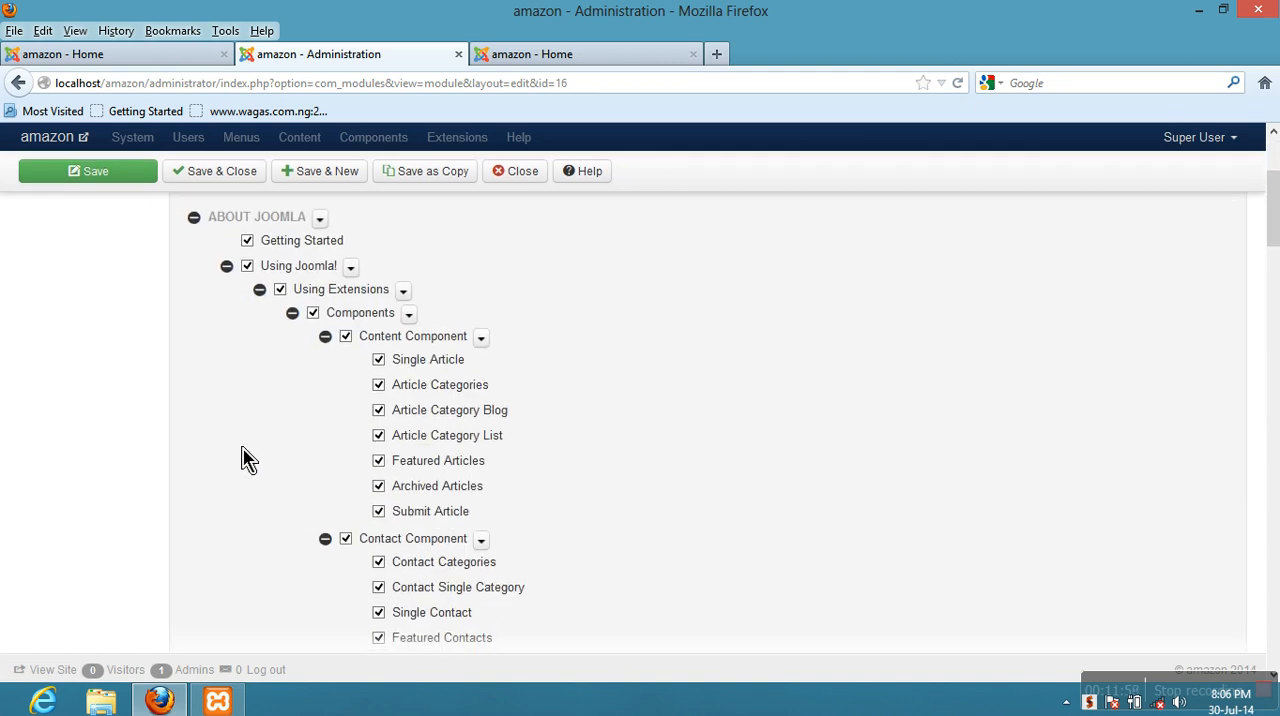
- Deselect all sub-items of the About Joomla menu in the module's page assignment
{"action": "left_click", "coordinate": [320, 218]}
{"action": "left_click", "coordinate": [350, 302]}
{"action": "scroll", "coordinate": [392, 403], "scroll_direction": "down", "scroll_amount": 1}
{"action": "scroll", "coordinate": [392, 403], "scroll_direction": "down", "scroll_amount": 10}
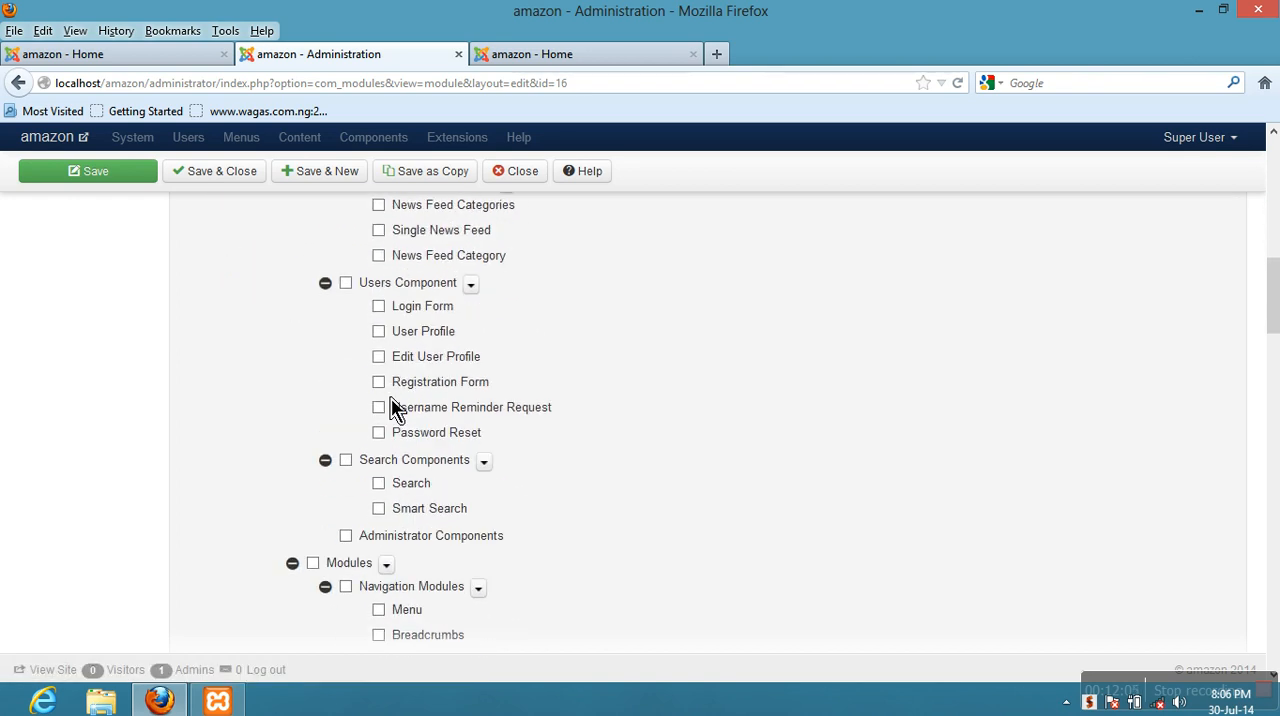
- Deselect all sub-items of the Australian Parks and Fruit Shop menus
{"action": "scroll", "coordinate": [392, 408], "scroll_direction": "down", "scroll_amount": 10}
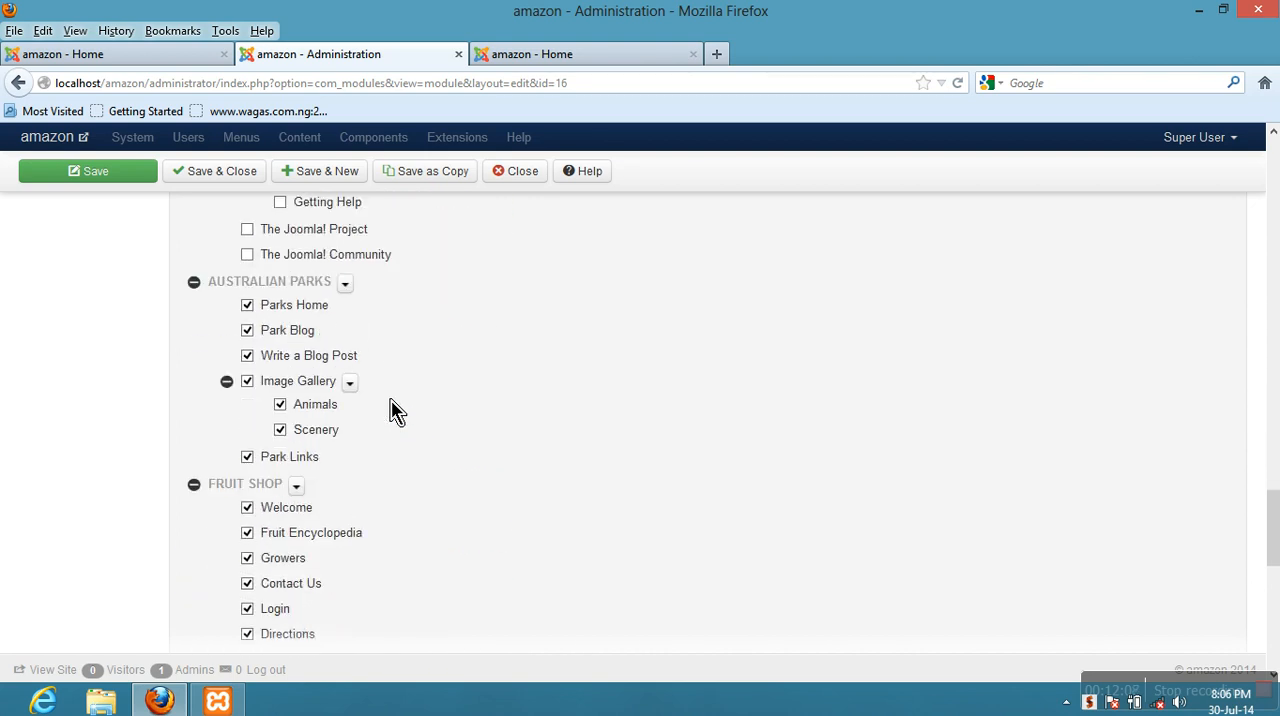
{"action": "left_click", "coordinate": [344, 285]}
{"action": "left_click", "coordinate": [390, 368]}
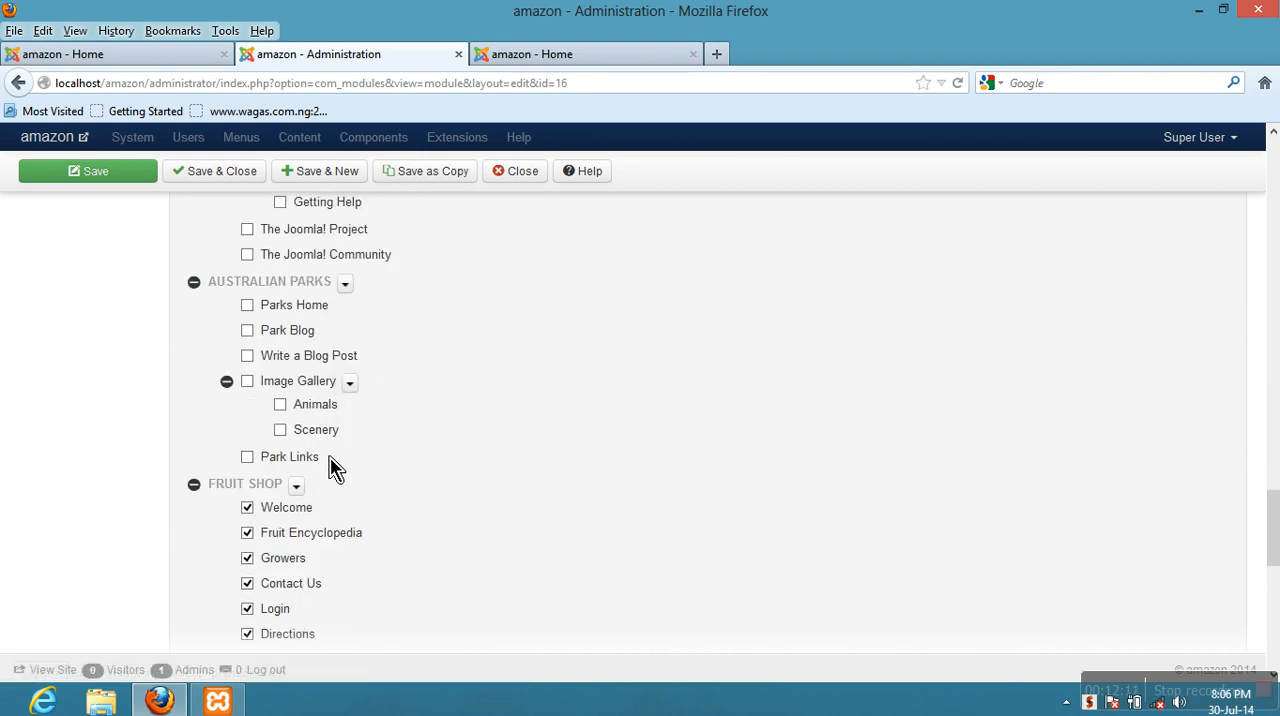
{"action": "left_click", "coordinate": [297, 486]}
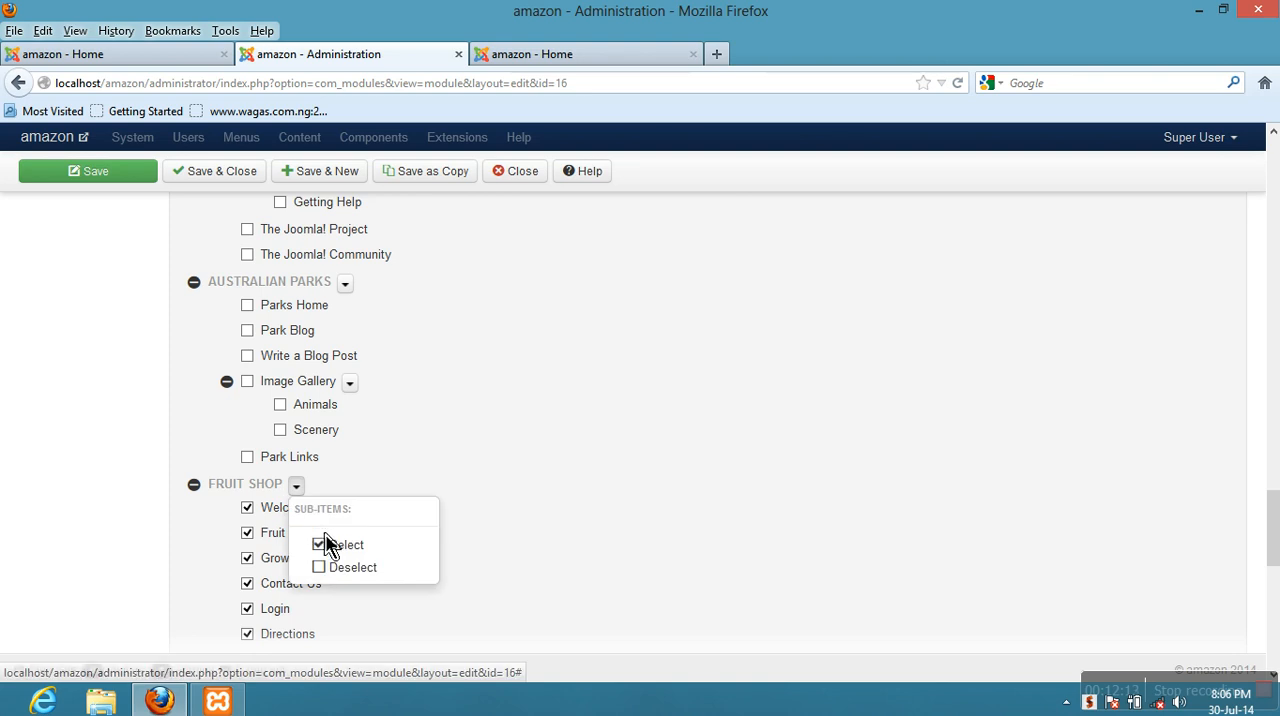
{"action": "left_click", "coordinate": [357, 577]}
- In the Main Menu group, deselect Site Map with its Articles, Weblinks and Contacts sub-items, and deselect Login
{"action": "scroll", "coordinate": [300, 462], "scroll_direction": "down", "scroll_amount": 10}
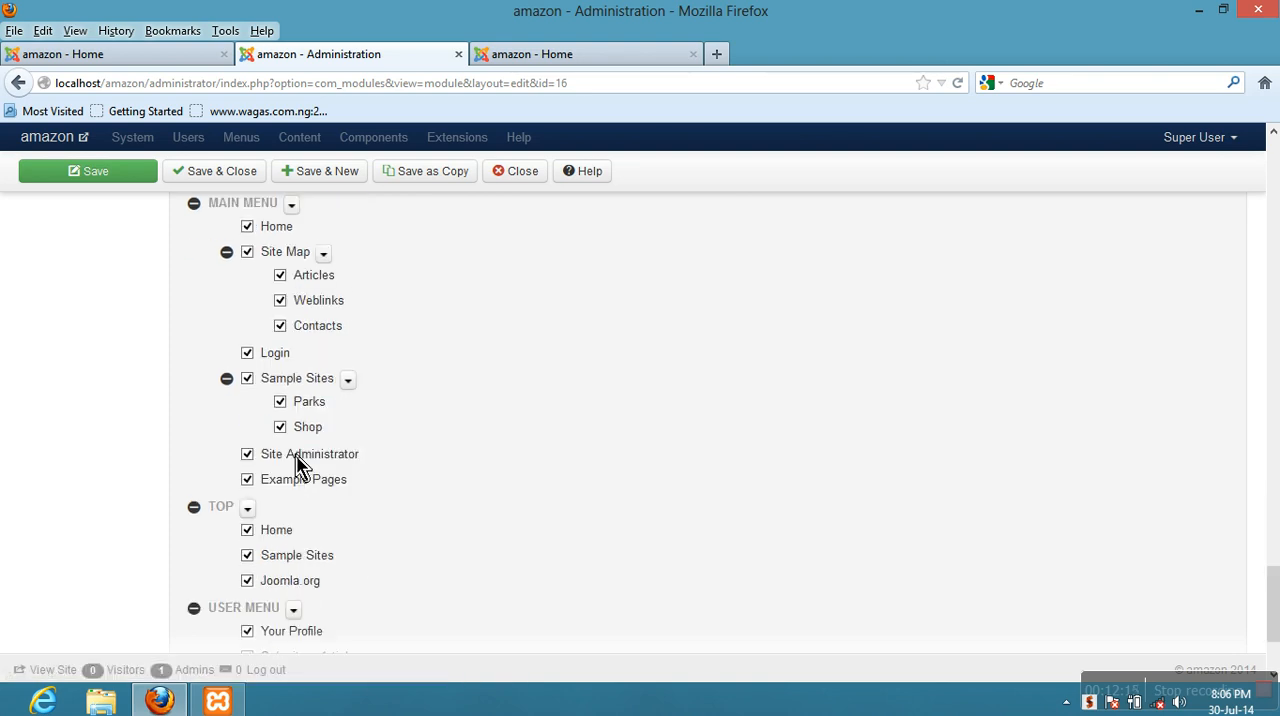
{"action": "scroll", "coordinate": [300, 462], "scroll_direction": "up", "scroll_amount": 4}
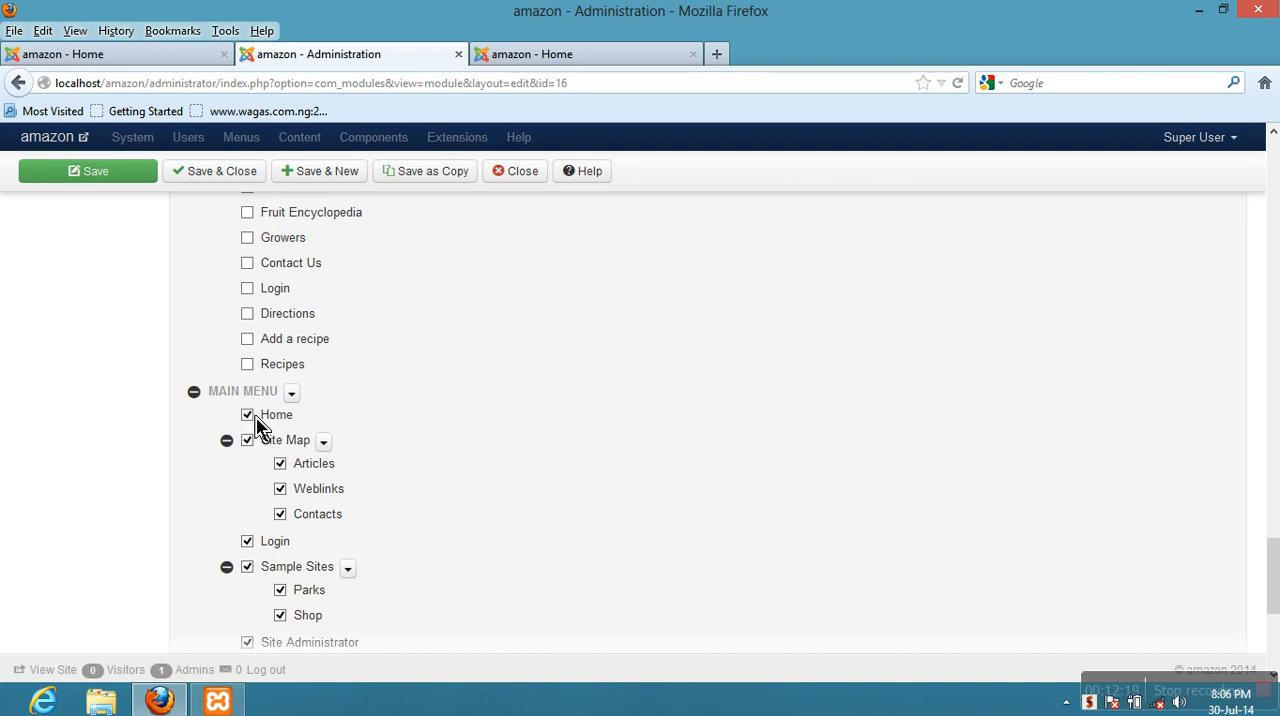
{"action": "left_click", "coordinate": [324, 443]}
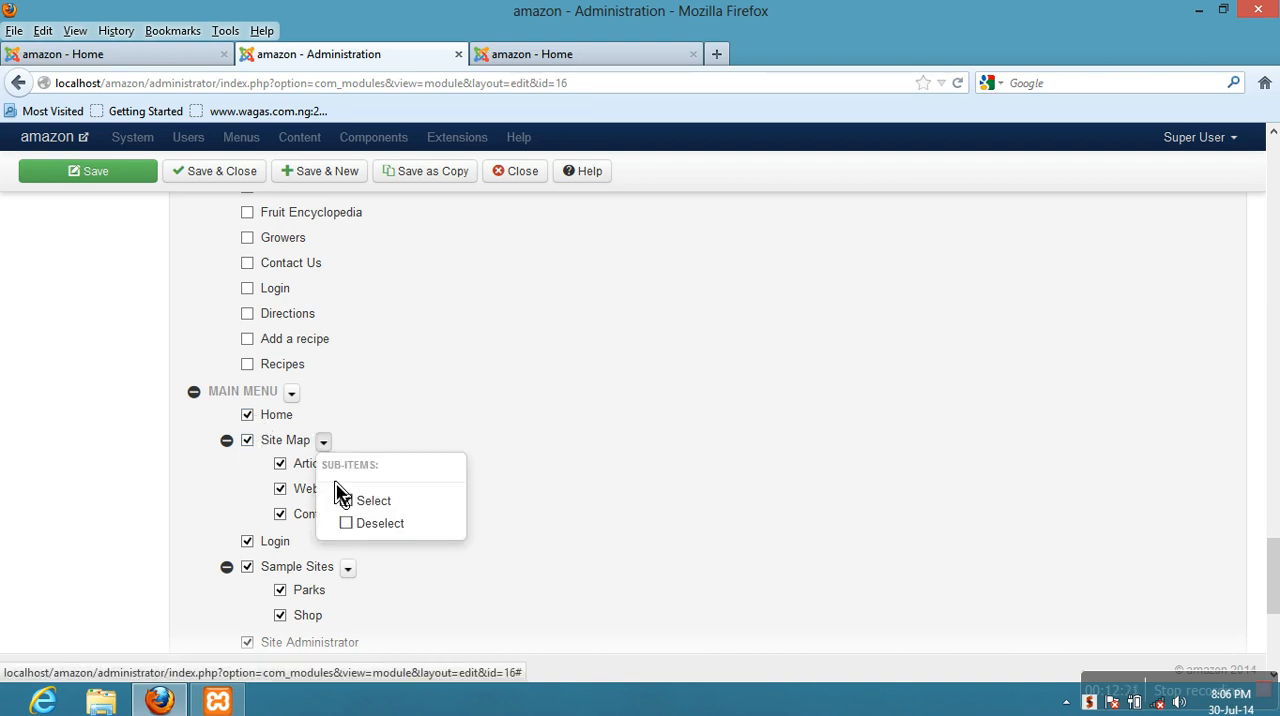
{"action": "left_click", "coordinate": [372, 524]}
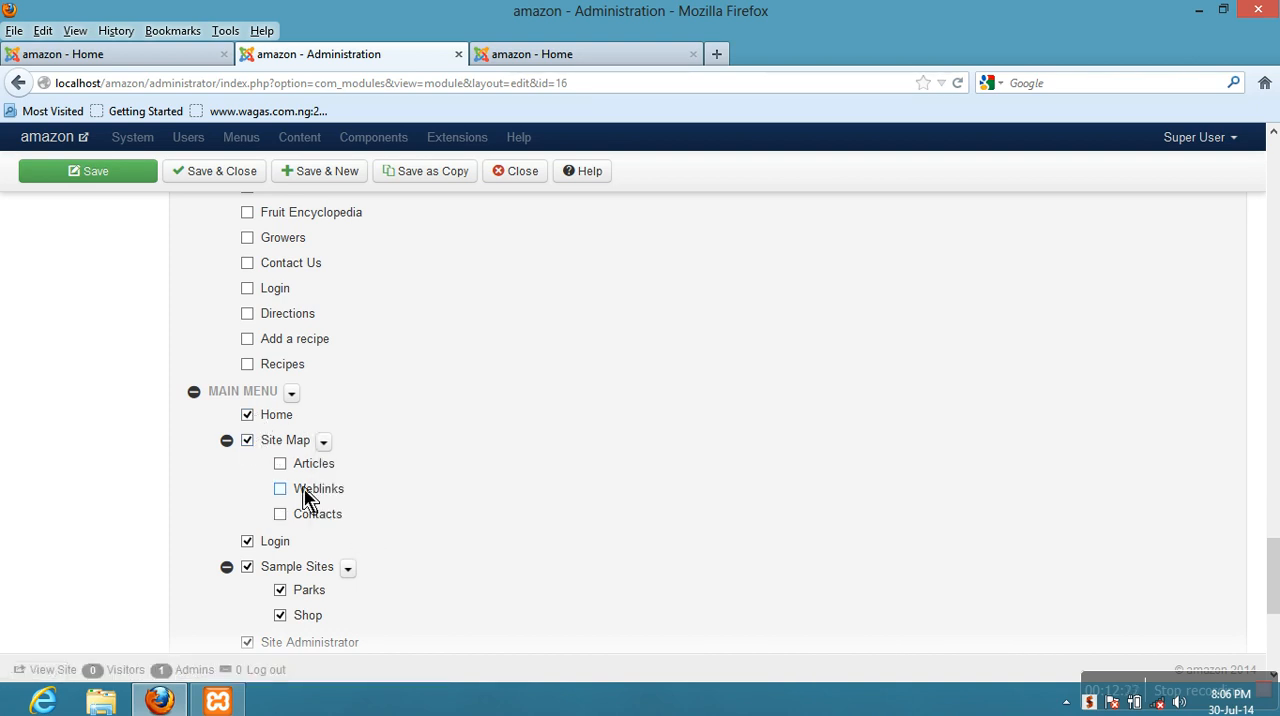
{"action": "left_click", "coordinate": [245, 442]}
{"action": "left_click", "coordinate": [252, 545]}
- Deselect Sample Sites with its Parks and Shop sub-items, plus Site Administrator and Example Pages, in the Main Menu group
{"action": "scroll", "coordinate": [338, 543], "scroll_direction": "down", "scroll_amount": 2}
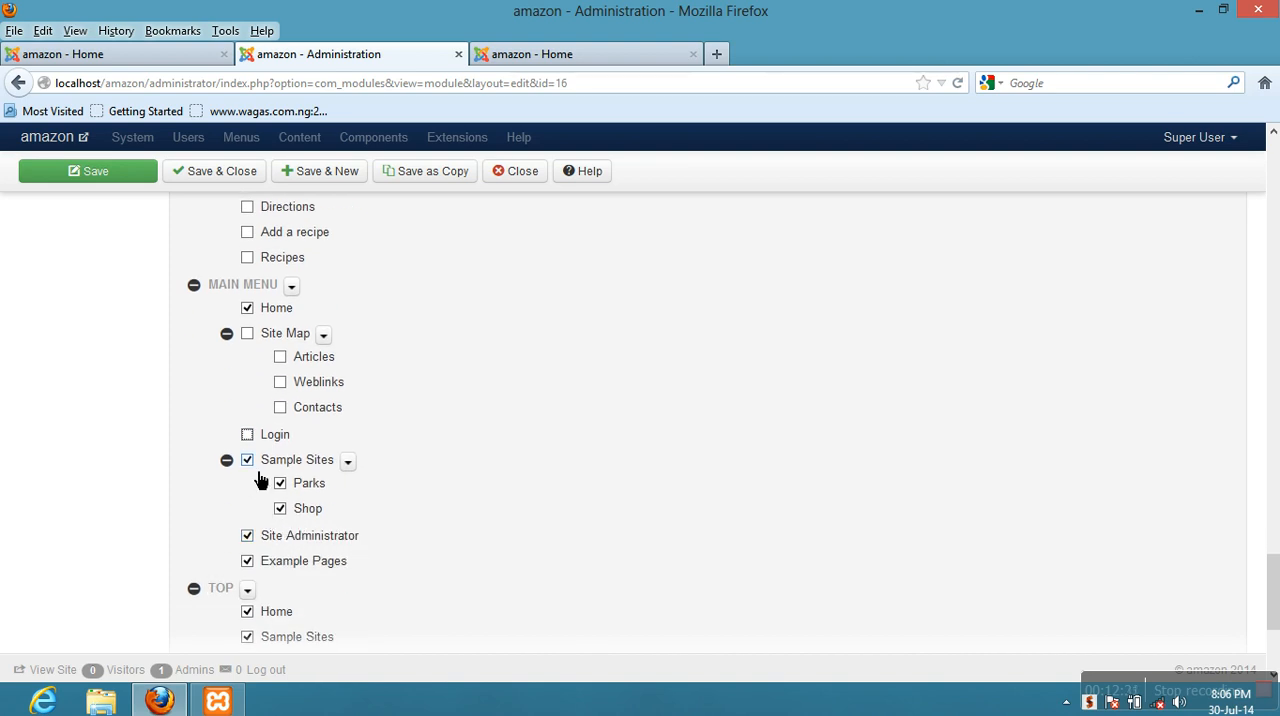
{"action": "left_click", "coordinate": [349, 462]}
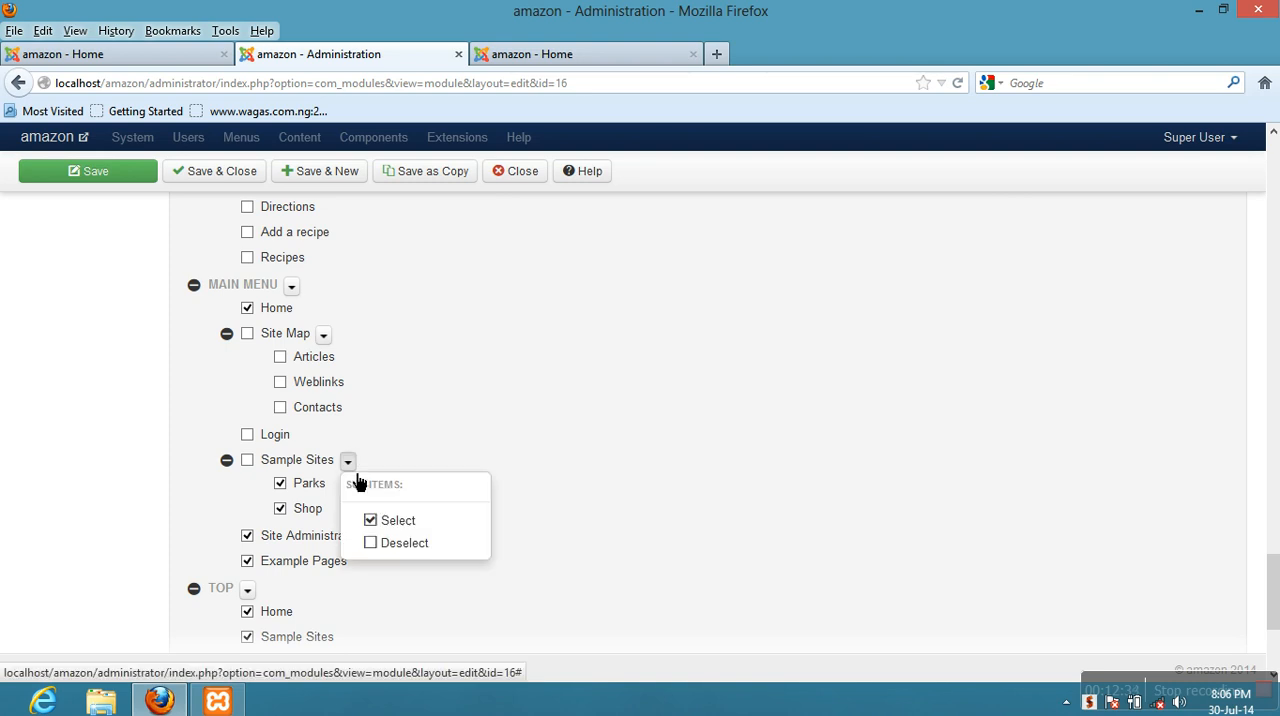
{"action": "left_click", "coordinate": [395, 545]}
{"action": "scroll", "coordinate": [357, 517], "scroll_direction": "down", "scroll_amount": 4}
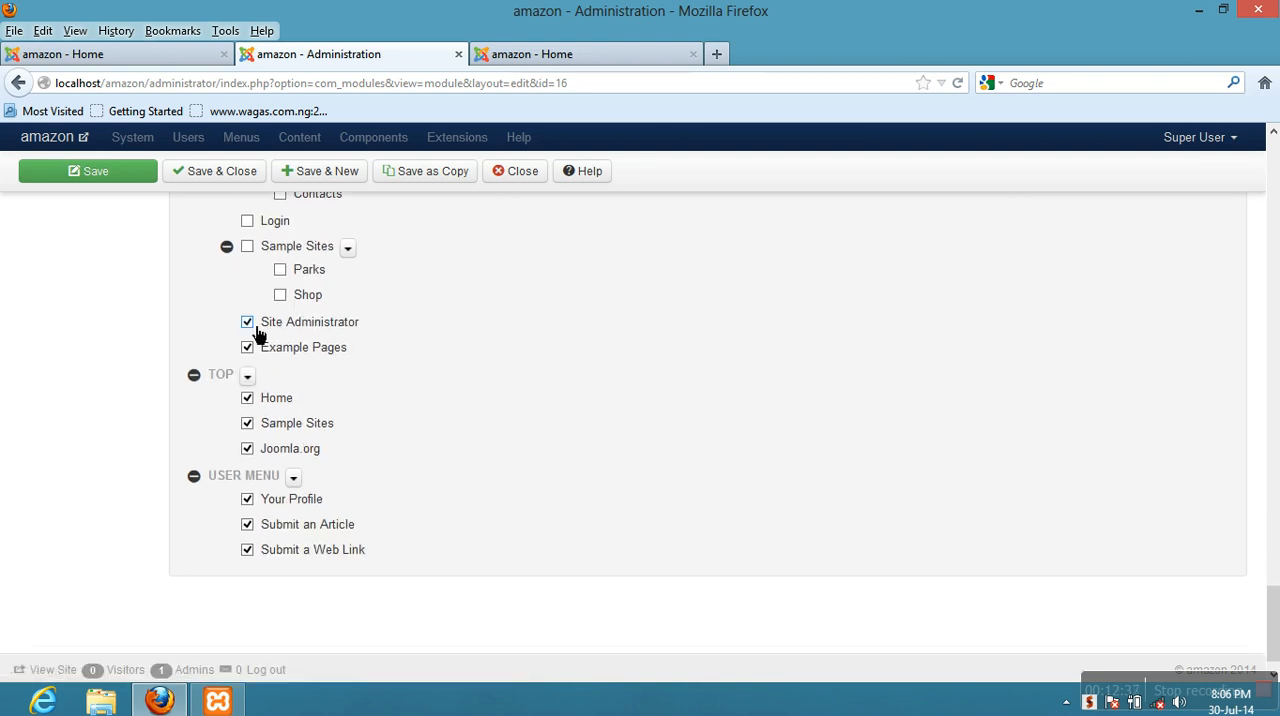
- Deselect Sample Sites and Joomla.org under Top and all User Menu sub-items, and save the module
{"action": "left_click", "coordinate": [255, 430]}
{"action": "left_click", "coordinate": [298, 479]}
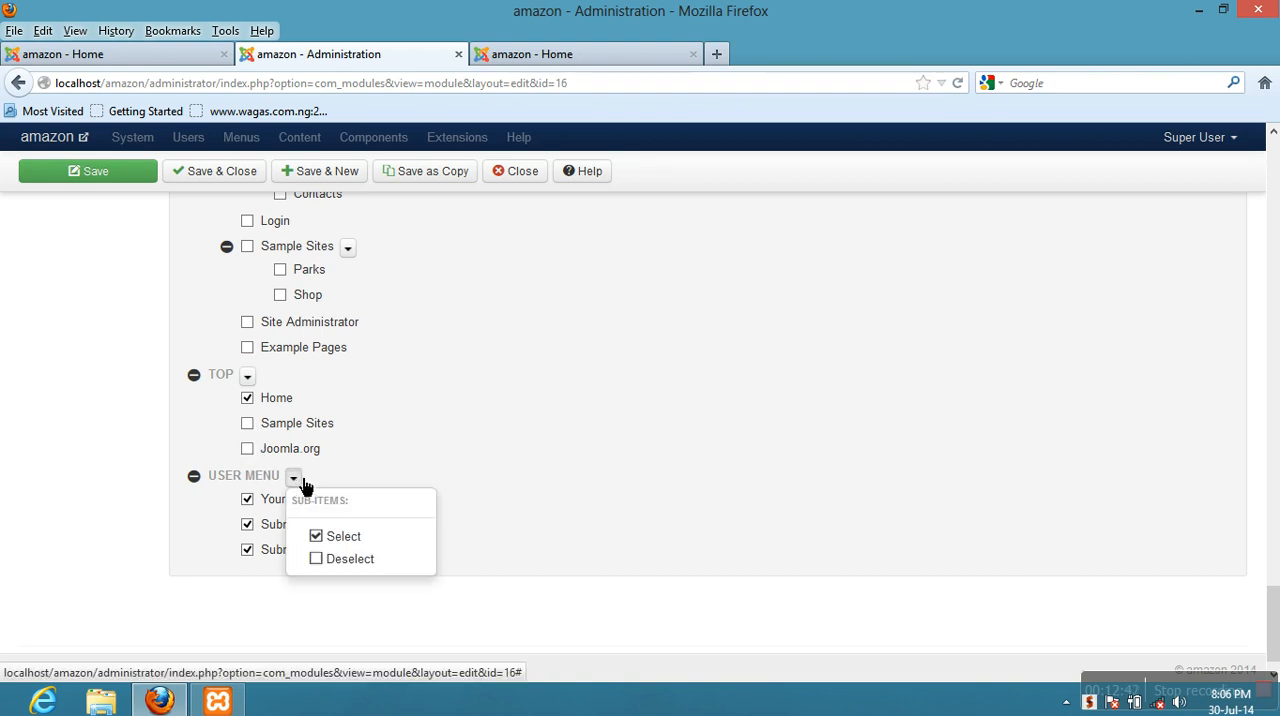
{"action": "left_click", "coordinate": [338, 562]}
{"action": "left_click", "coordinate": [121, 176]}
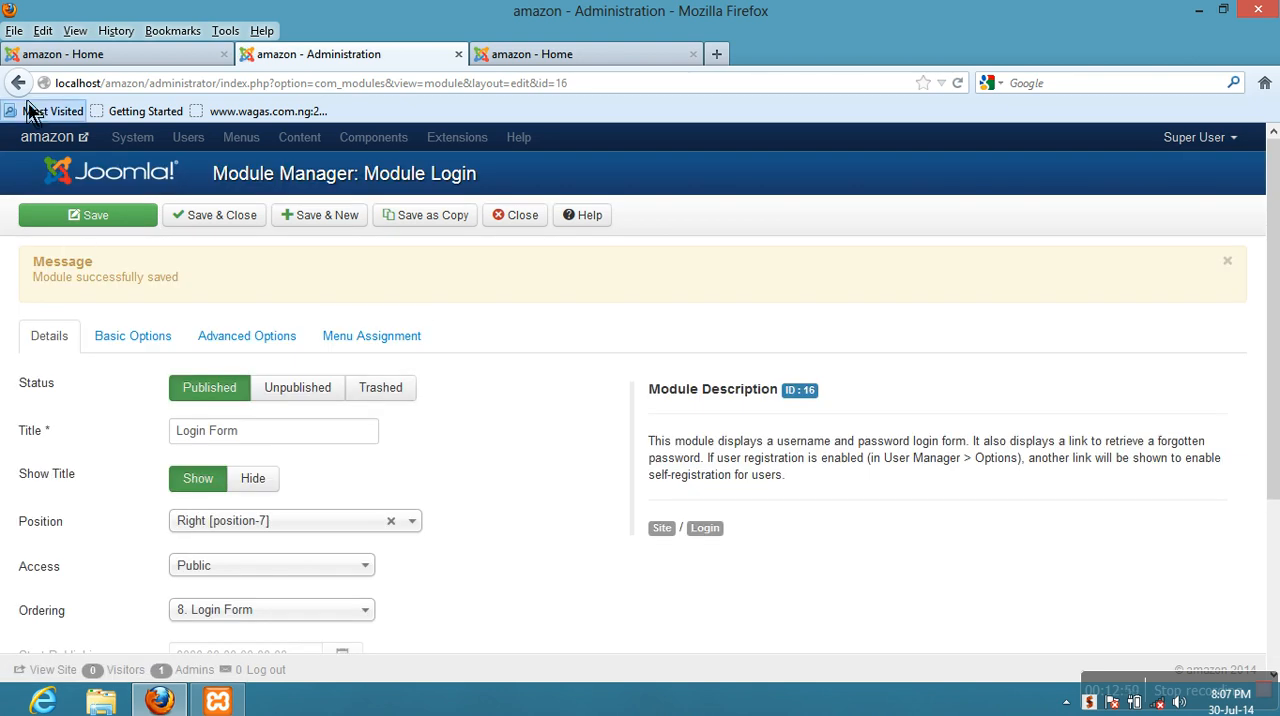
- Switch to the site's home page, reload it and check whether the Login Form is displayed
{"action": "left_click", "coordinate": [77, 56]}
{"action": "scroll", "coordinate": [570, 340], "scroll_direction": "up", "scroll_amount": 5}
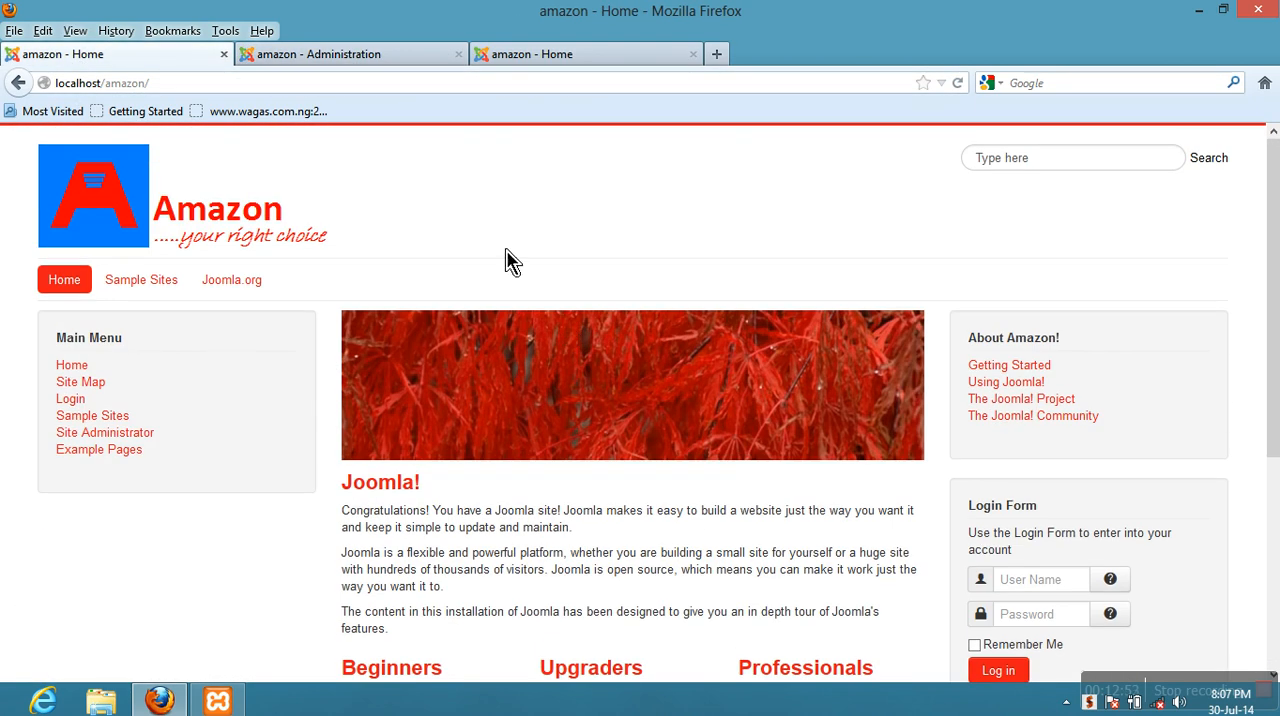
{"action": "left_click", "coordinate": [957, 83]}
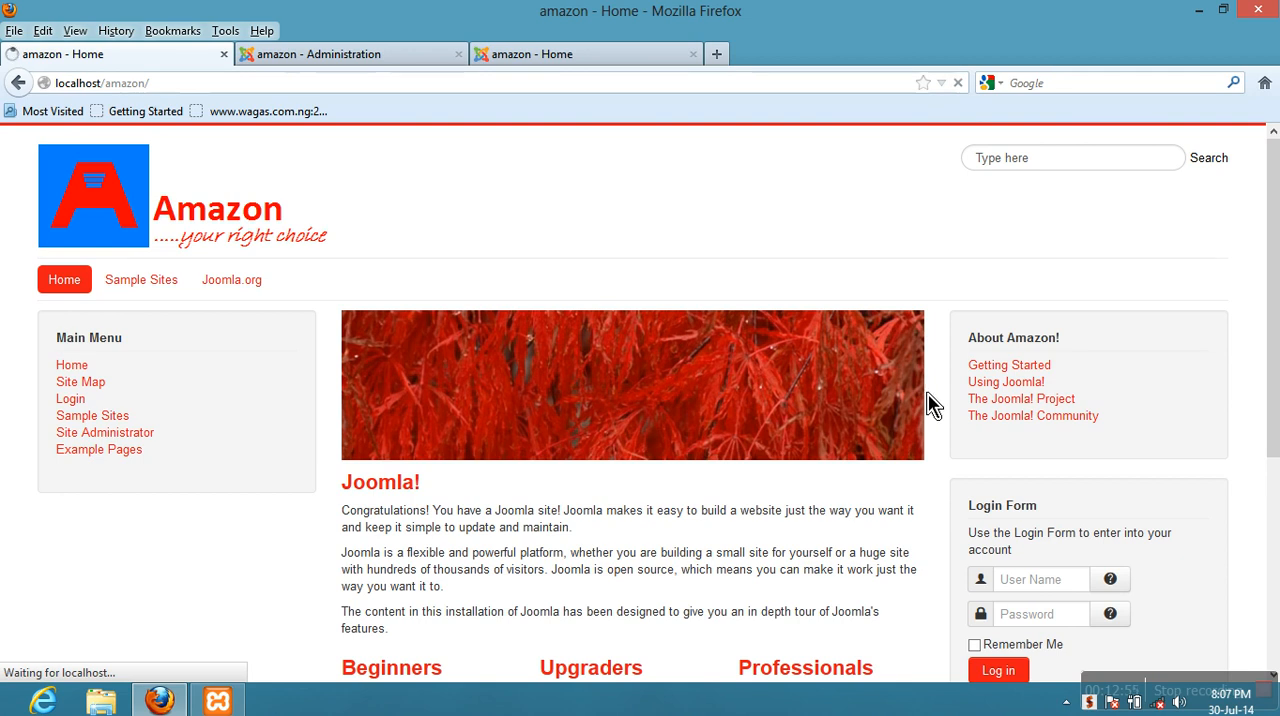
{"action": "scroll", "coordinate": [824, 459], "scroll_direction": "down", "scroll_amount": 5}
{"action": "scroll", "coordinate": [1035, 445], "scroll_direction": "up", "scroll_amount": 5}
- Open the Sample Sites page, check it for the Login Form, and return to the module's administration page
{"action": "left_click", "coordinate": [141, 295]}
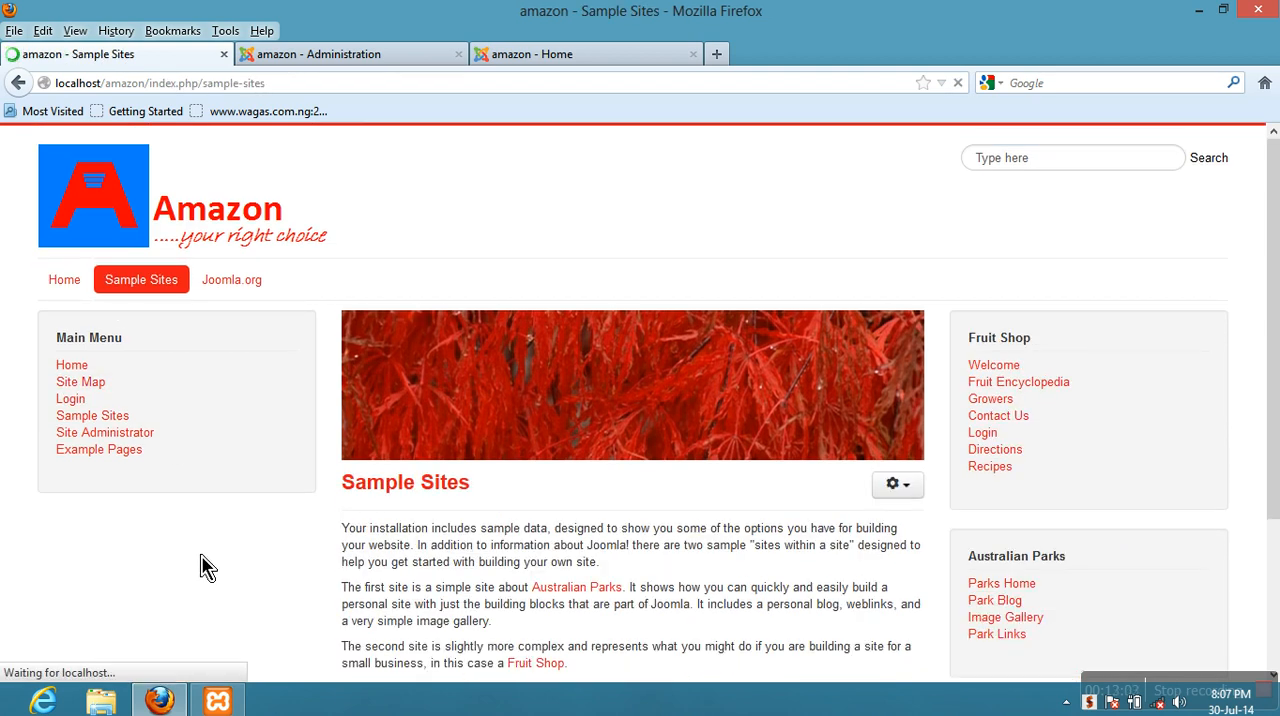
{"action": "scroll", "coordinate": [1080, 465], "scroll_direction": "down", "scroll_amount": 3}
{"action": "scroll", "coordinate": [1060, 490], "scroll_direction": "down", "scroll_amount": 1}
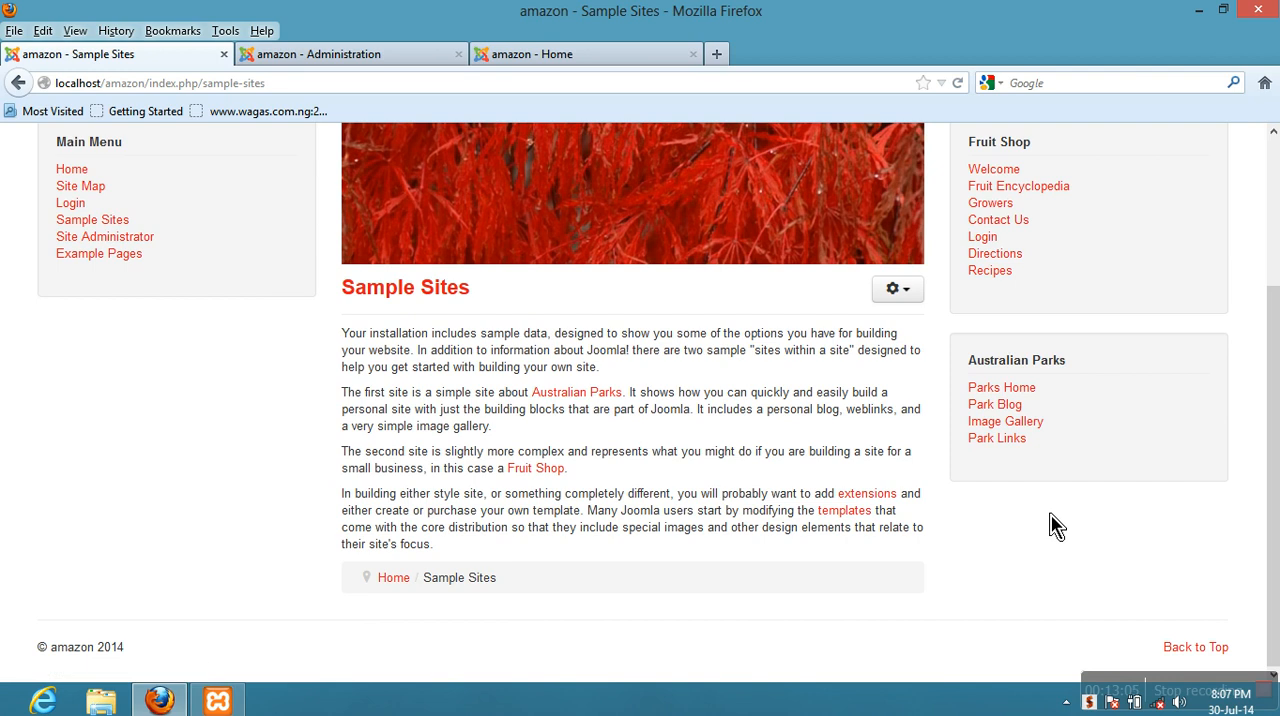
{"action": "scroll", "coordinate": [1053, 526], "scroll_direction": "up", "scroll_amount": 4}
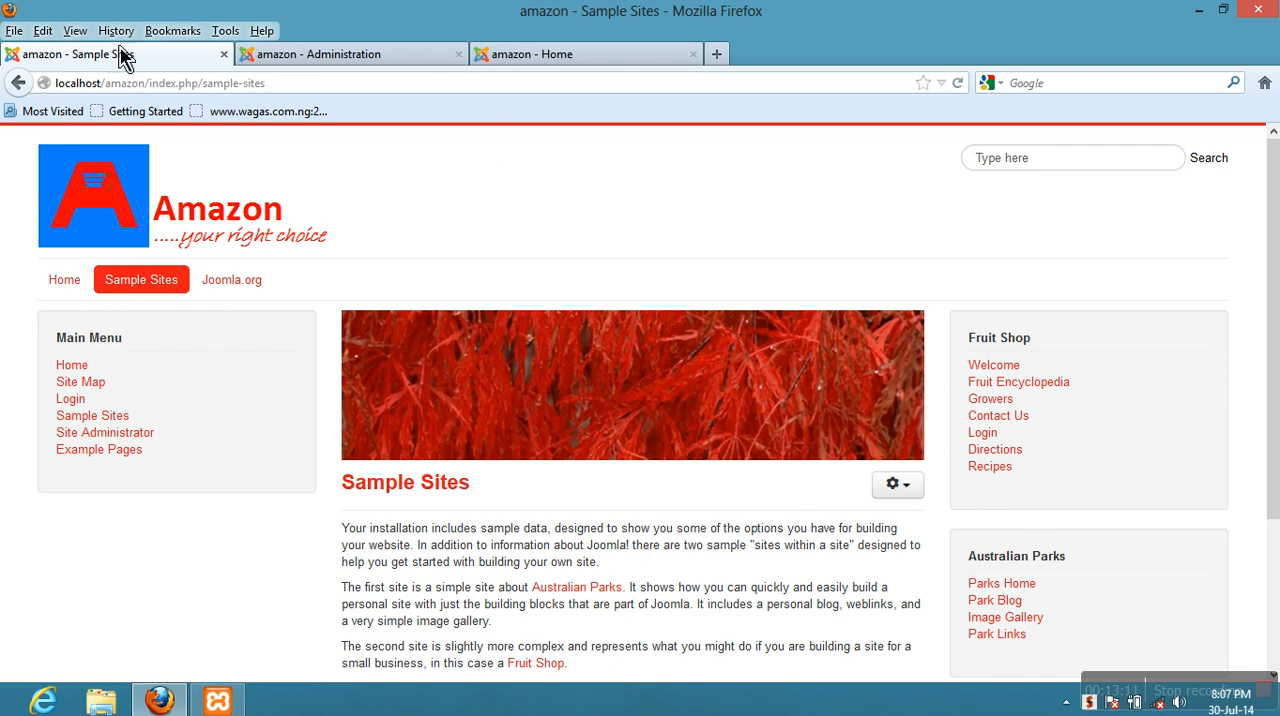
{"action": "left_click", "coordinate": [296, 60]}
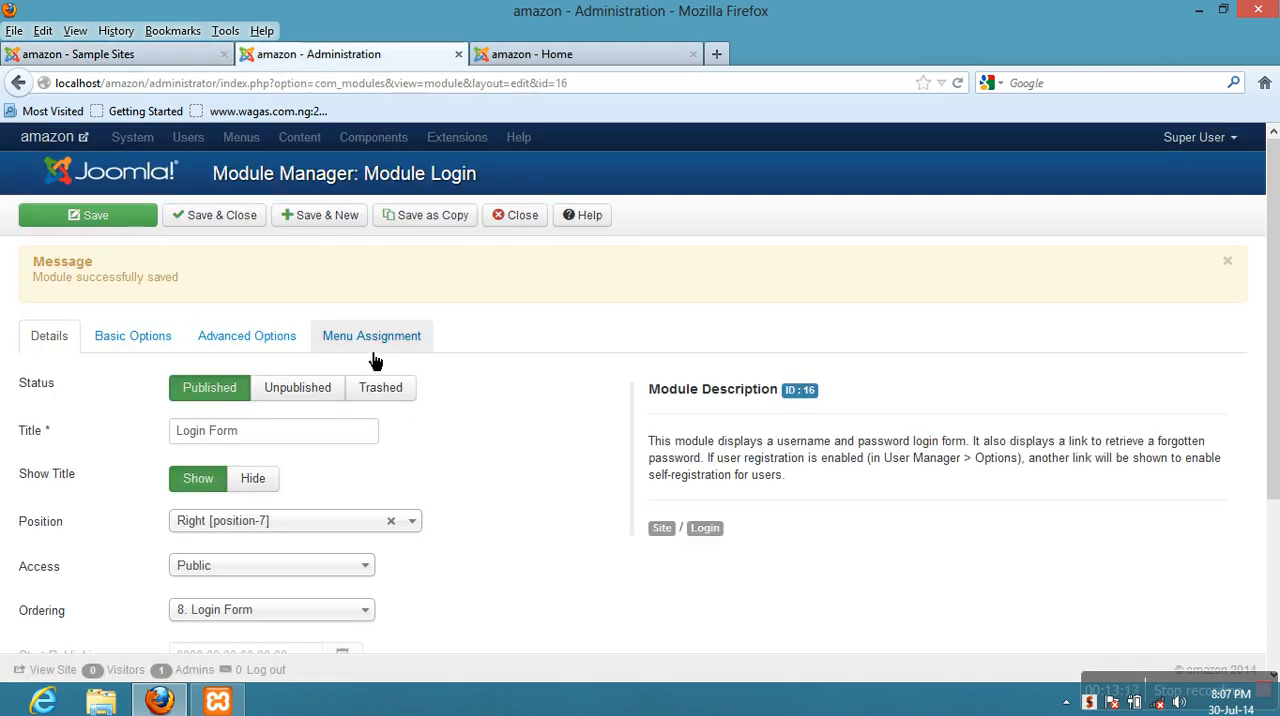